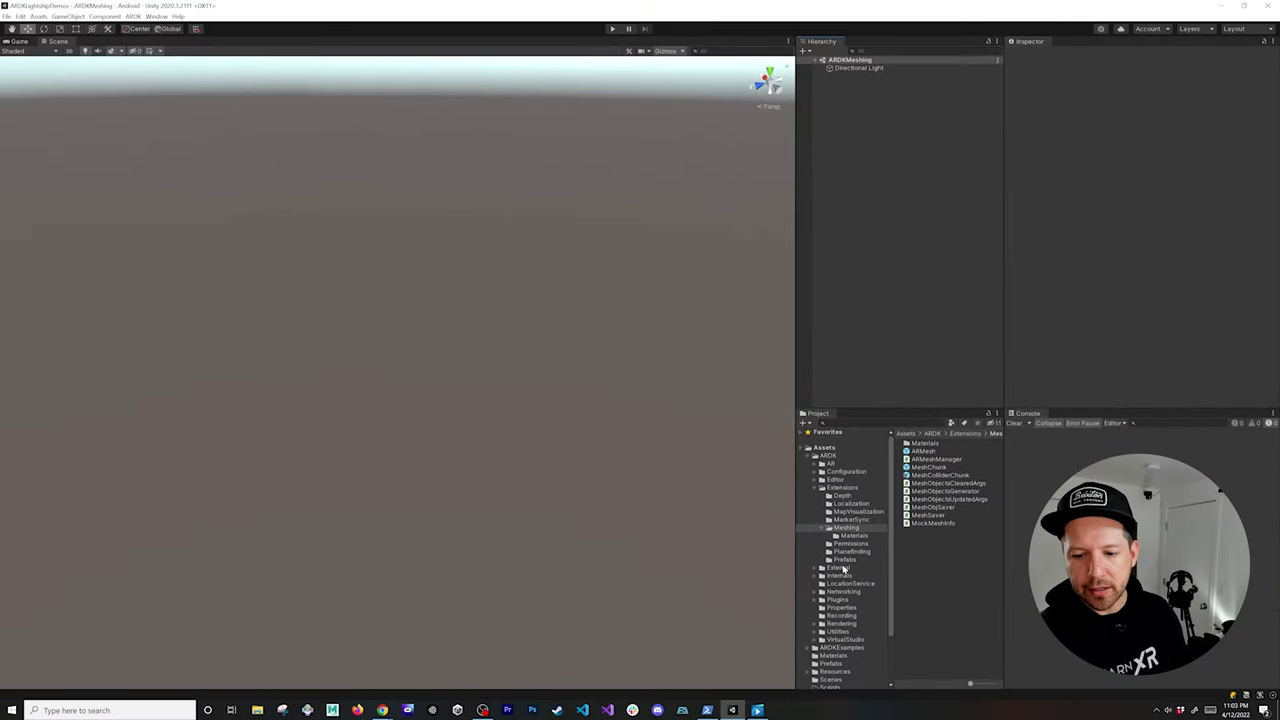
Add the ARSceneCamera and ARSceneManager prefabs from the ARDK Extensions Prefabs folder to the ARDKMeshing scene
{"action": "left_click", "coordinate": [845, 560]}
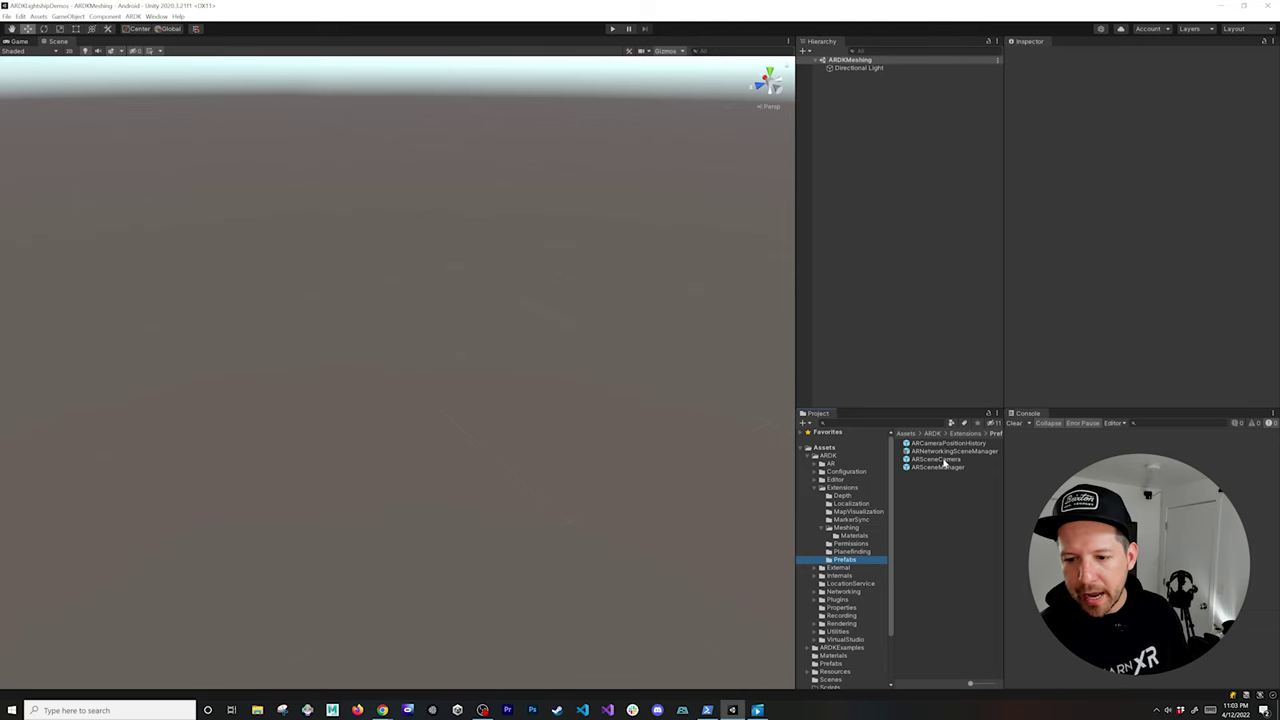
{"action": "left_click_drag", "start_coordinate": [943, 462], "coordinate": [926, 230]}
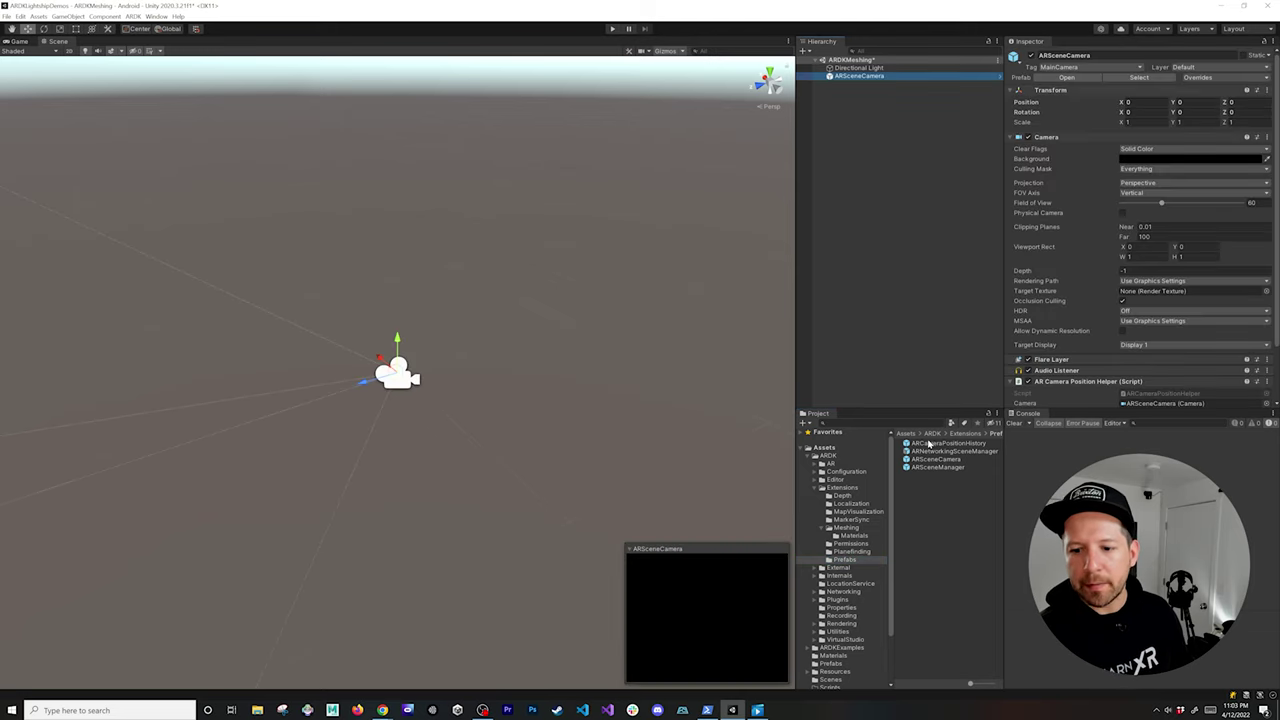
{"action": "left_click_drag", "start_coordinate": [929, 470], "coordinate": [923, 274]}
{"action": "left_click", "coordinate": [924, 78]}
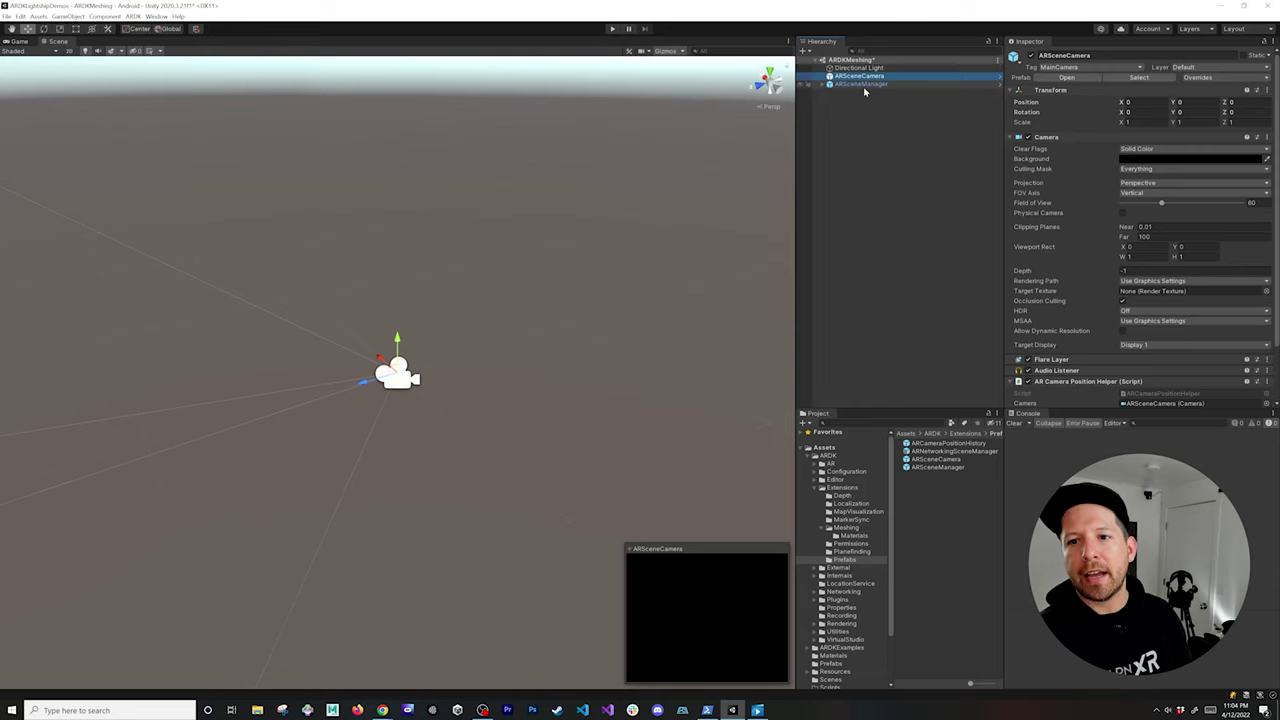
Add an Android Permission Requester component to ARSceneManager with one Camera permission entry
{"action": "left_click", "coordinate": [862, 85]}
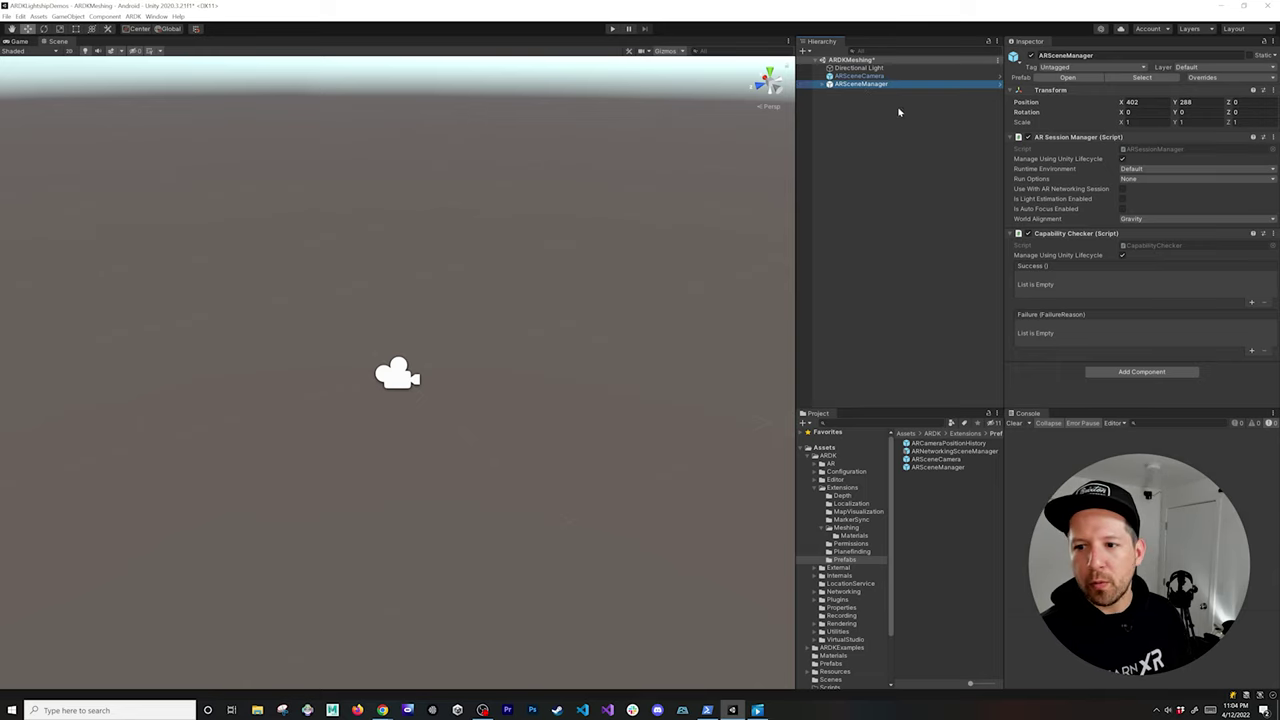
{"action": "left_click", "coordinate": [1098, 375]}
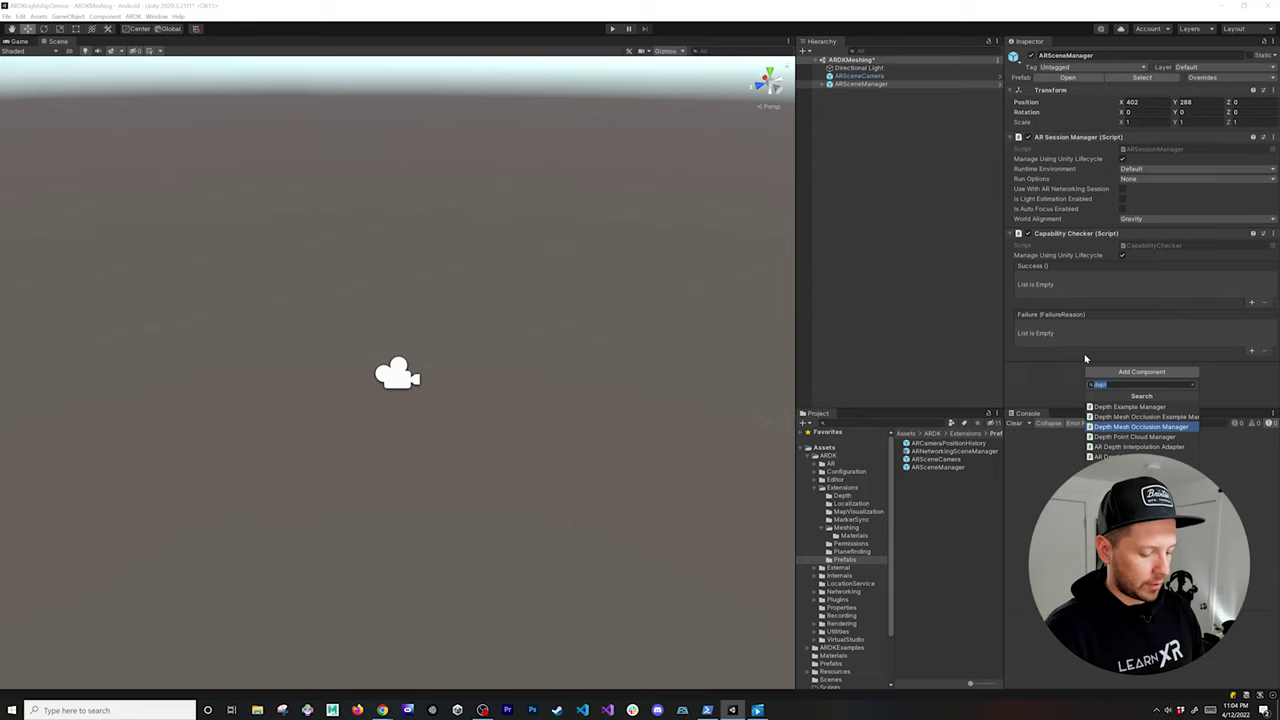
{"action": "type", "text": "android"}
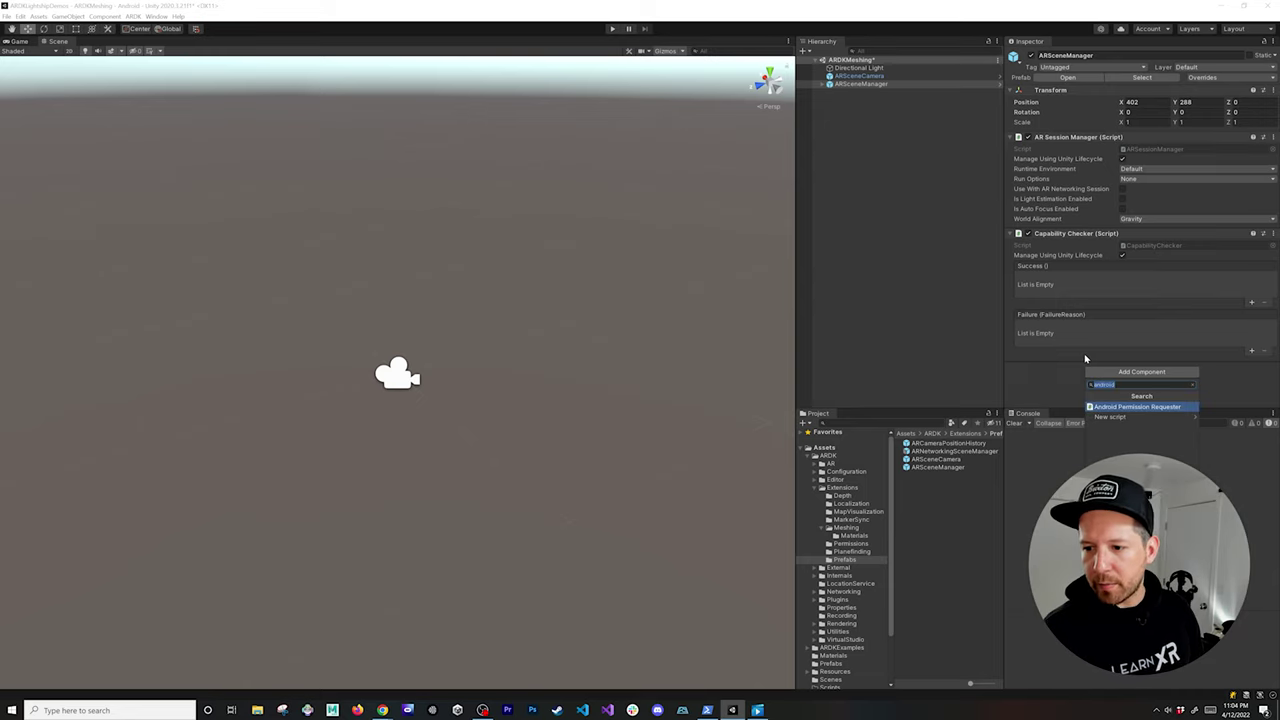
{"action": "key", "text": "Return"}
{"action": "scroll", "coordinate": [1082, 356], "scroll_direction": "down", "scroll_amount": 2}
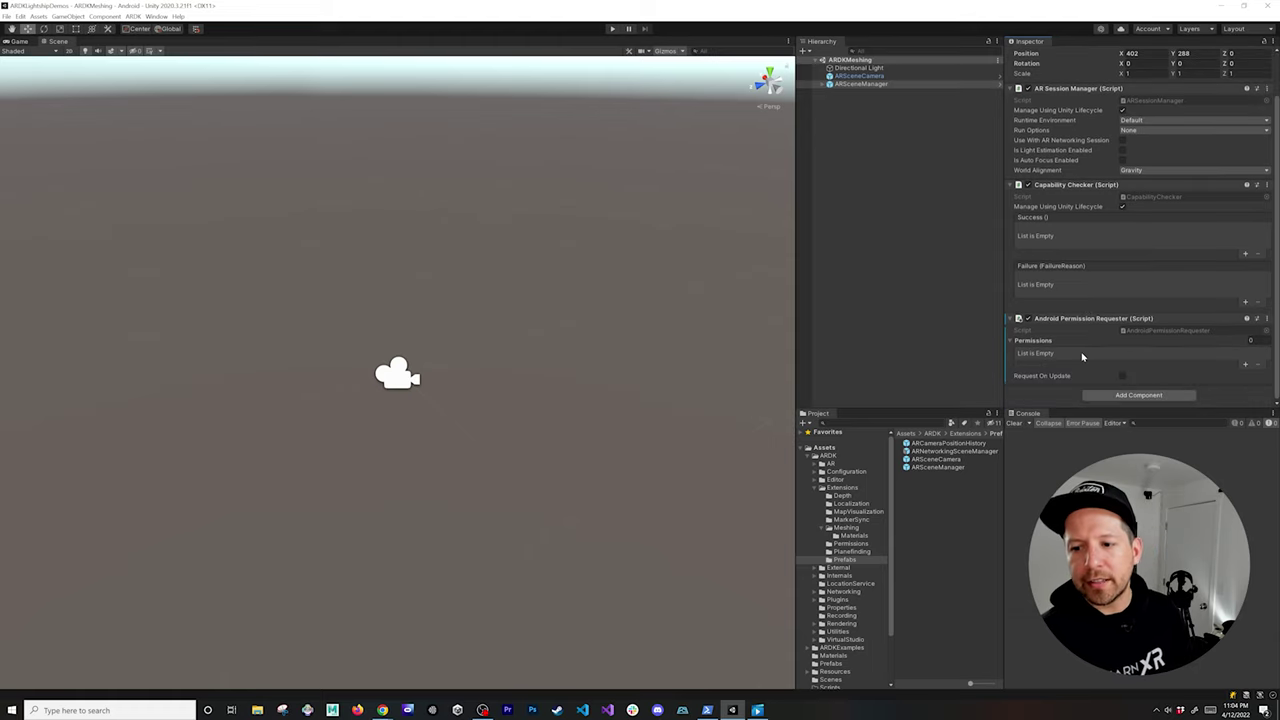
{"action": "left_click", "coordinate": [1245, 368]}
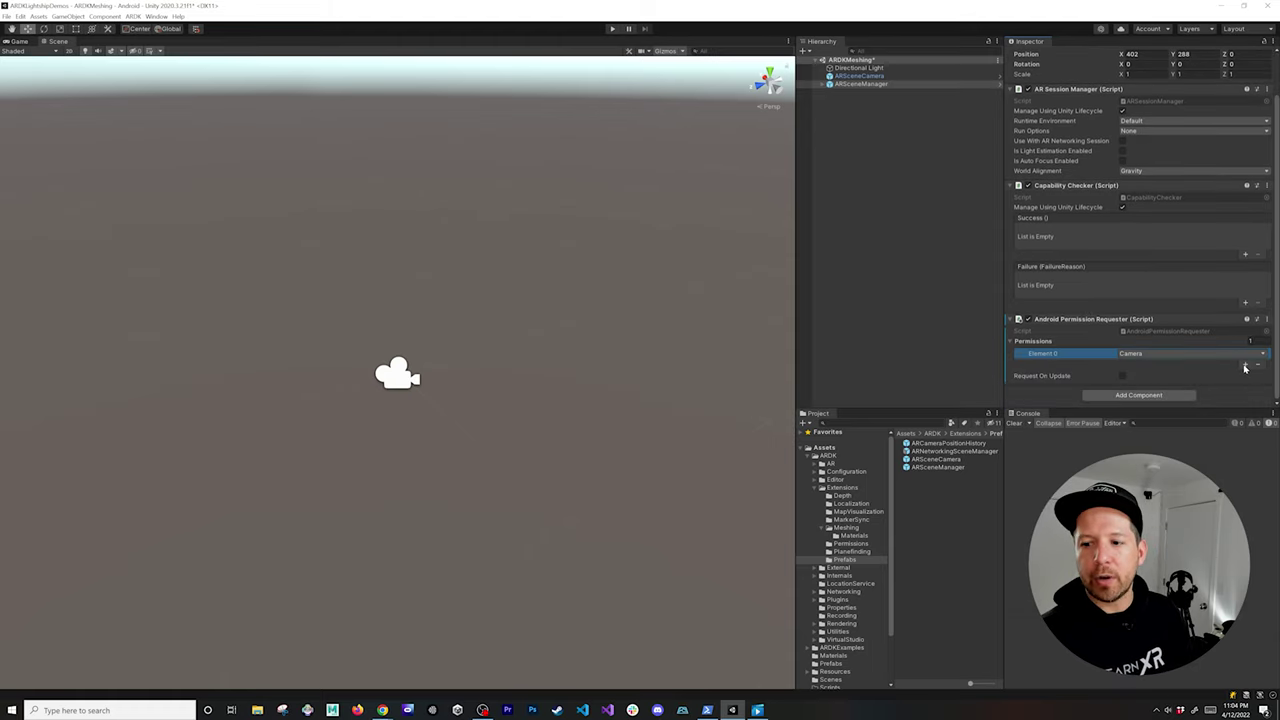
Add the ARMesh prefab from the Extensions Meshing folder to the scene and rename it ARMeshManager
{"action": "left_click", "coordinate": [846, 528]}
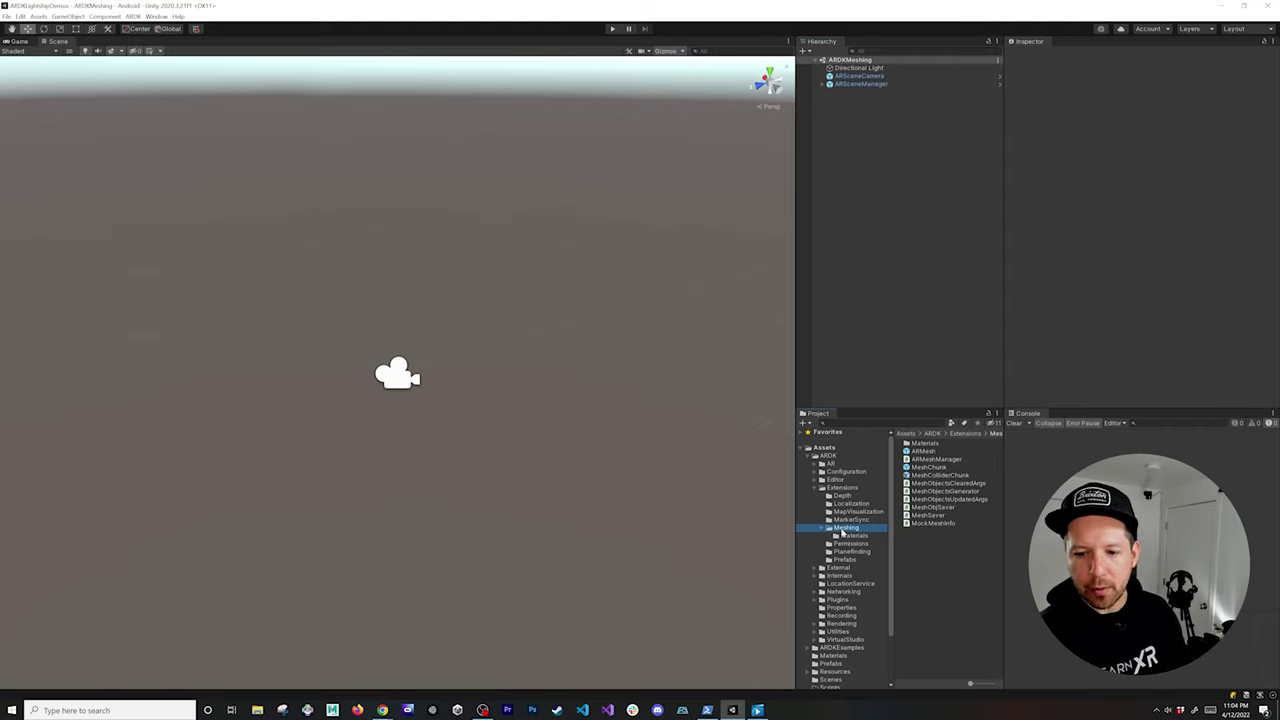
{"action": "left_click", "coordinate": [930, 453]}
{"action": "left_click_drag", "start_coordinate": [930, 453], "coordinate": [917, 217]}
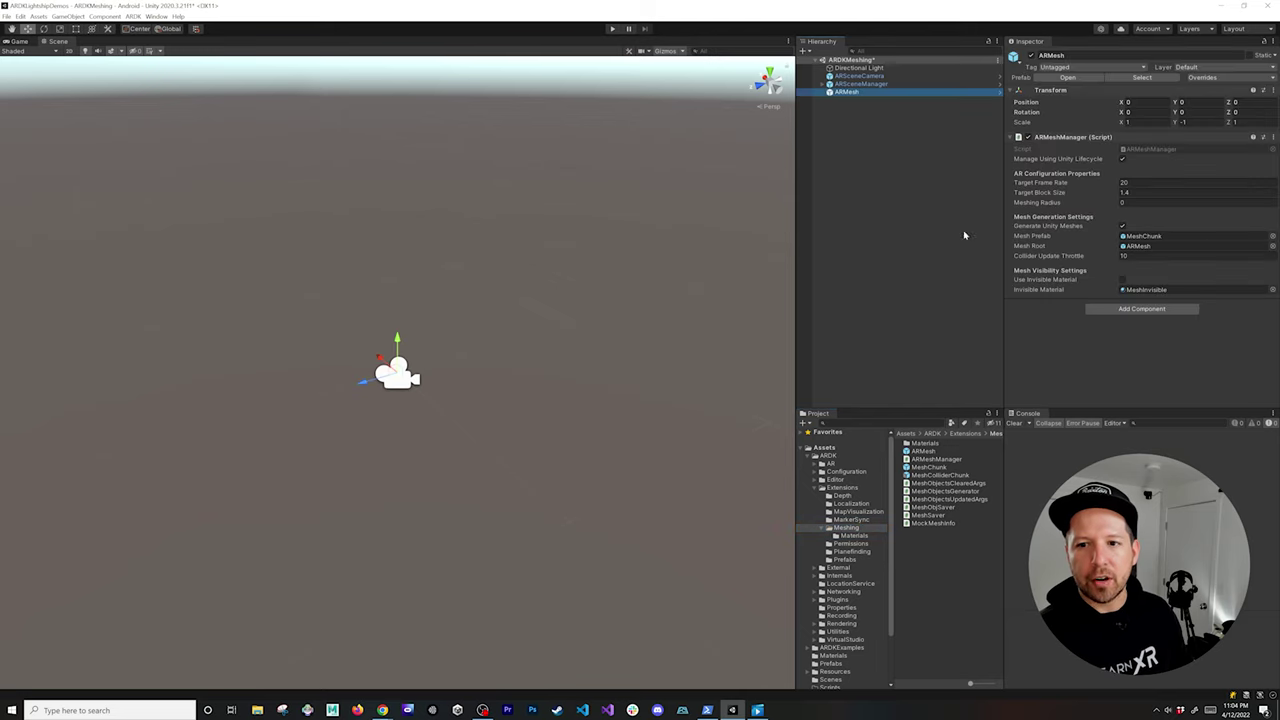
{"action": "left_click", "coordinate": [1108, 57]}
{"action": "type", "text": "ARMeshManage"}
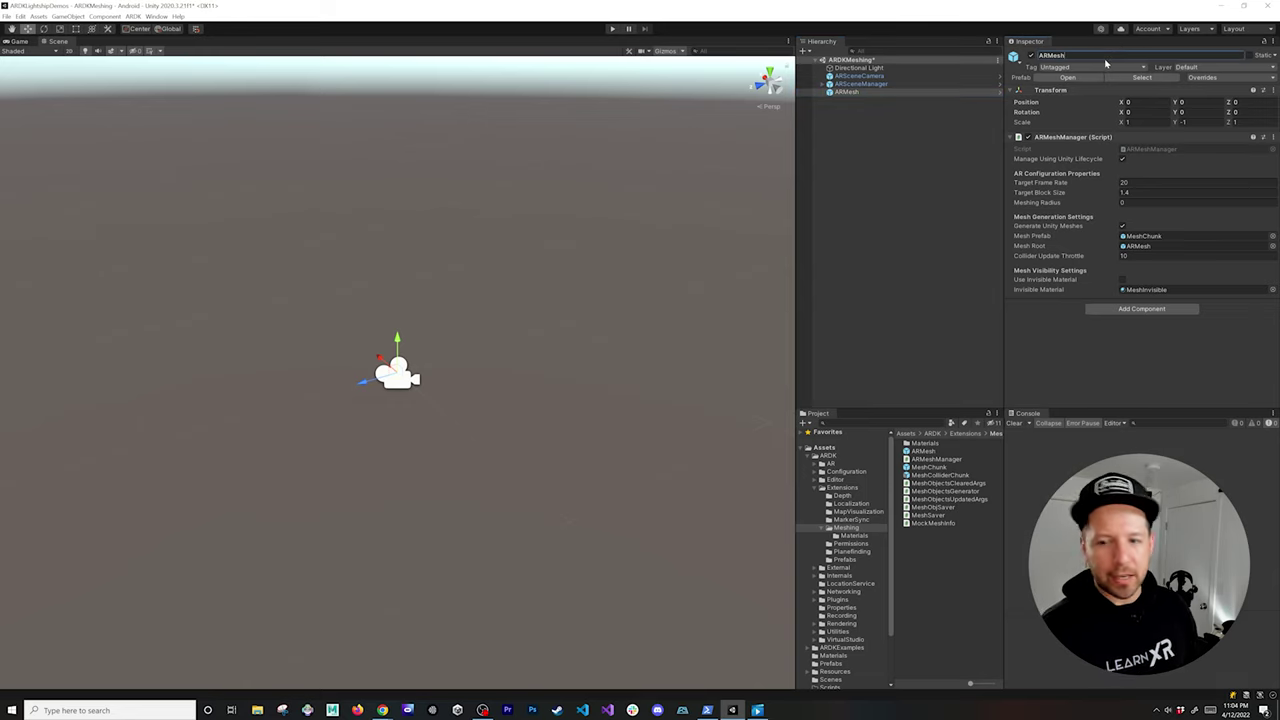
{"action": "type", "text": "r"}
{"action": "key", "text": "Return"}
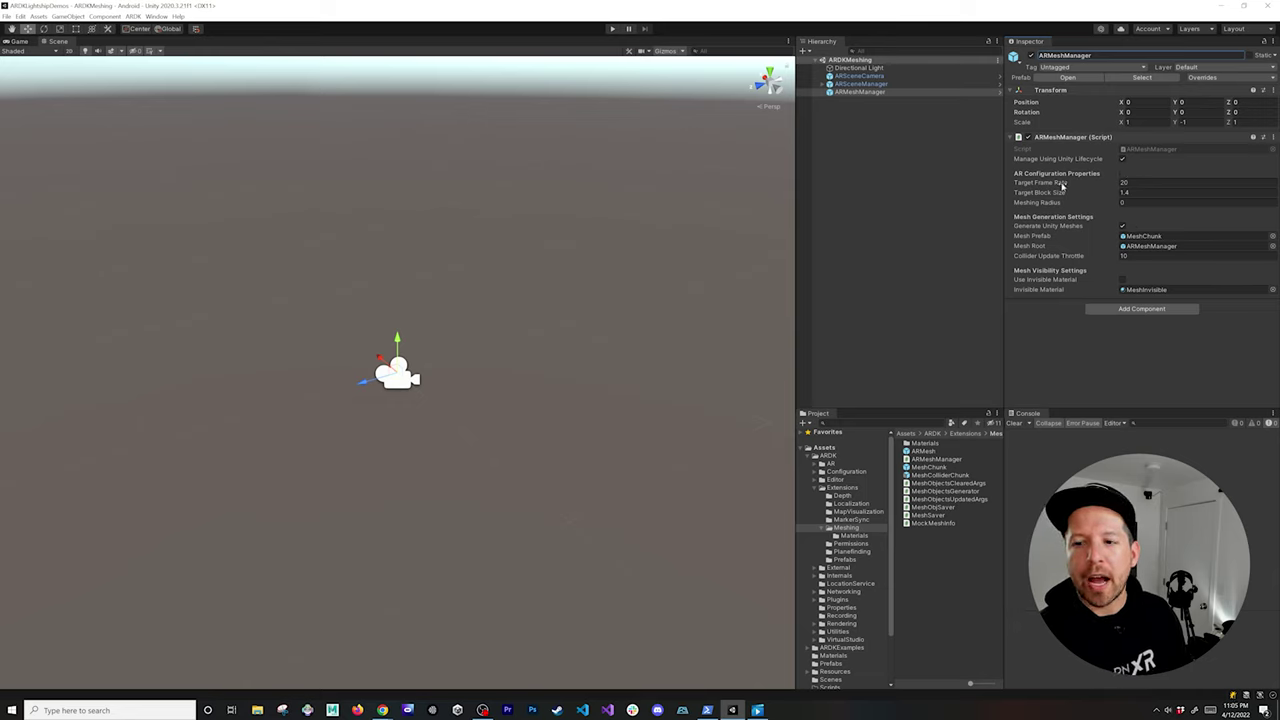
Set the Target Frame Rate of ARMeshManager to 15
{"action": "mouse_move", "coordinate": [1062, 185]}
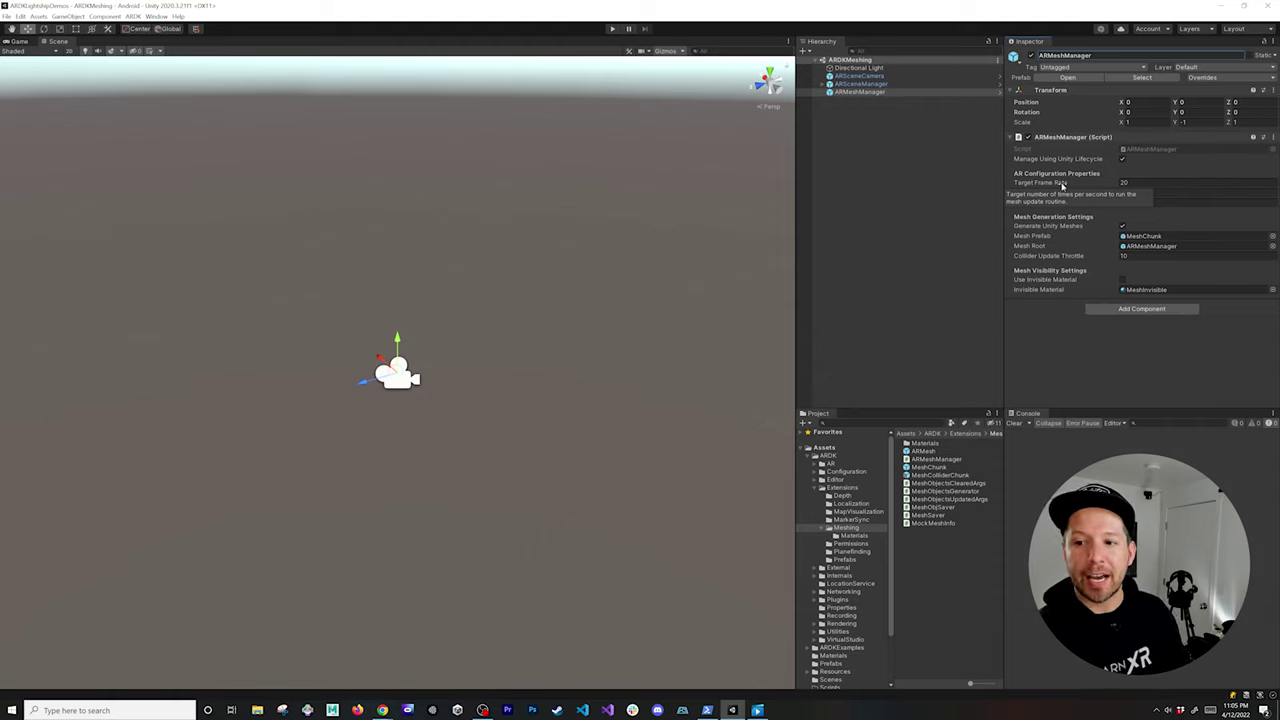
{"action": "left_click", "coordinate": [1126, 182]}
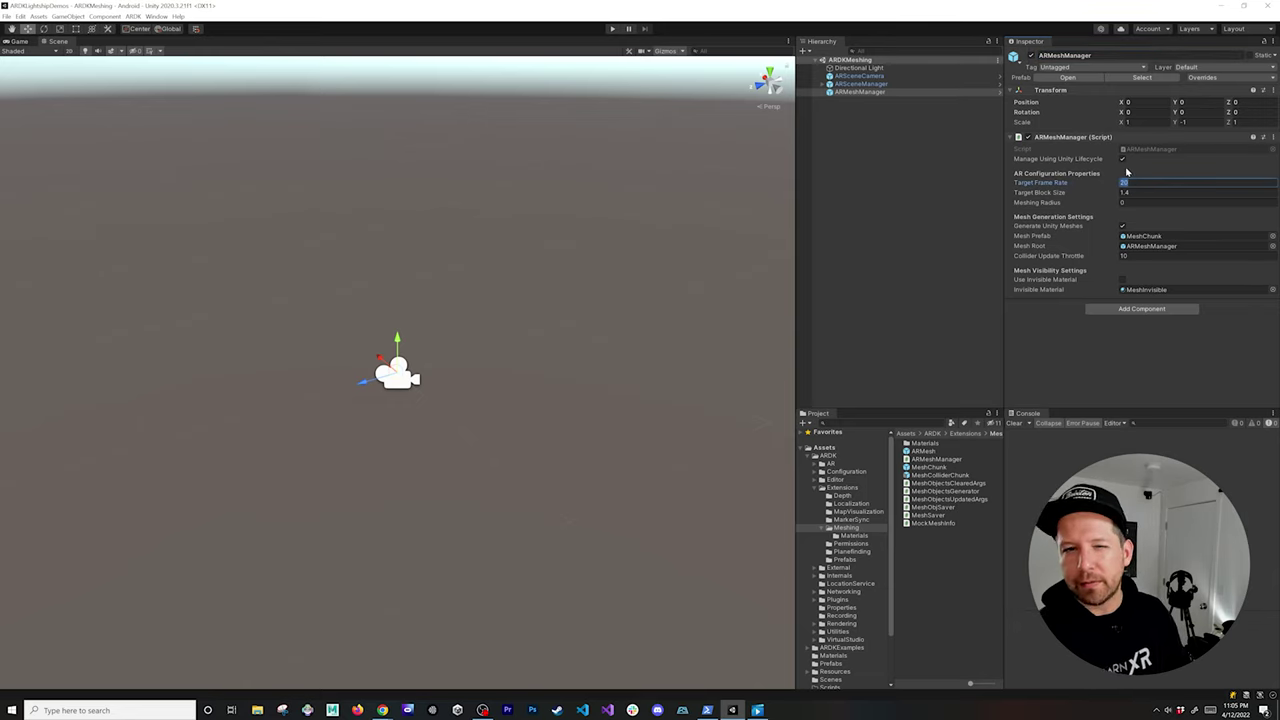
{"action": "type", "text": "15"}
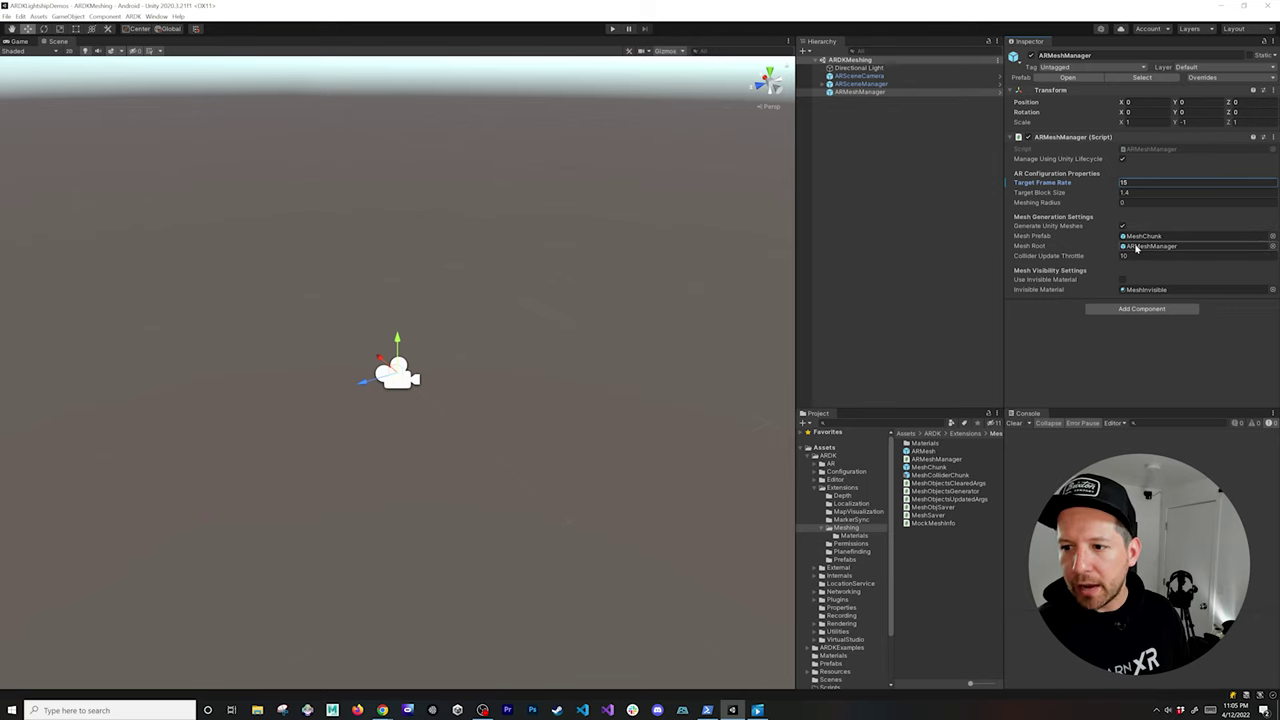
Open the MeshChunk prefab, examine the settings of its MeshNormalFresnel material, and return to the scene
{"action": "double_click", "coordinate": [1137, 240]}
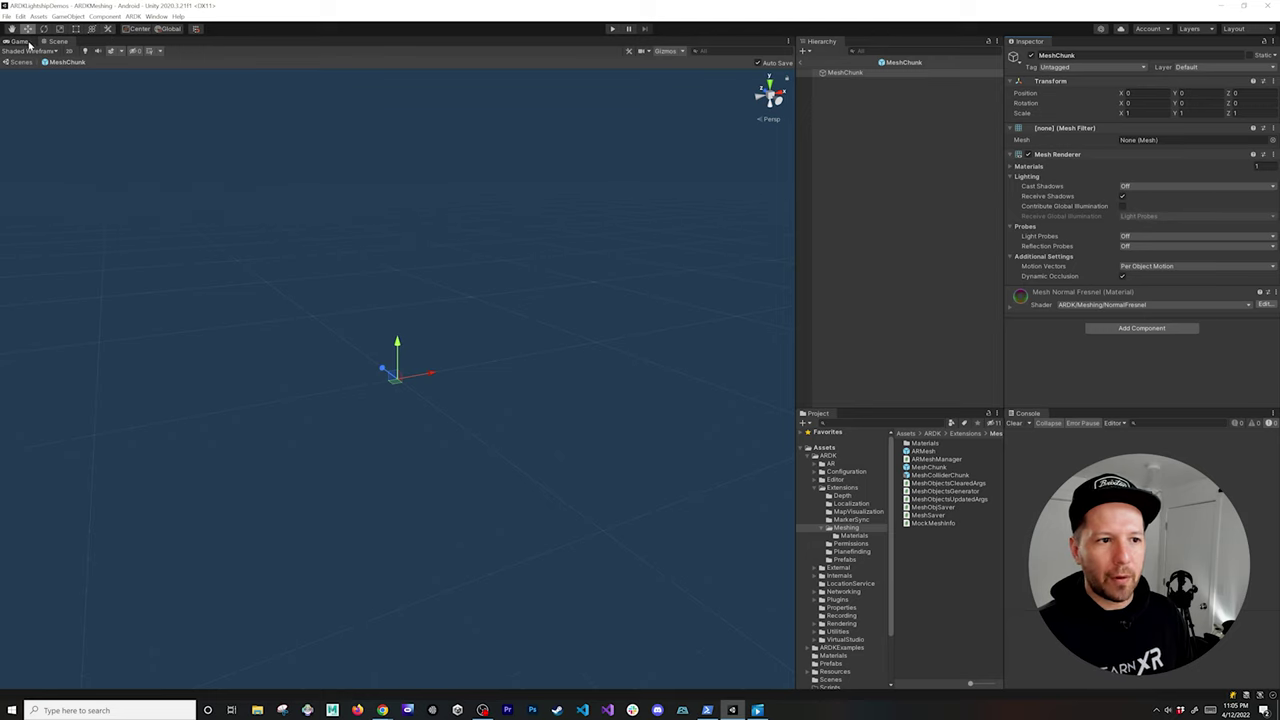
{"action": "right_click", "coordinate": [1043, 296]}
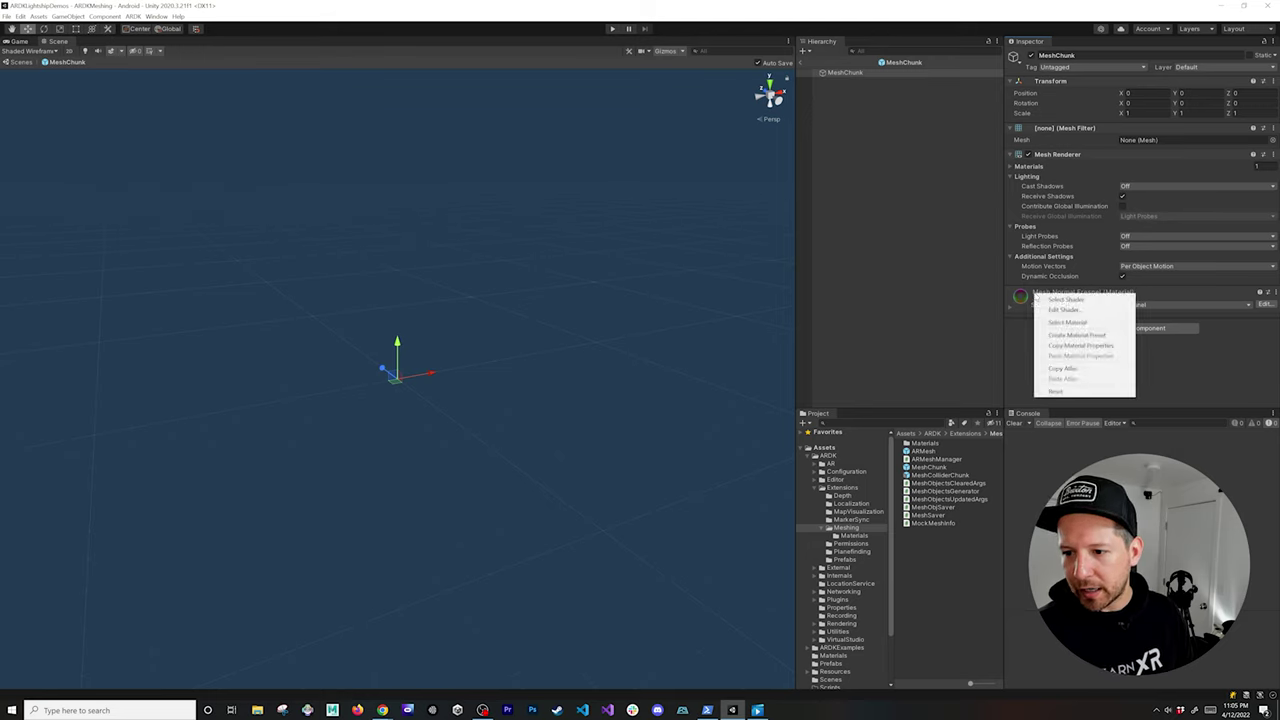
{"action": "left_click", "coordinate": [1067, 322]}
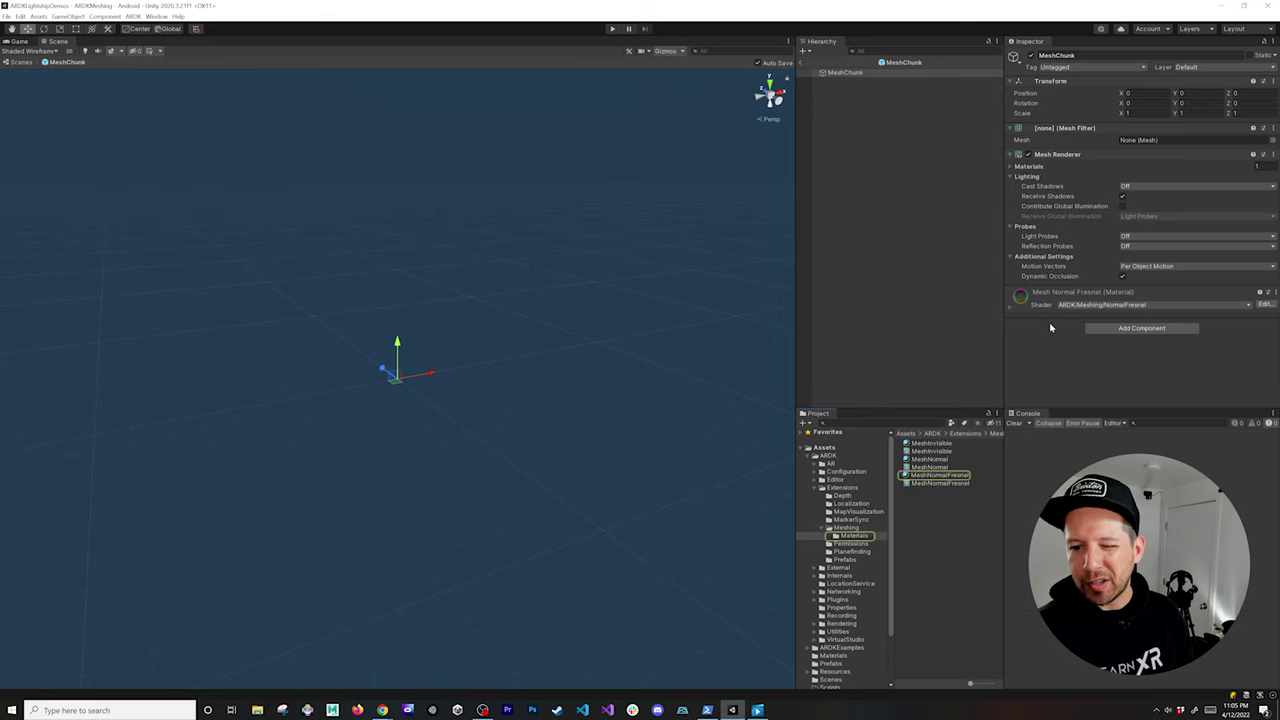
{"action": "left_click", "coordinate": [937, 476]}
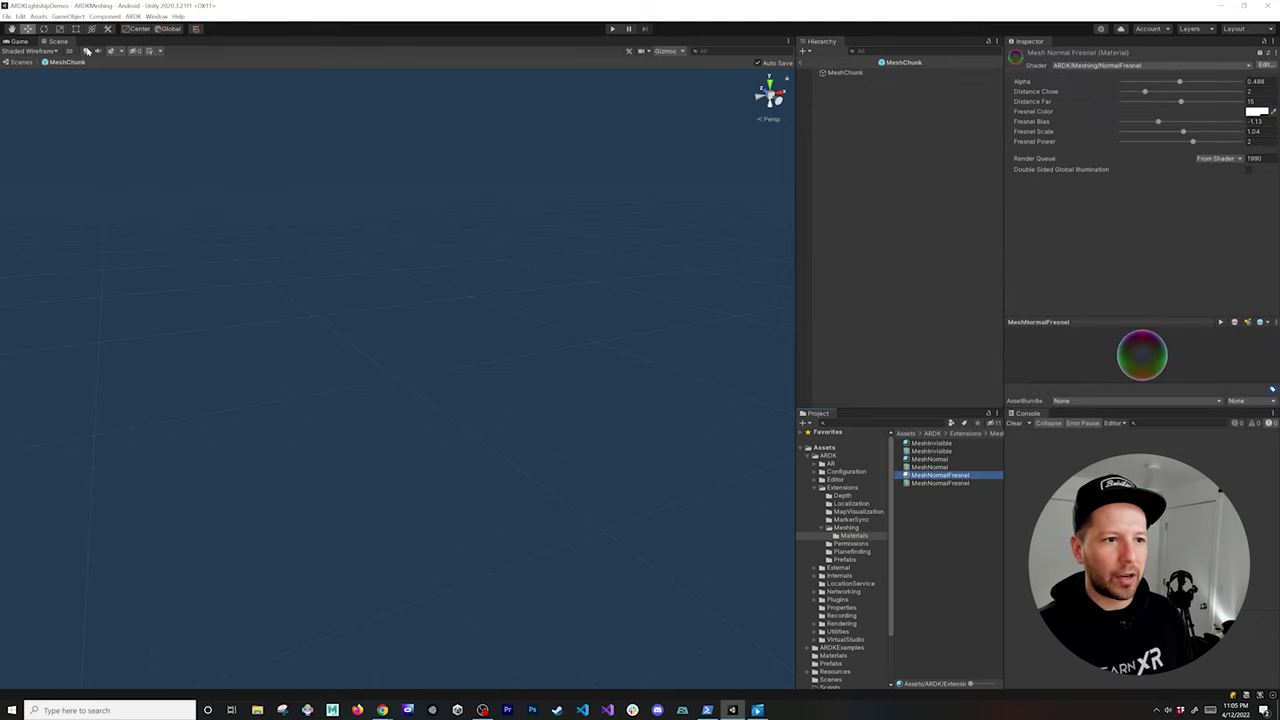
{"action": "left_click", "coordinate": [822, 72]}
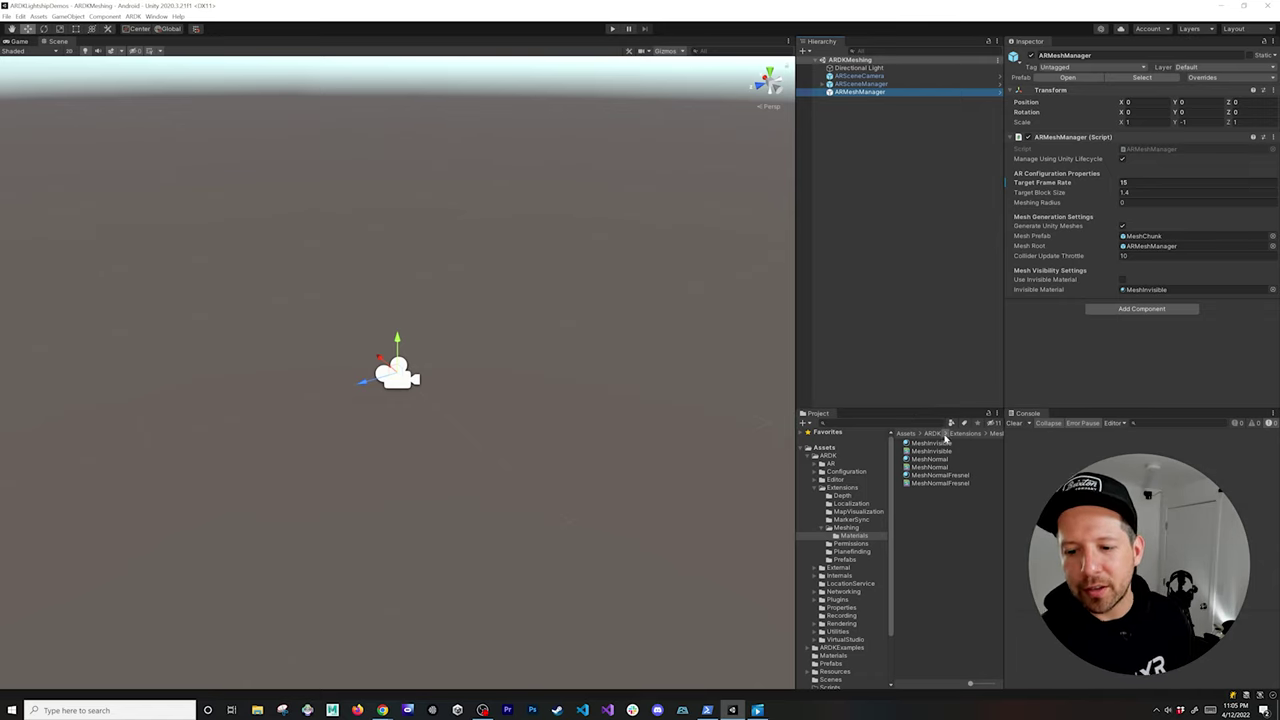
Preview the MeshNormalFresnel material on a new sphere in the scene, and delete the sphere
{"action": "right_click", "coordinate": [900, 298]}
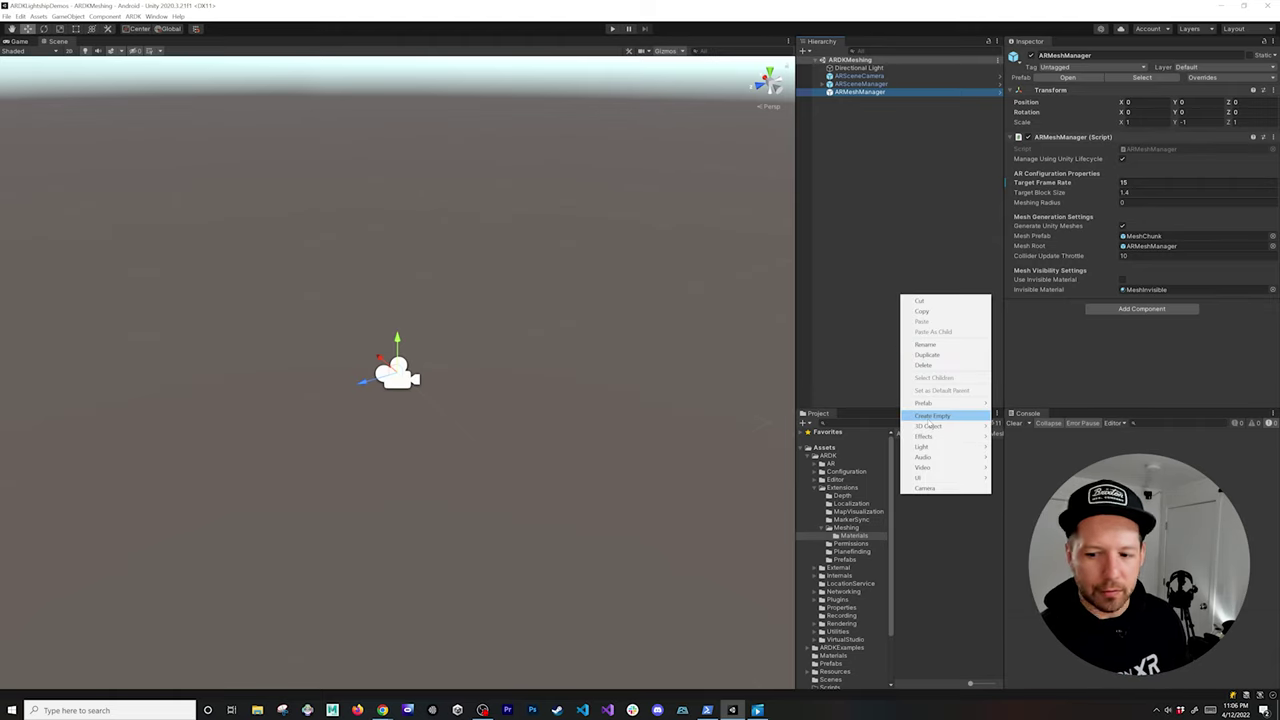
{"action": "mouse_move", "coordinate": [933, 426]}
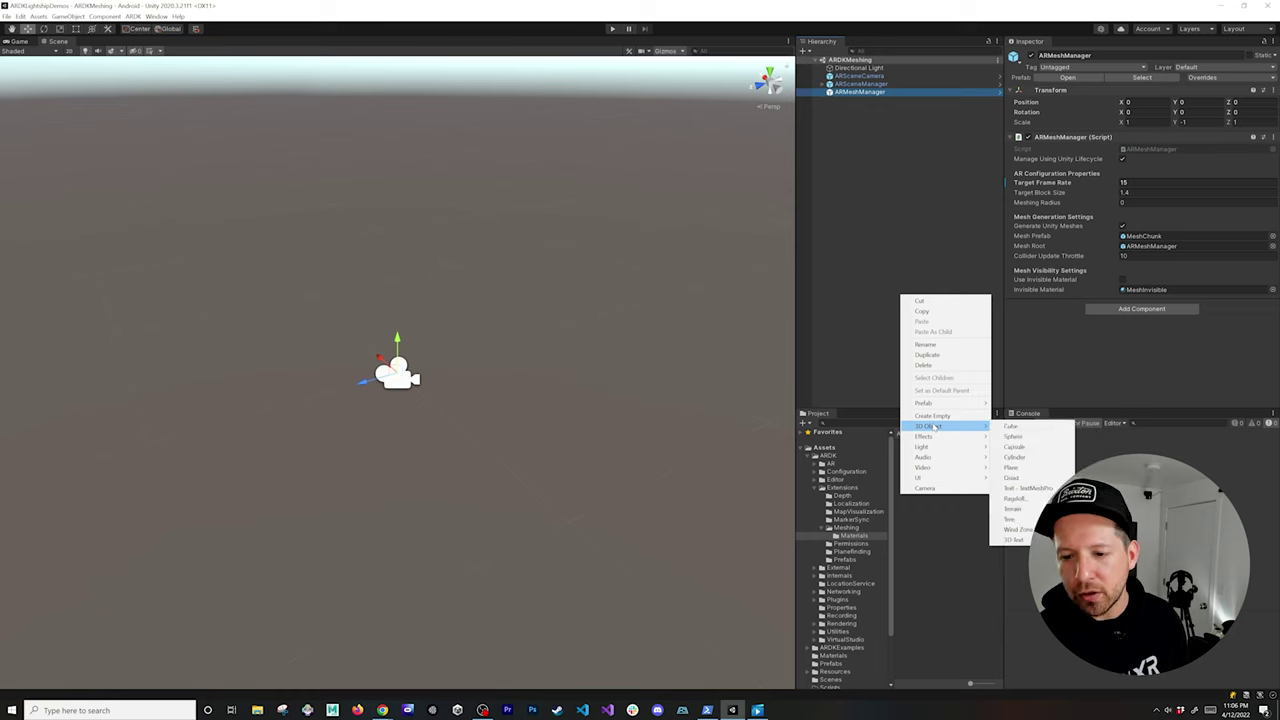
{"action": "left_click", "coordinate": [1013, 437]}
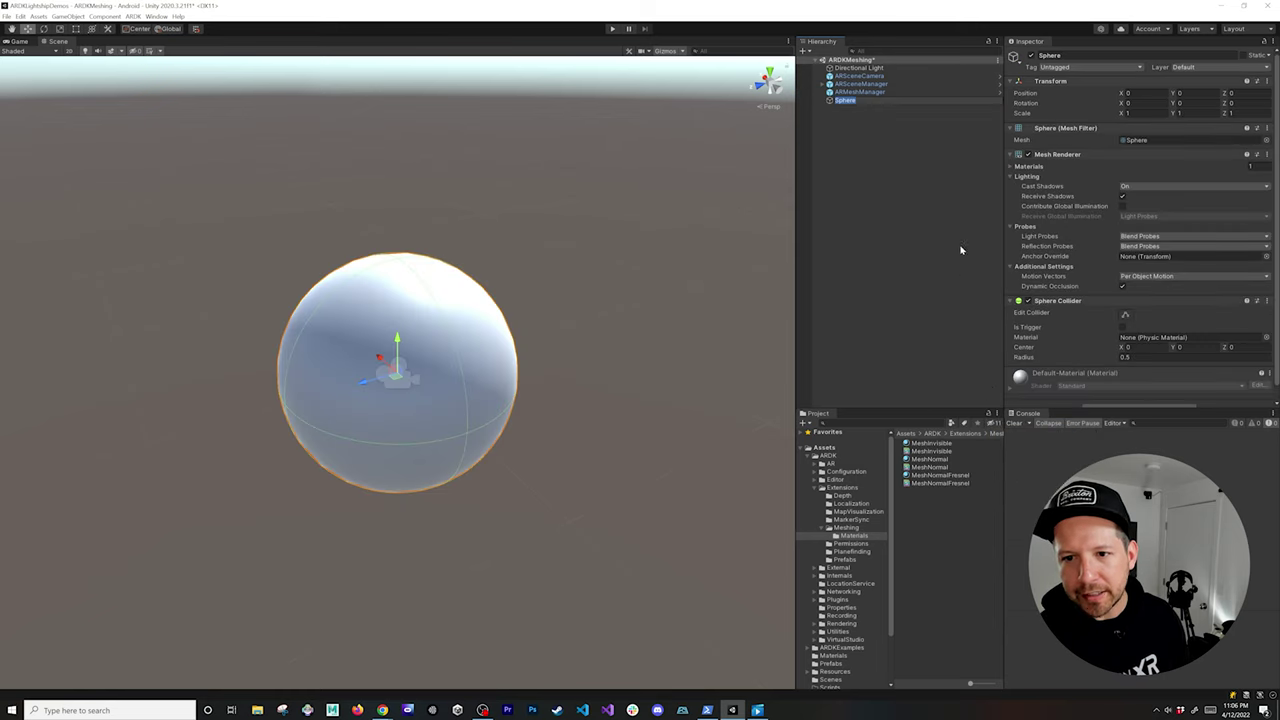
{"action": "left_click", "coordinate": [922, 476]}
{"action": "left_click_drag", "start_coordinate": [918, 476], "coordinate": [449, 423]}
{"action": "left_click", "coordinate": [591, 300]}
{"action": "left_click_drag", "start_coordinate": [591, 300], "coordinate": [457, 380], "text": "alt"}
{"action": "left_click", "coordinate": [457, 380]}
{"action": "left_click", "coordinate": [851, 106]}
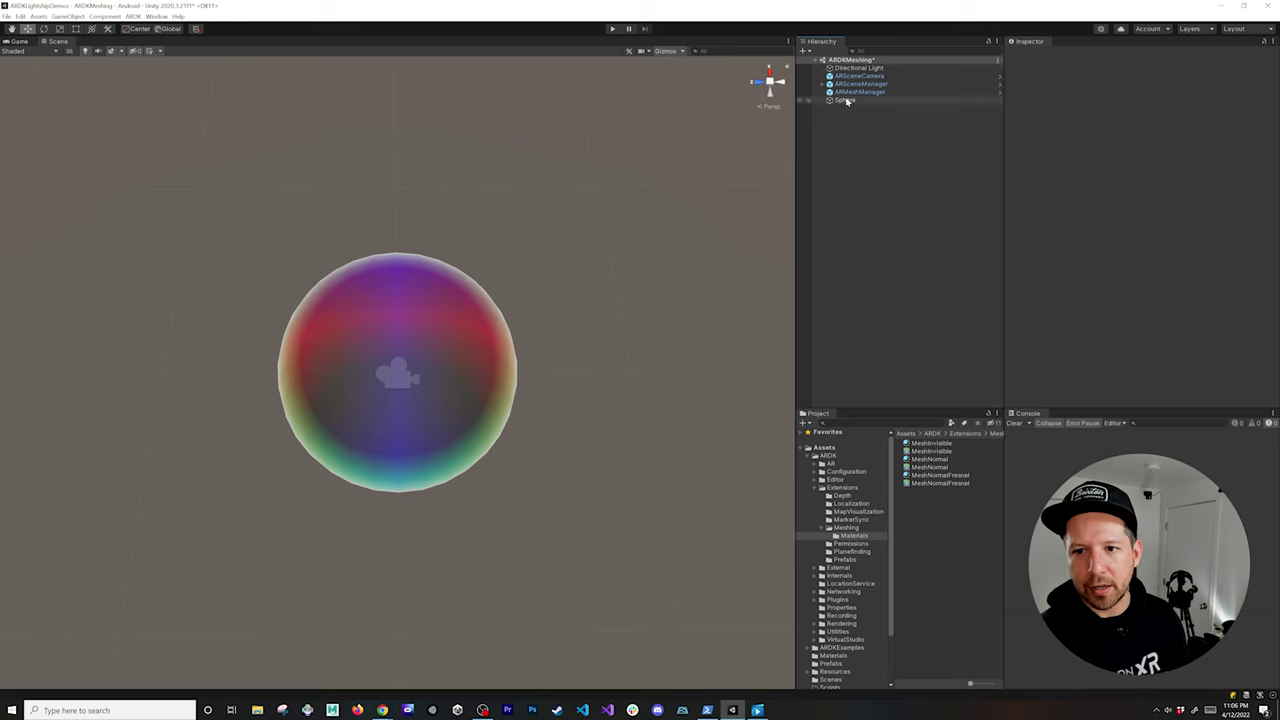
{"action": "left_click", "coordinate": [843, 101]}
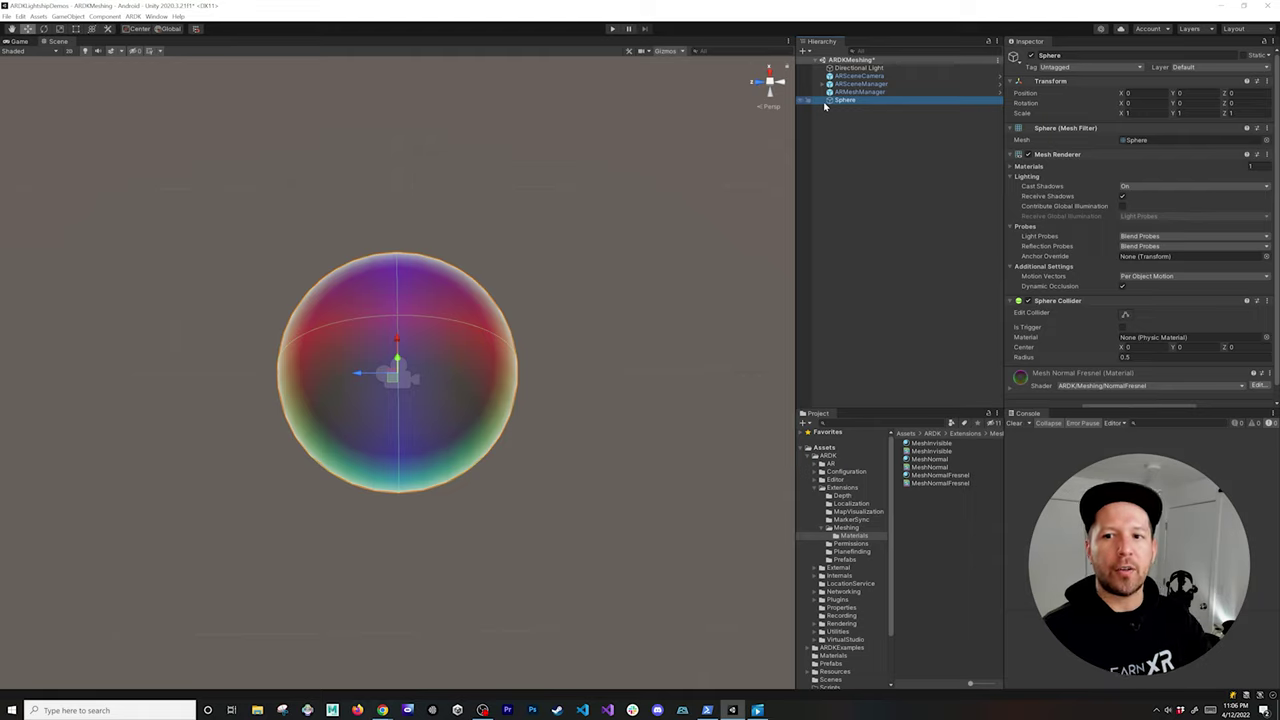
{"action": "key", "text": "Delete"}
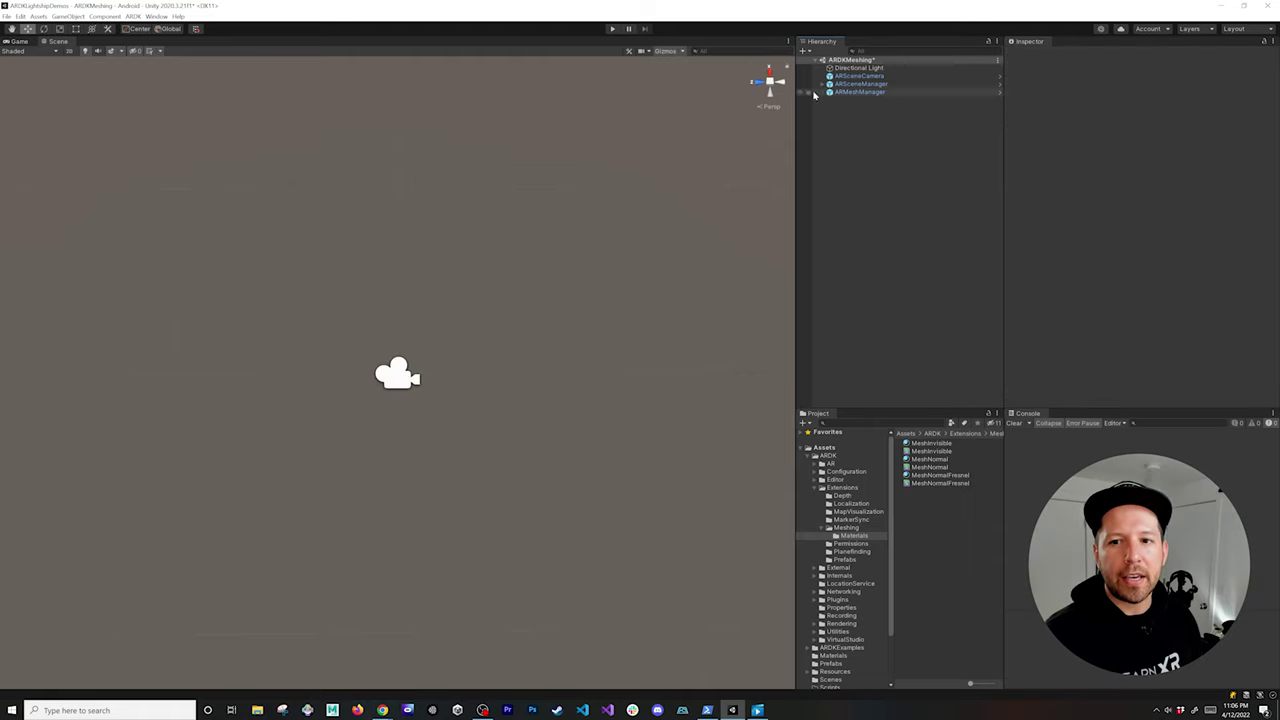
Locate the prefab assigned as ARMeshManager's Mesh Prefab in the project
{"action": "left_click", "coordinate": [859, 92]}
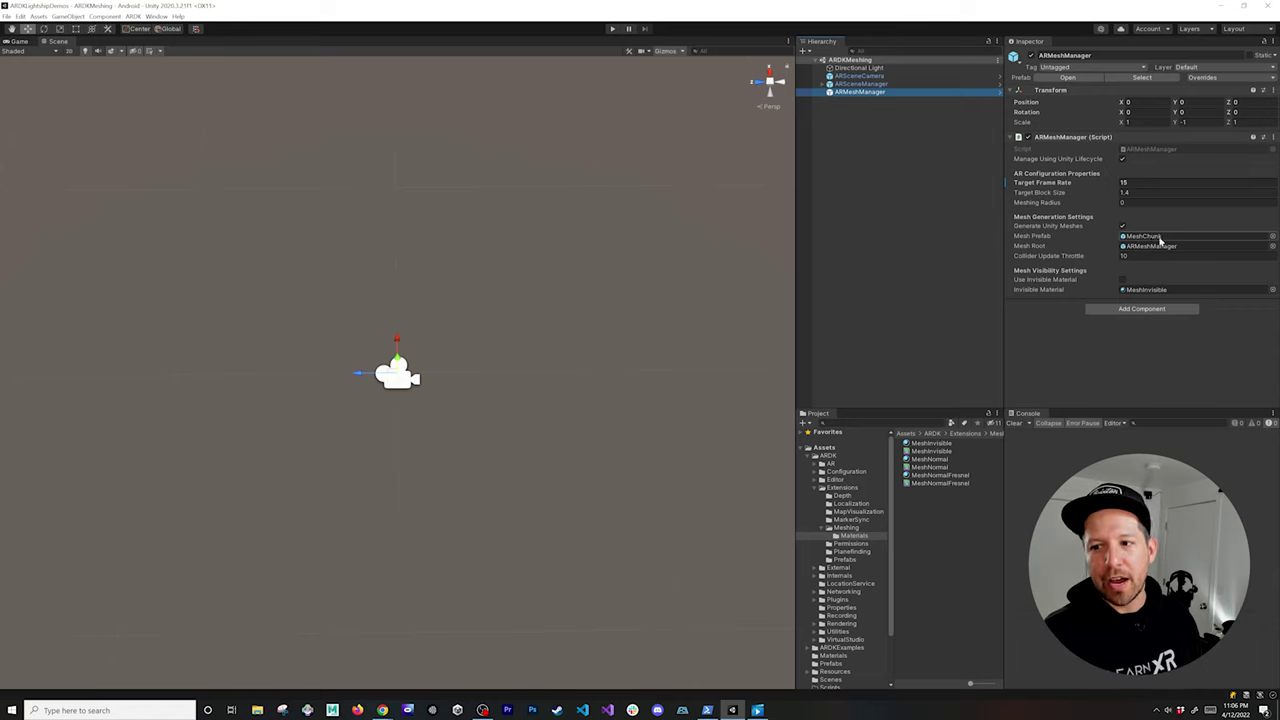
{"action": "left_click", "coordinate": [1140, 238]}
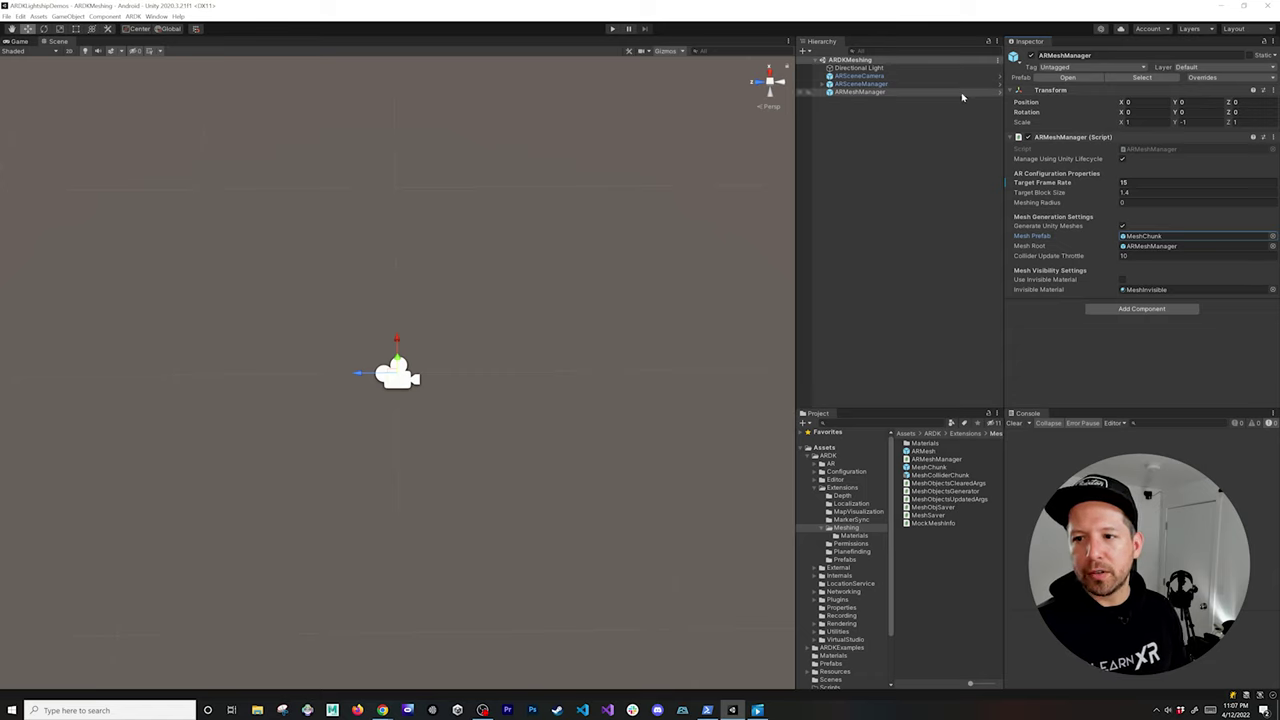
Add an AR Depth Manager component to ARSceneCamera
{"action": "left_click", "coordinate": [895, 77]}
{"action": "scroll", "coordinate": [1120, 304], "scroll_direction": "down", "scroll_amount": 2}
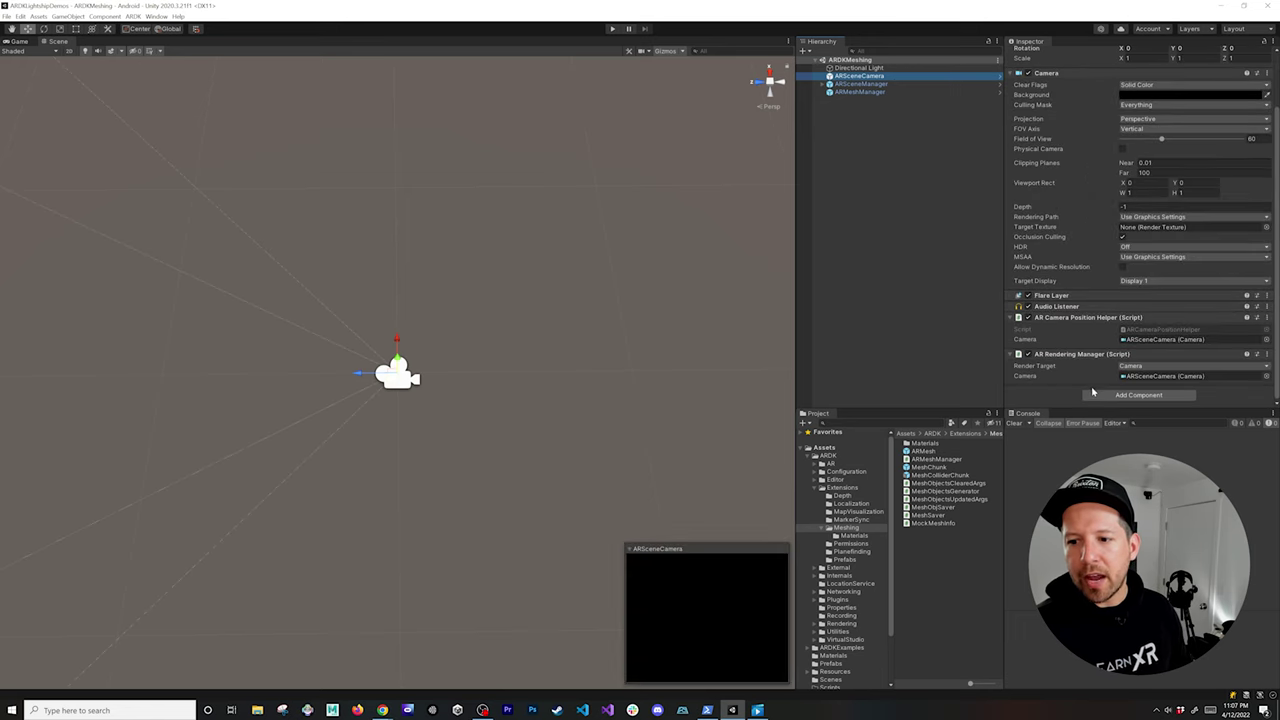
{"action": "left_click", "coordinate": [1097, 397]}
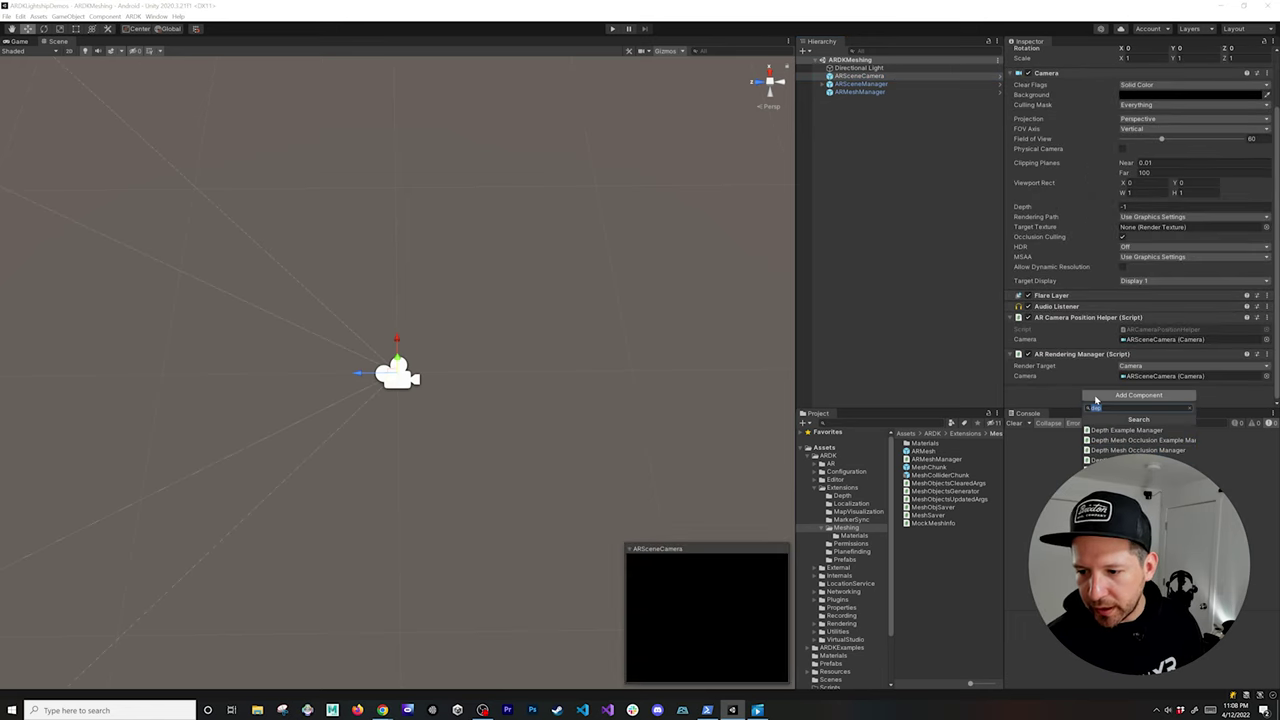
{"action": "key", "text": "Return"}
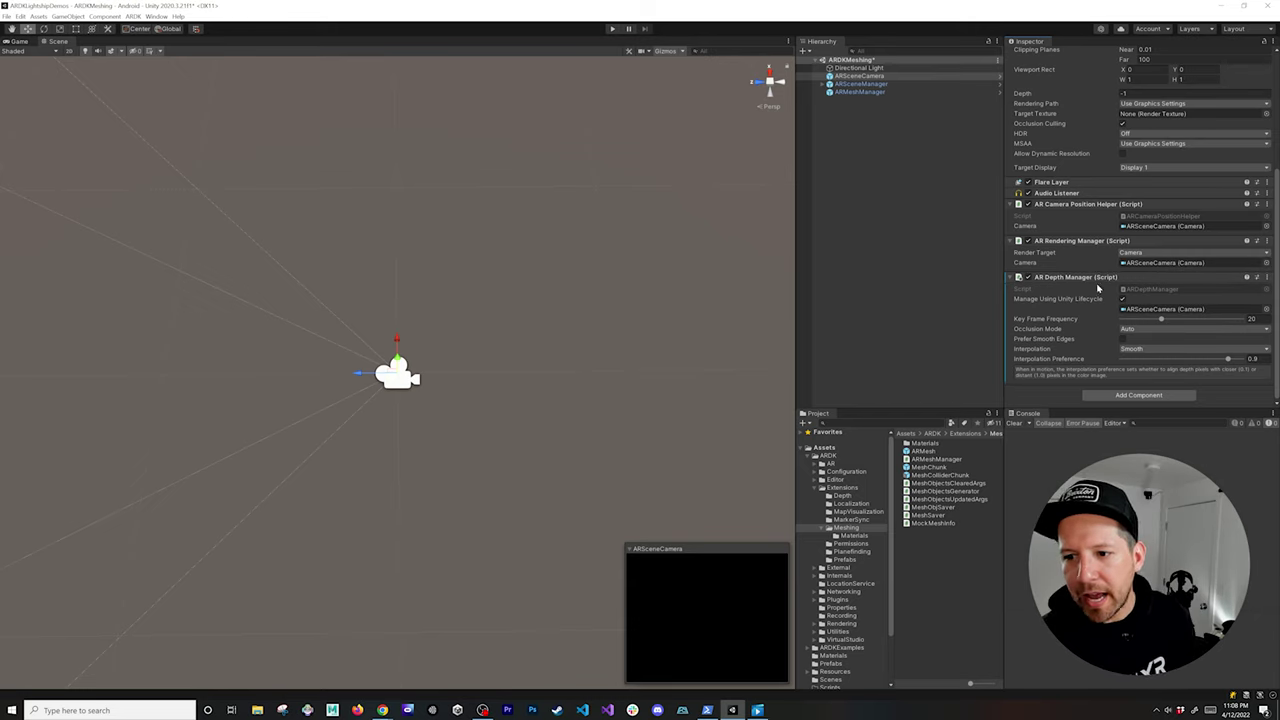
Set the AR Depth Manager's Occlusion Mode to None and save the scene
{"action": "left_click", "coordinate": [1128, 330]}
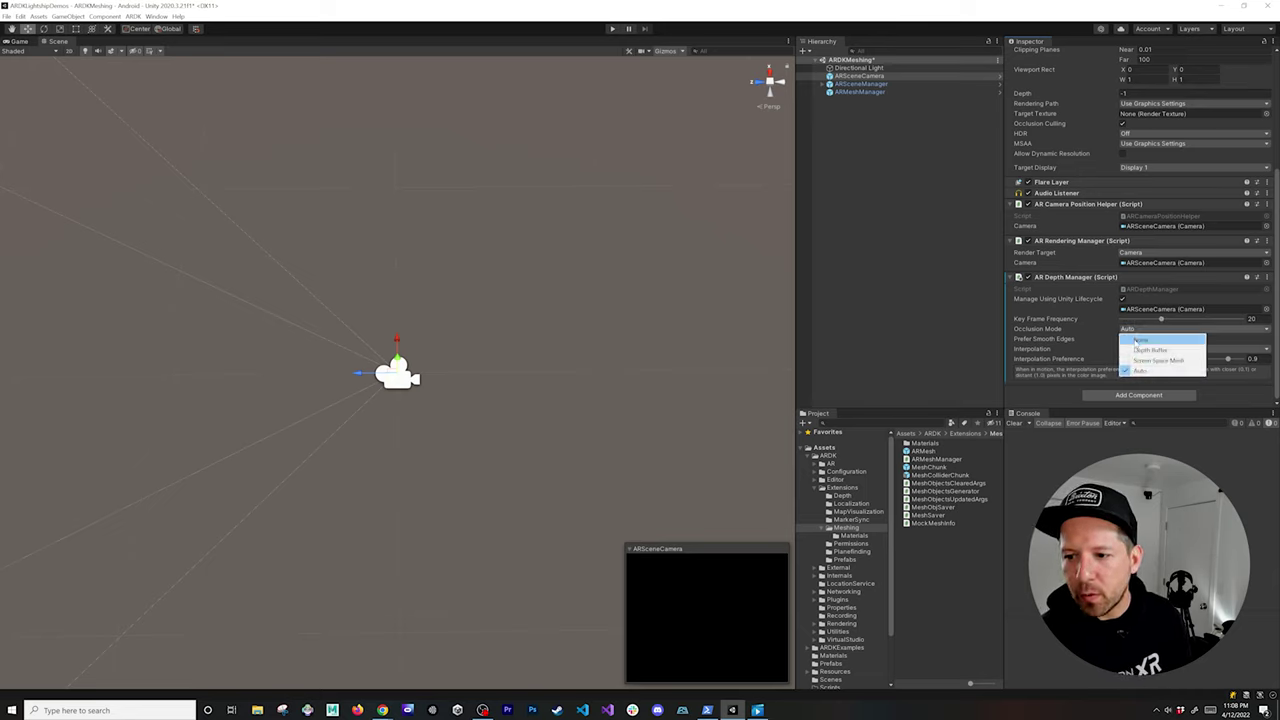
{"action": "left_click", "coordinate": [1140, 340]}
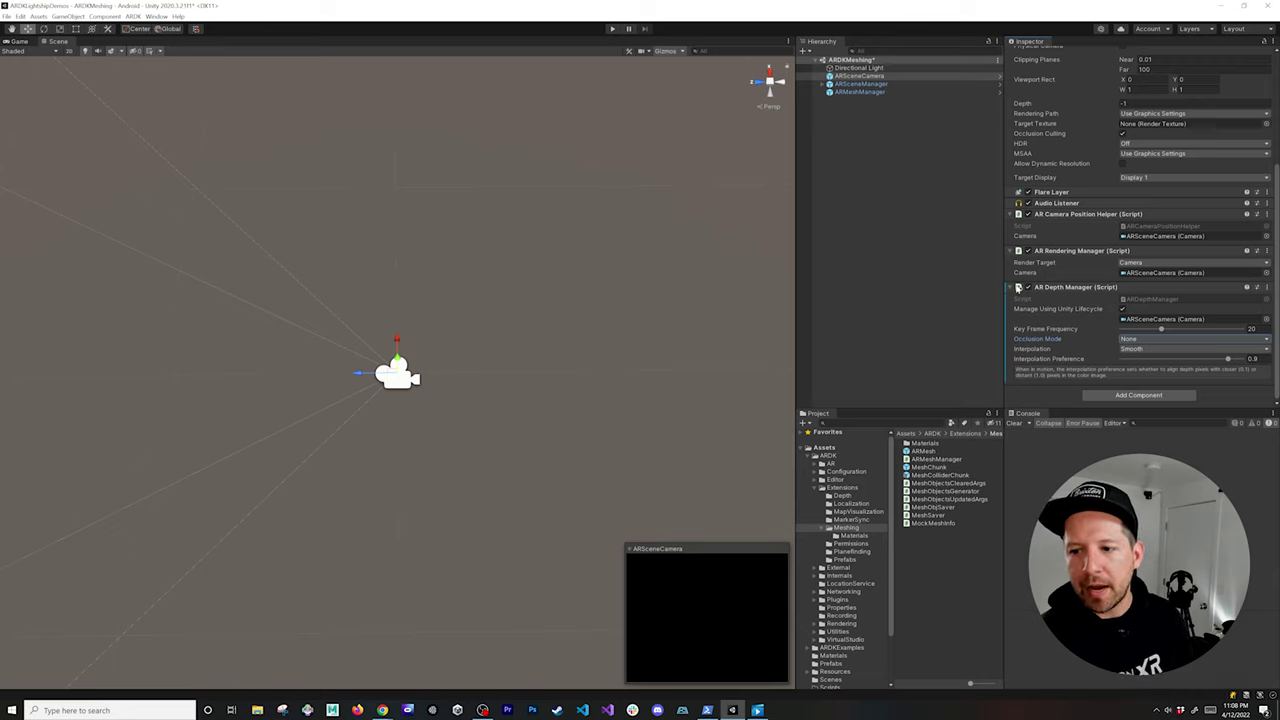
{"action": "key", "text": "ctrl+s"}
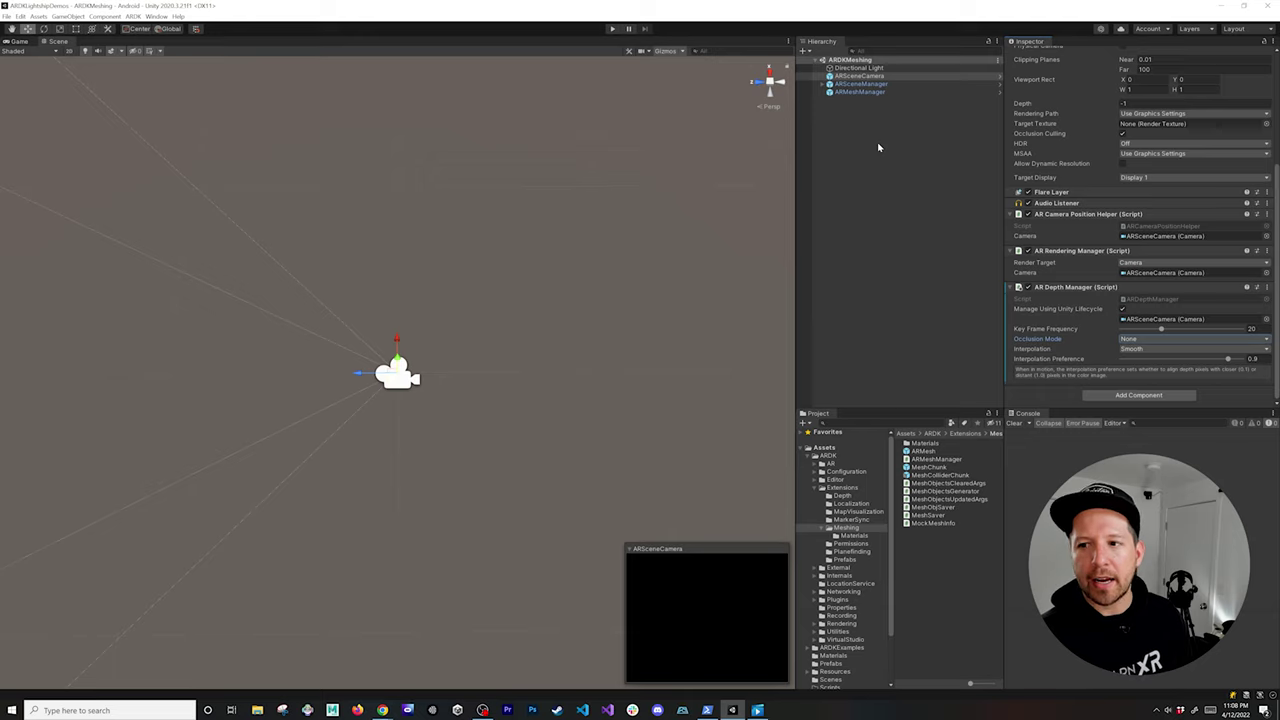
{"action": "left_click_drag", "start_coordinate": [534, 213], "coordinate": [471, 223], "text": "alt"}
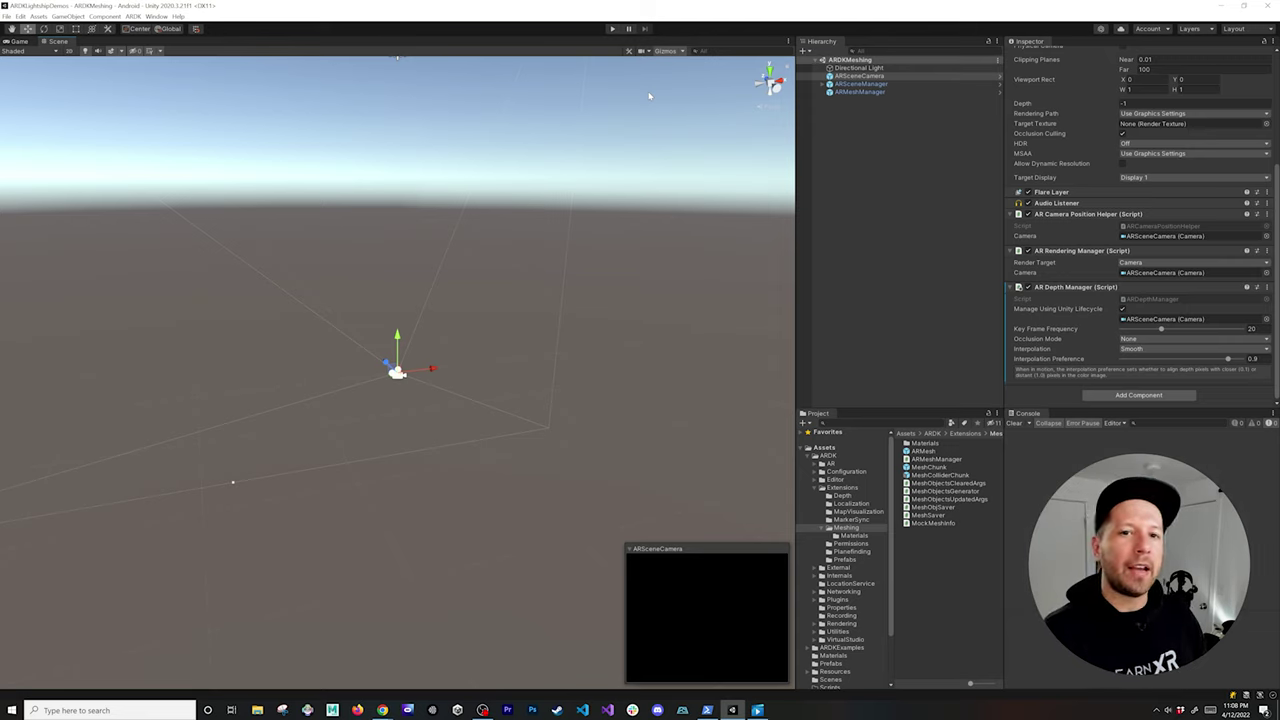
Create an empty GameObject named MockMesh in the ARDKMeshing scene and save the scene
{"action": "right_click", "coordinate": [925, 150]}
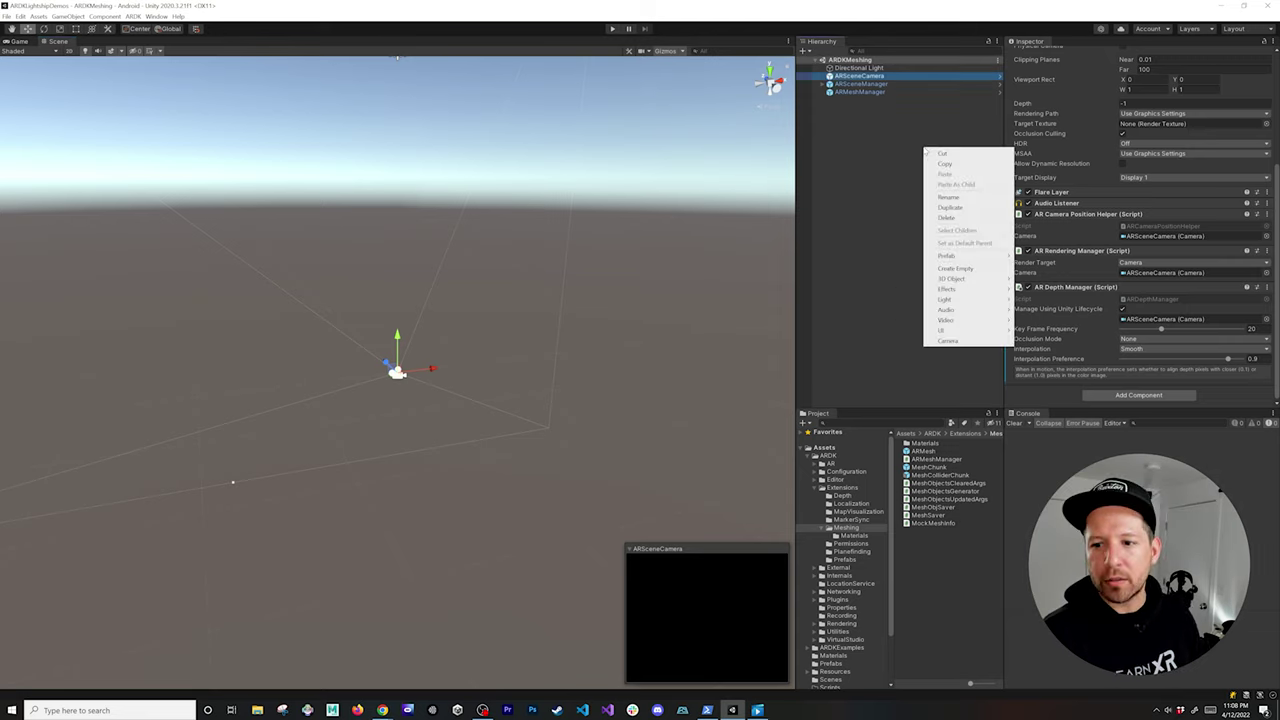
{"action": "left_click", "coordinate": [955, 268]}
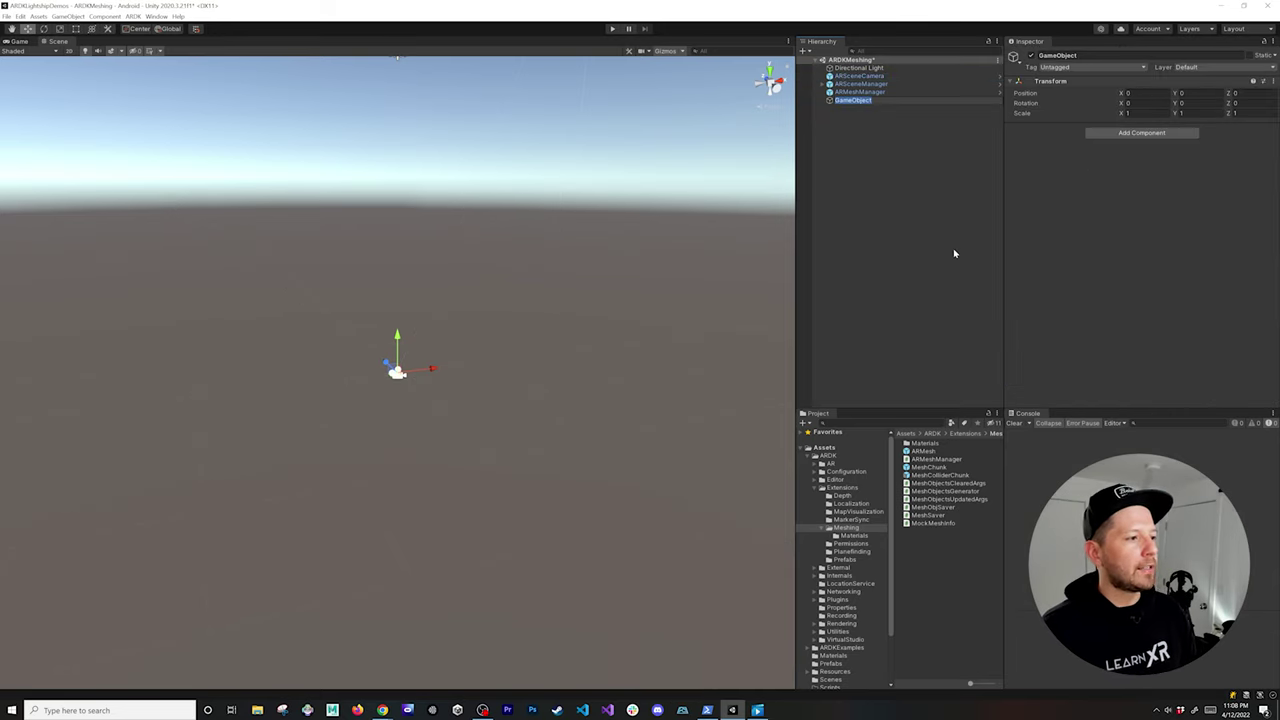
{"action": "type", "text": "MockMesh"}
{"action": "key", "text": "Return"}
{"action": "key", "text": "ctrl+s"}
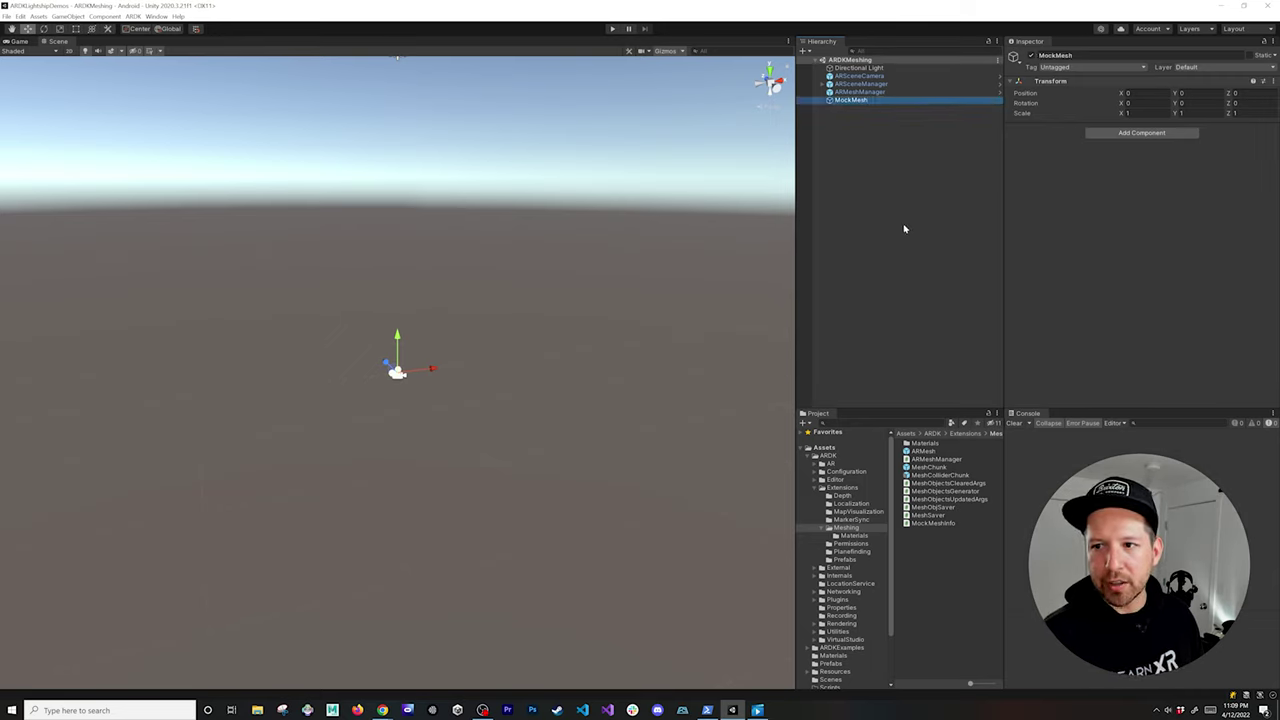
Add a Mock Mesh component to the MockMesh object
{"action": "left_click", "coordinate": [1106, 133]}
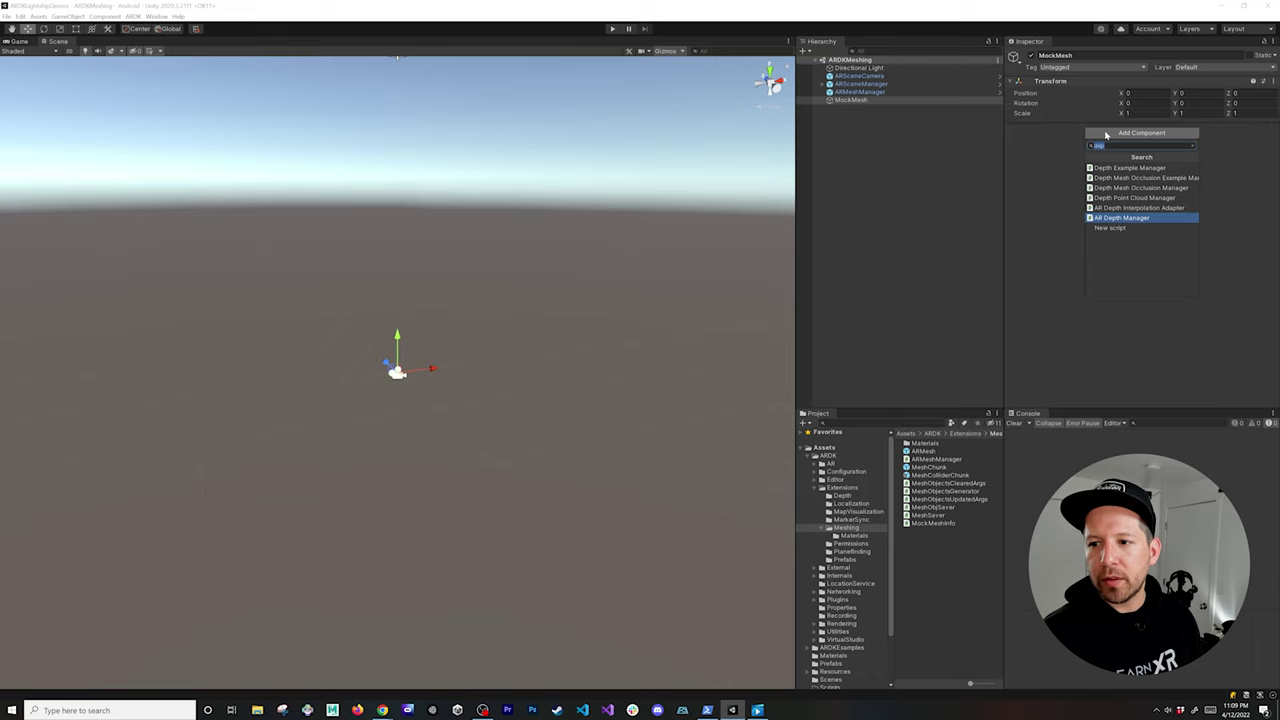
{"action": "type", "text": "mocks"}
{"action": "key", "text": "BackSpace"}
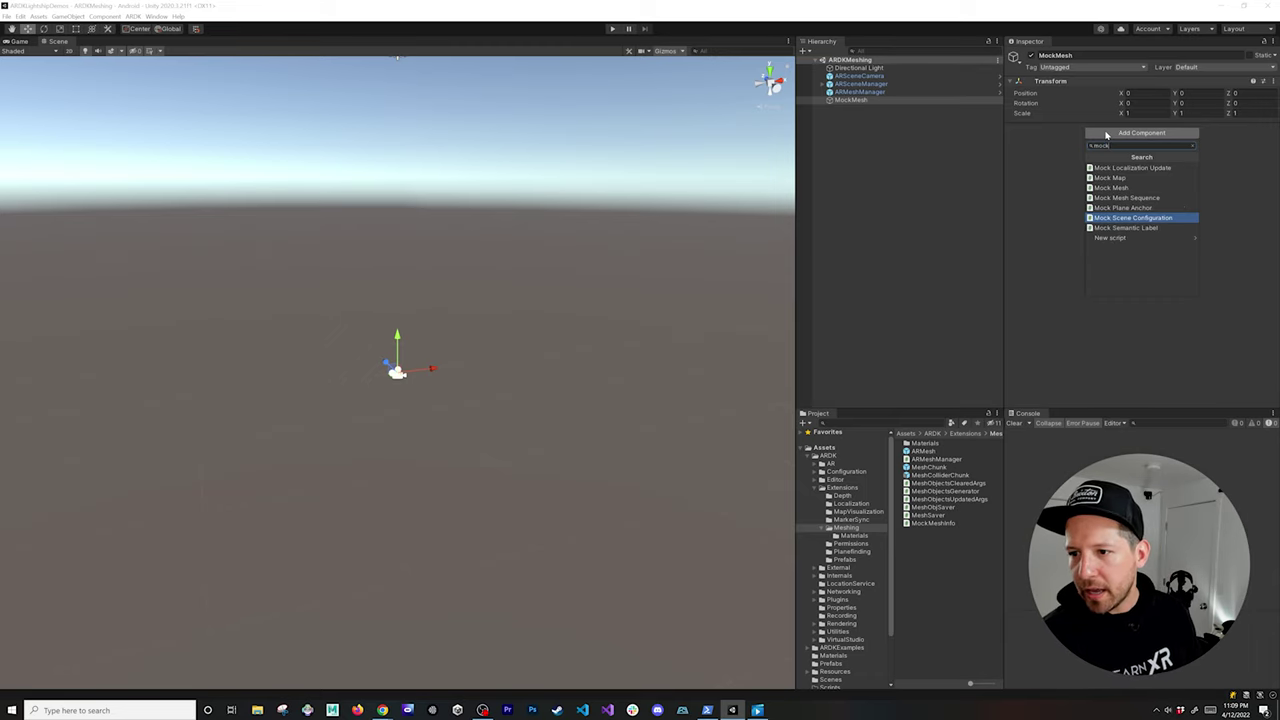
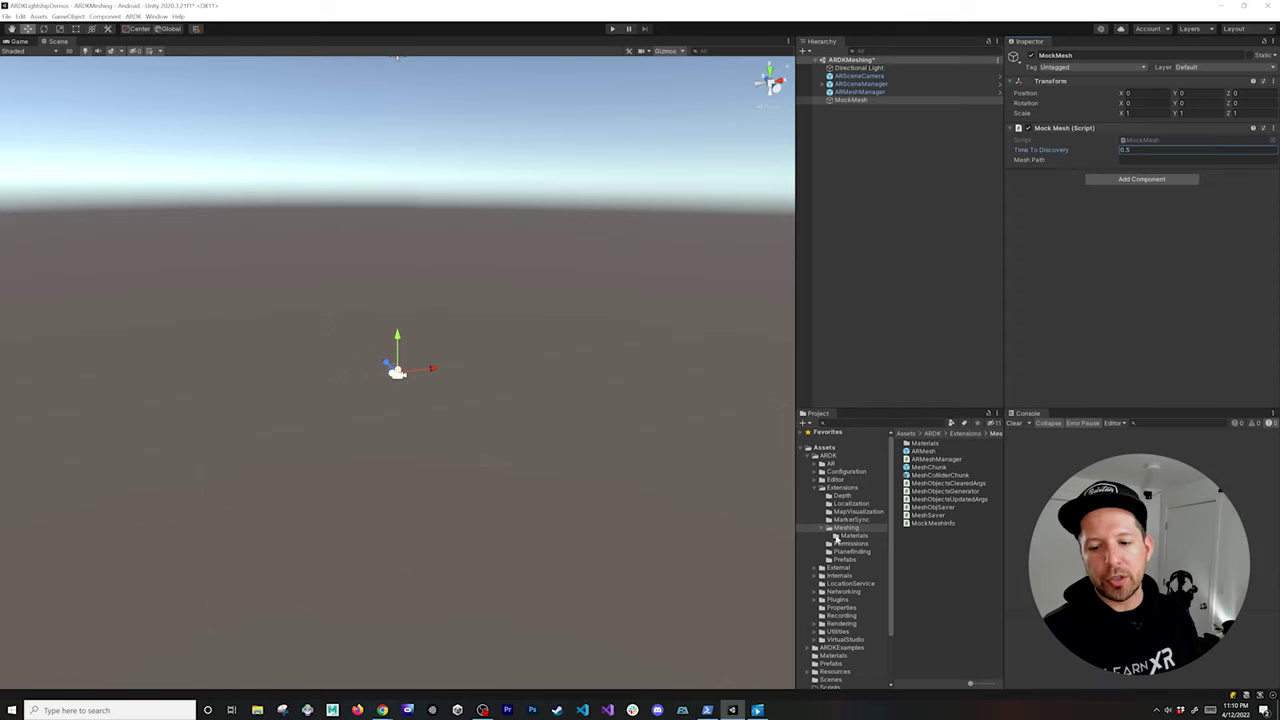
Copy the asset path of mesh_0 from the ARDKExamples/ContextAwareness/Meshing/MockMeshes folder
{"action": "scroll", "coordinate": [873, 618], "scroll_direction": "down", "scroll_amount": 3}
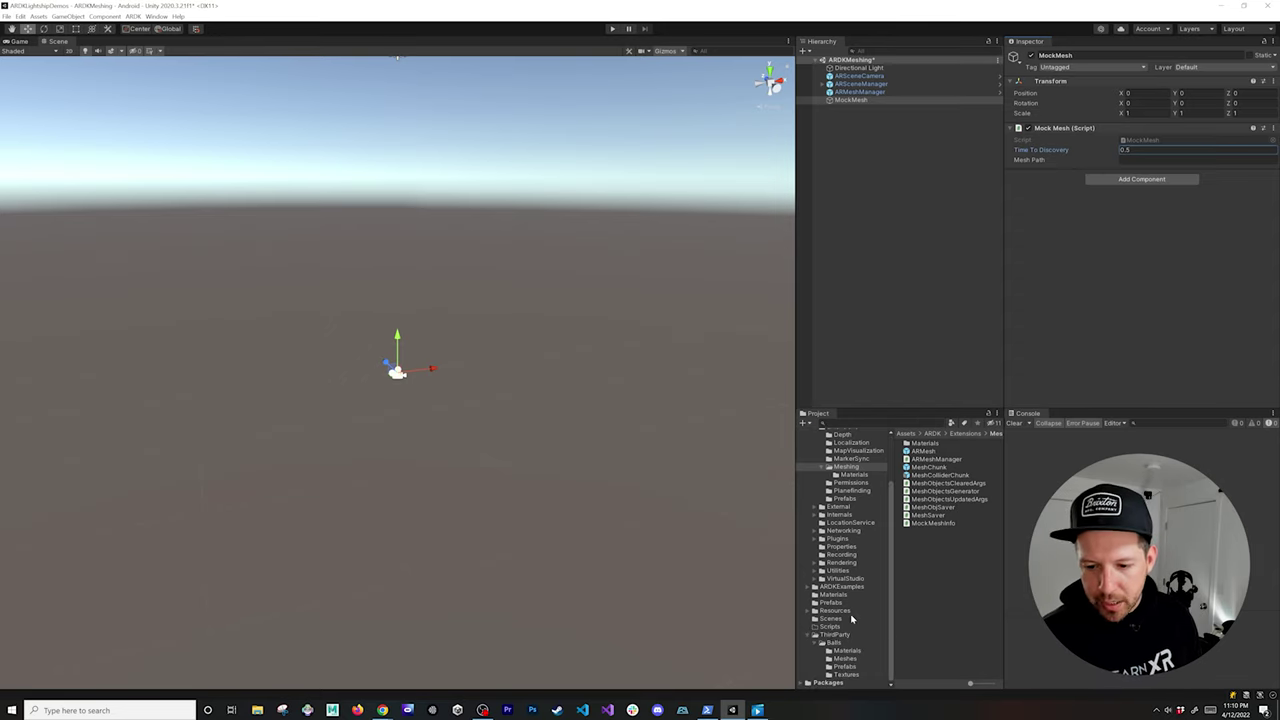
{"action": "left_click", "coordinate": [811, 587]}
{"action": "scroll", "coordinate": [811, 590], "scroll_direction": "down", "scroll_amount": 3}
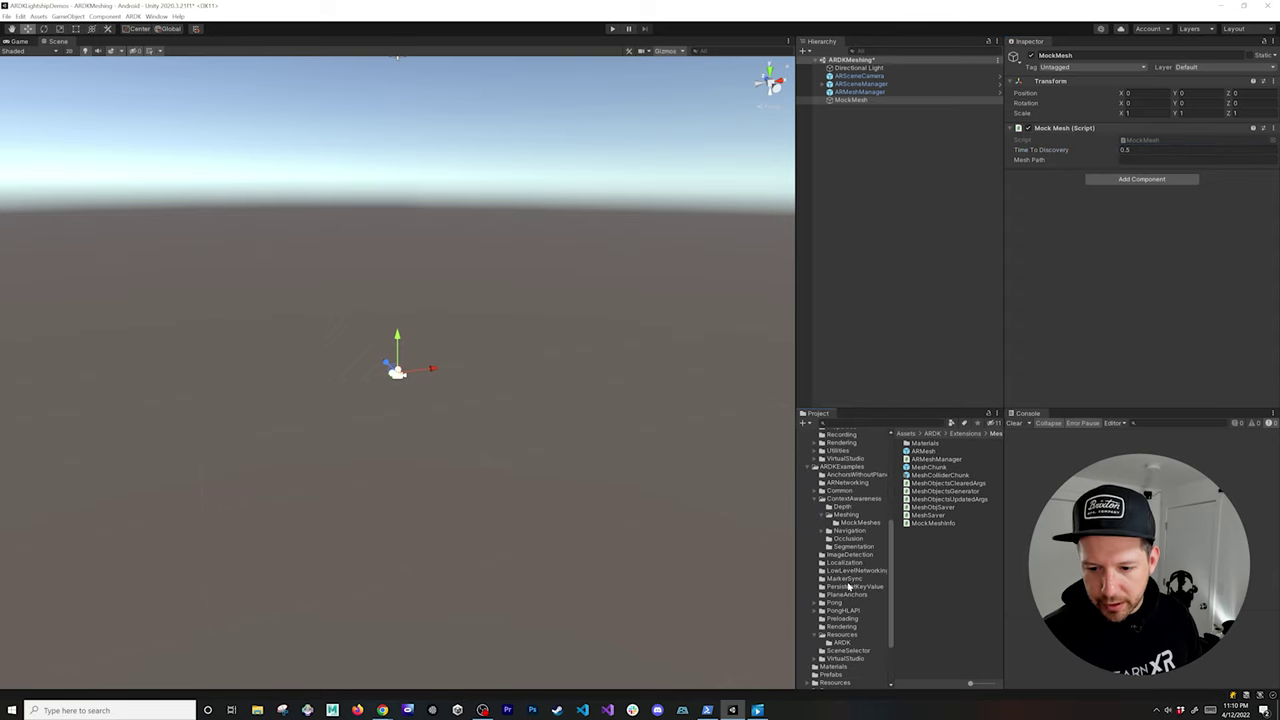
{"action": "left_click", "coordinate": [859, 523]}
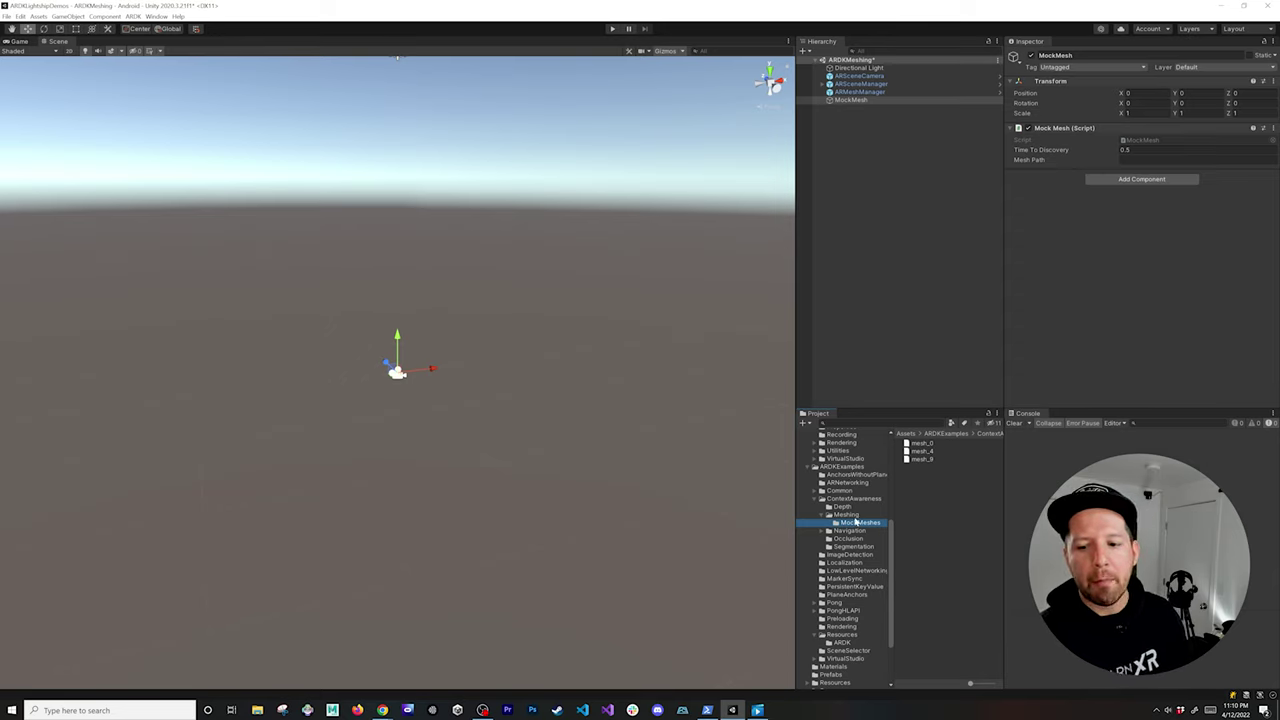
{"action": "left_click", "coordinate": [929, 444]}
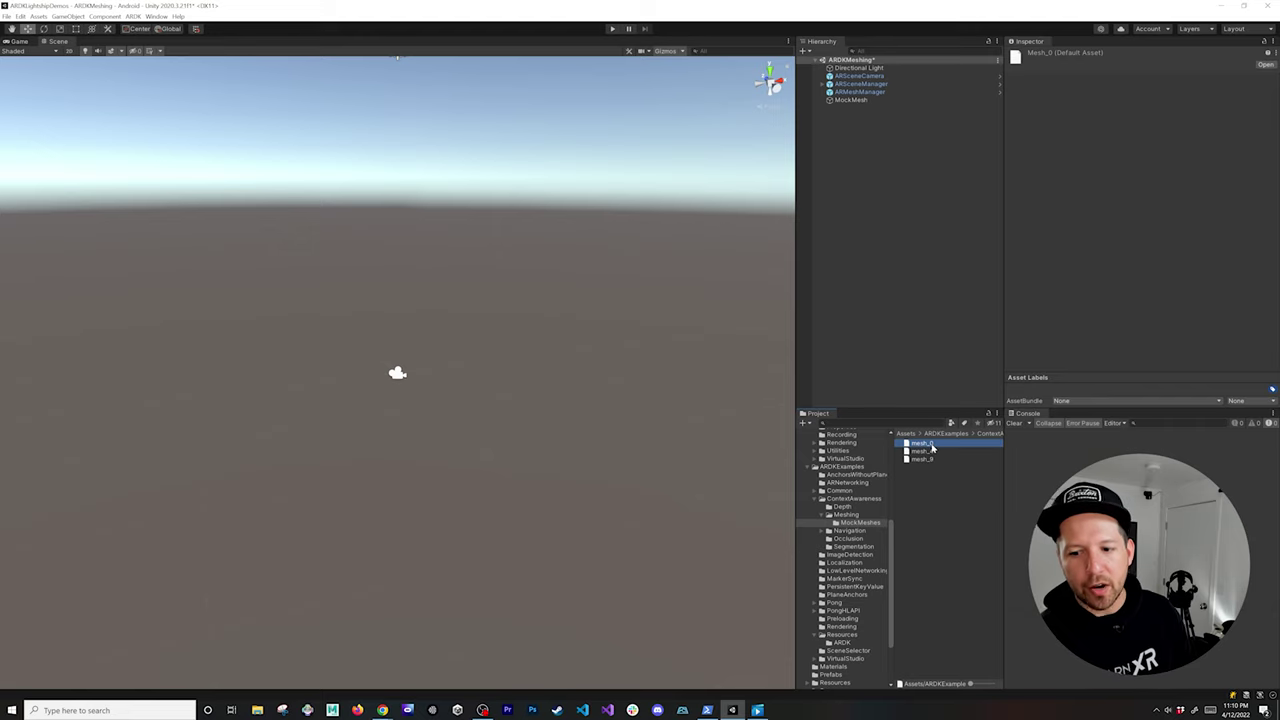
{"action": "right_click", "coordinate": [930, 447]}
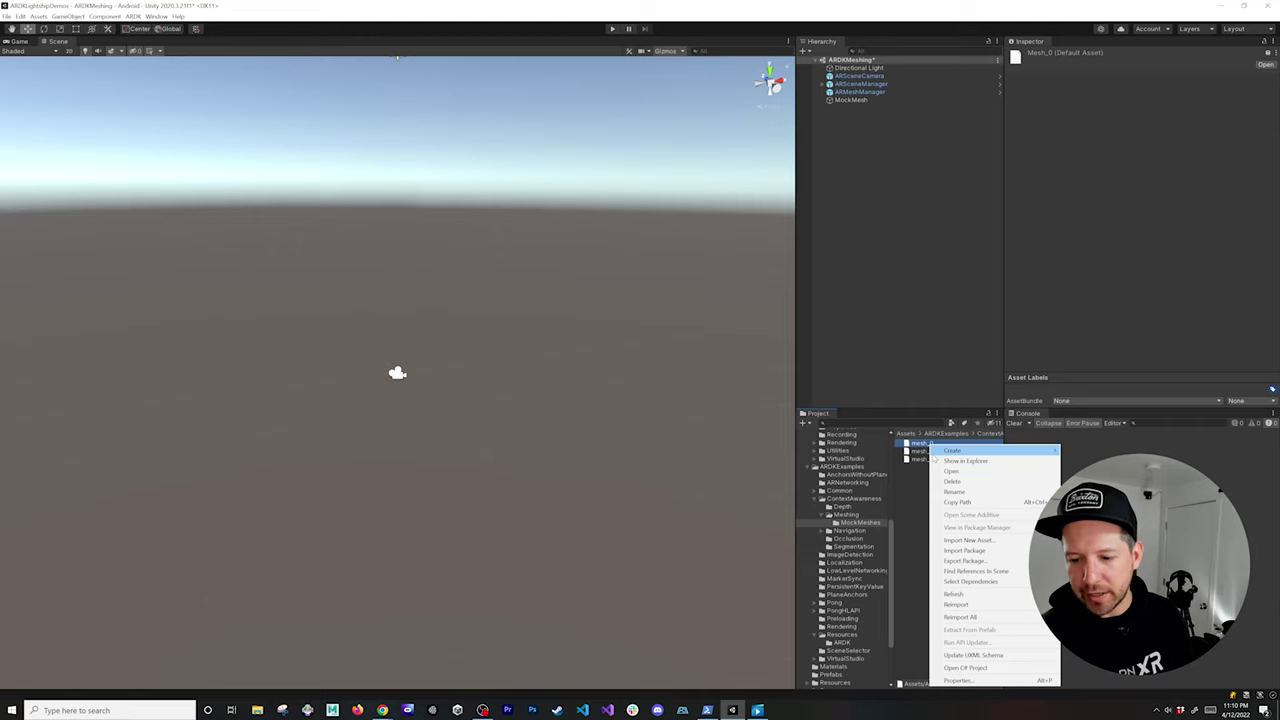
{"action": "left_click", "coordinate": [958, 502]}
Set MockMesh's Mesh Path to the copied path ending in ContextAwareness/Meshing/MockMeshes/mesh_0.bin
{"action": "left_click", "coordinate": [871, 101]}
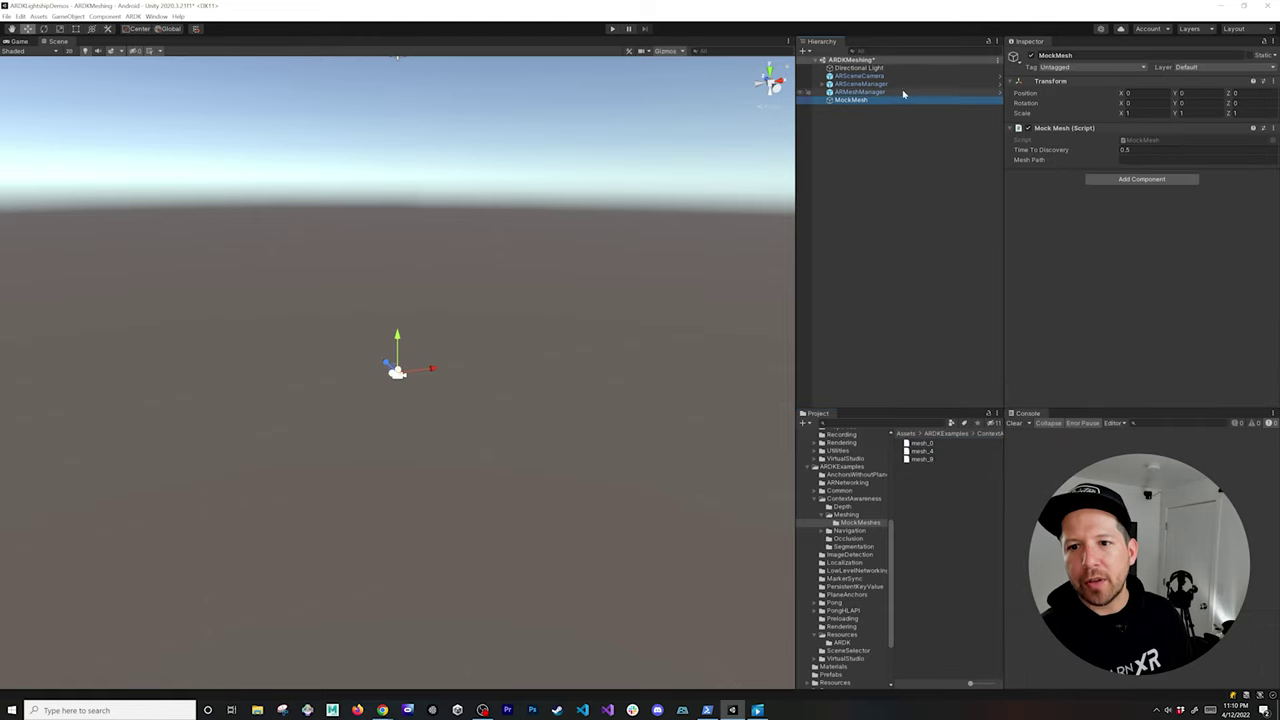
{"action": "left_click", "coordinate": [1122, 160]}
{"action": "right_click", "coordinate": [1122, 160]}
{"action": "left_click", "coordinate": [1140, 190]}
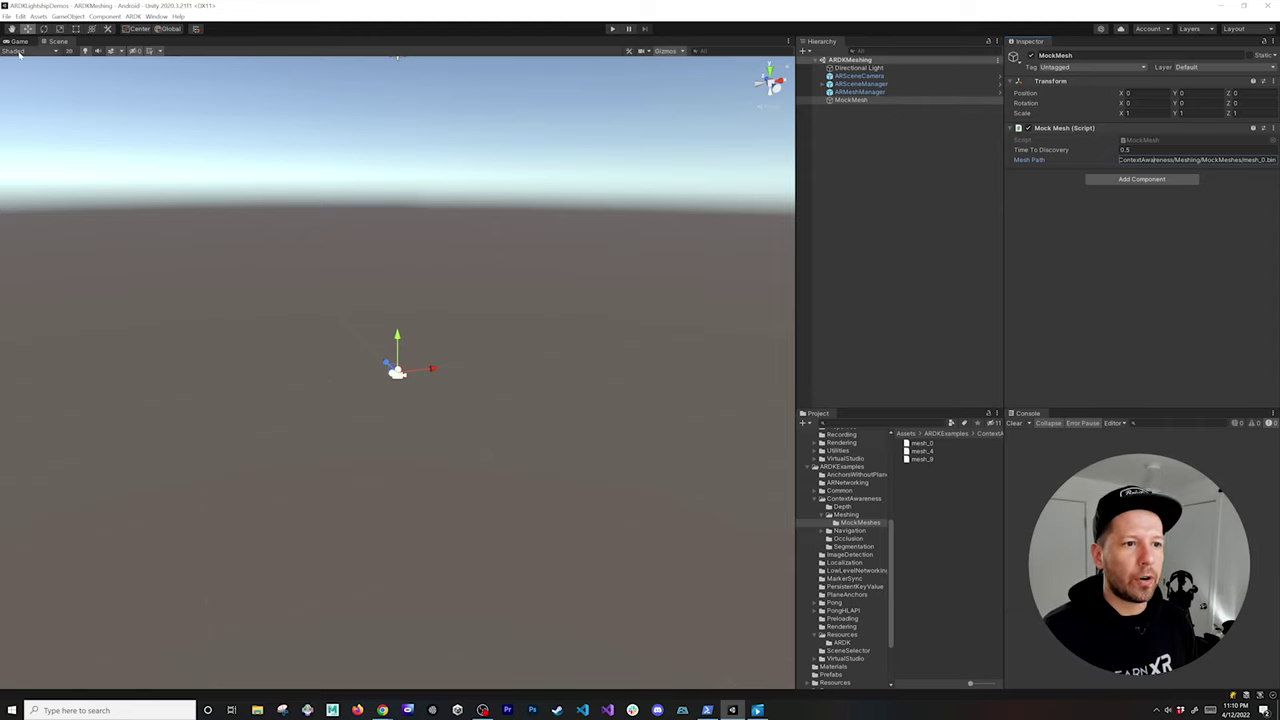
Run the scene in Play mode and move the mock camera around to examine the generated mesh from several viewpoints
{"action": "left_click", "coordinate": [612, 29]}
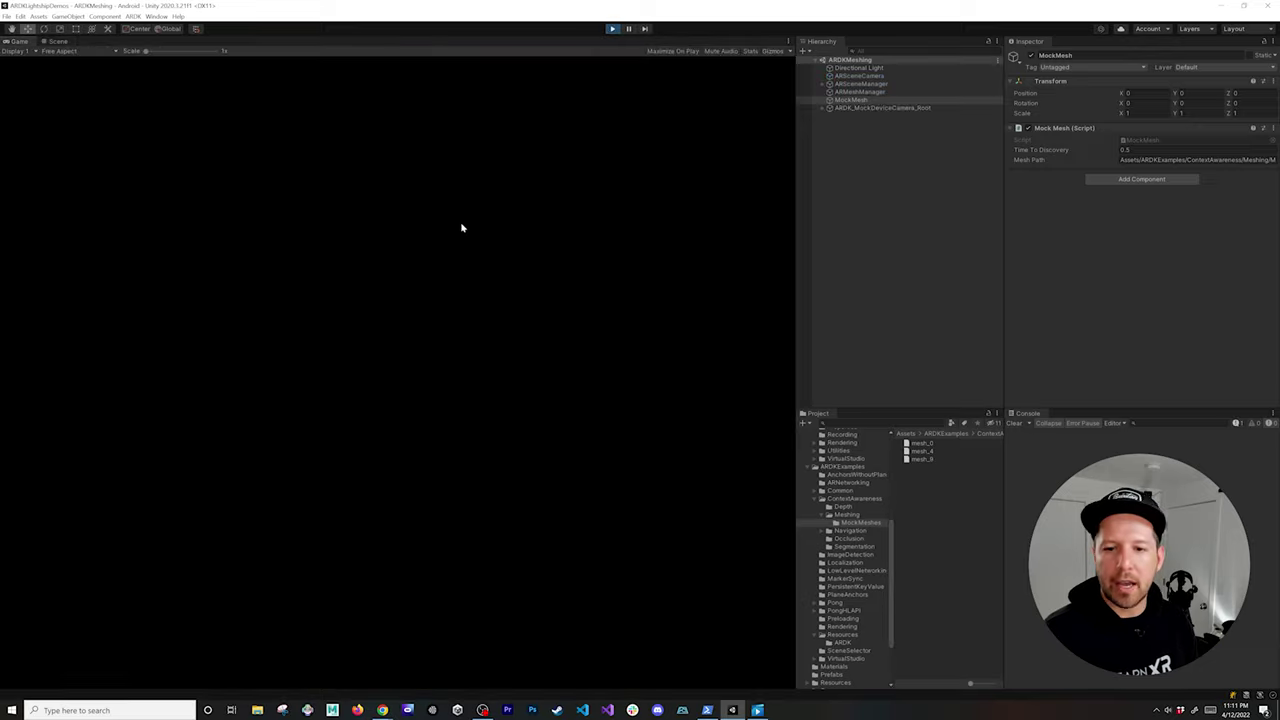
{"action": "key", "text": "w"}
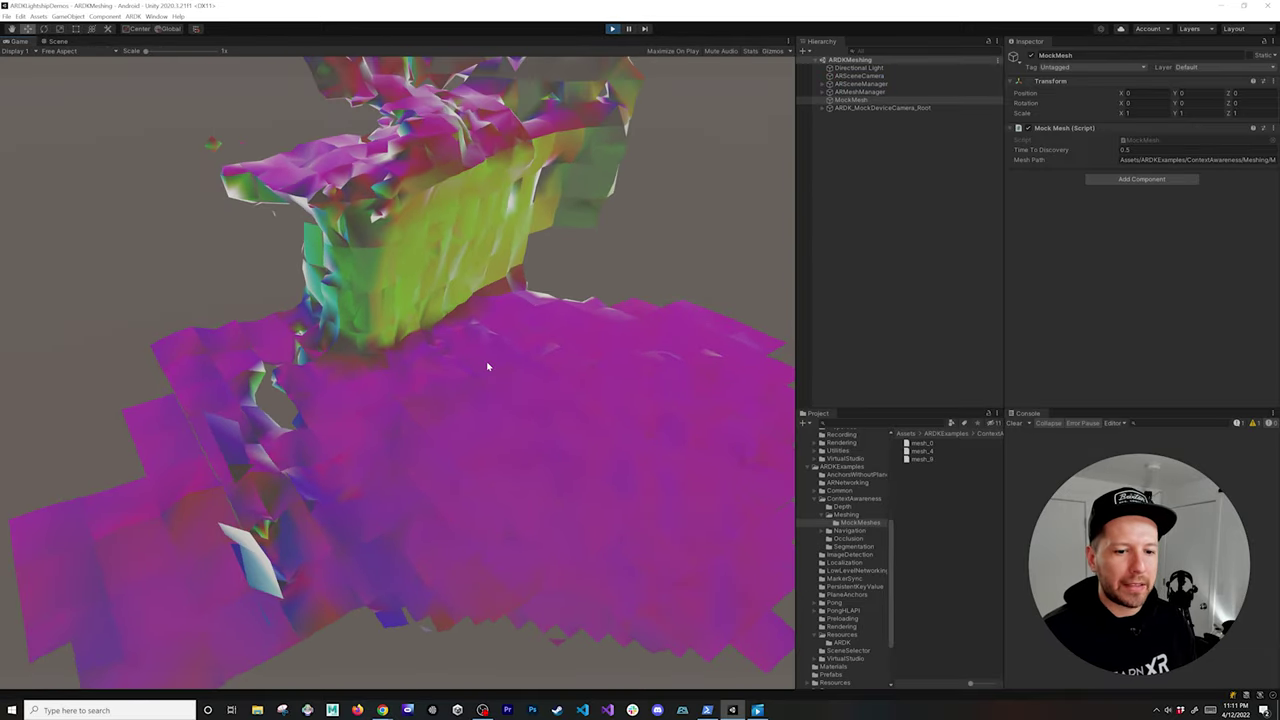
{"action": "key", "text": "a"}
{"action": "key", "text": "d"}
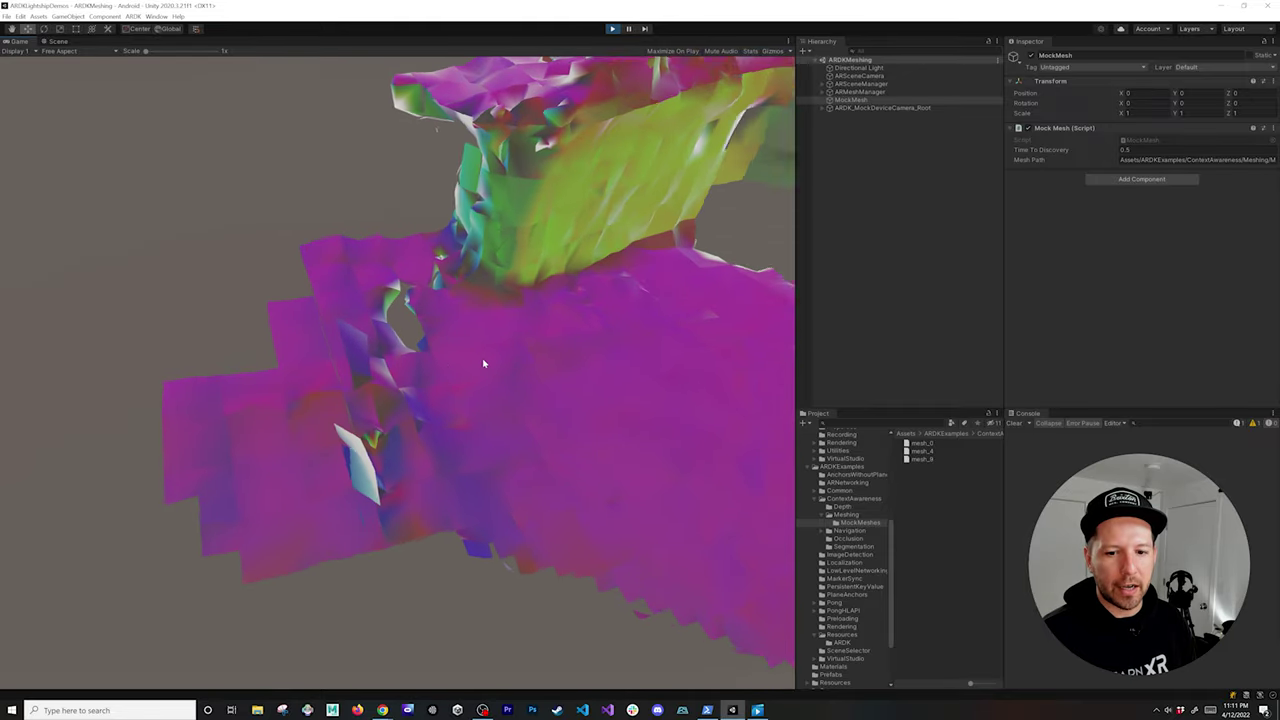
{"action": "key", "text": "s"}
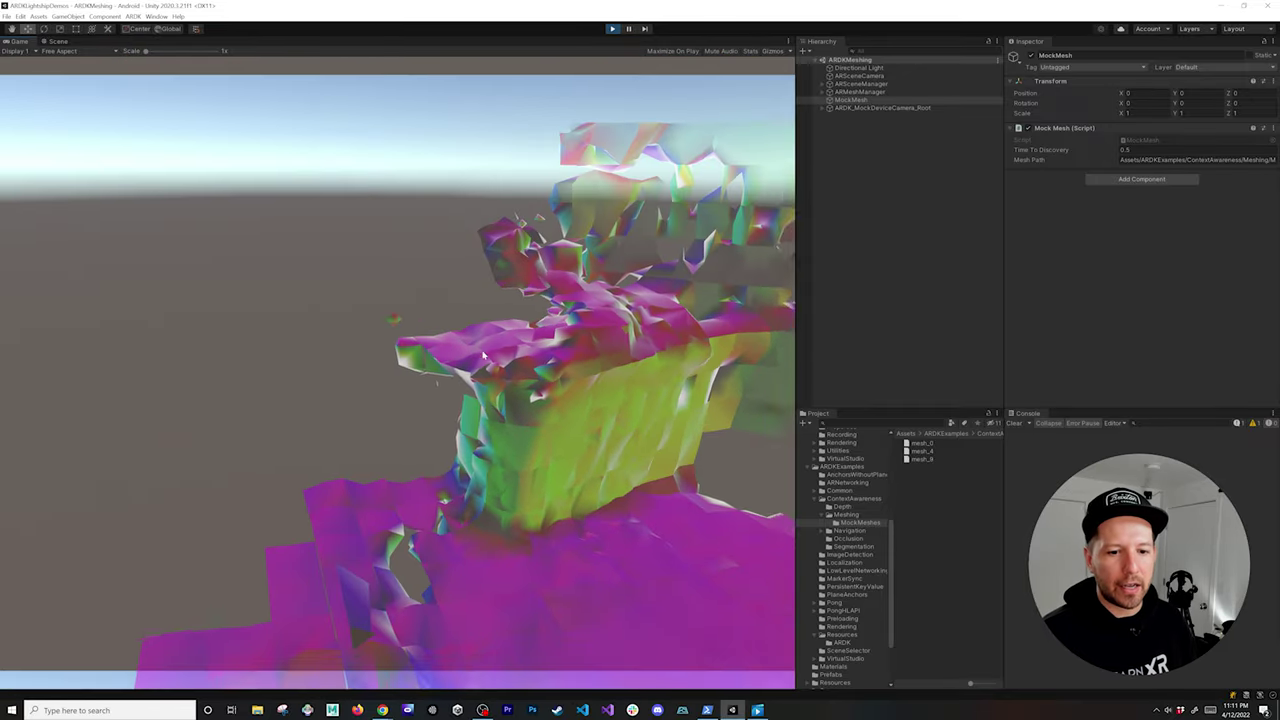
{"action": "key", "text": "w"}
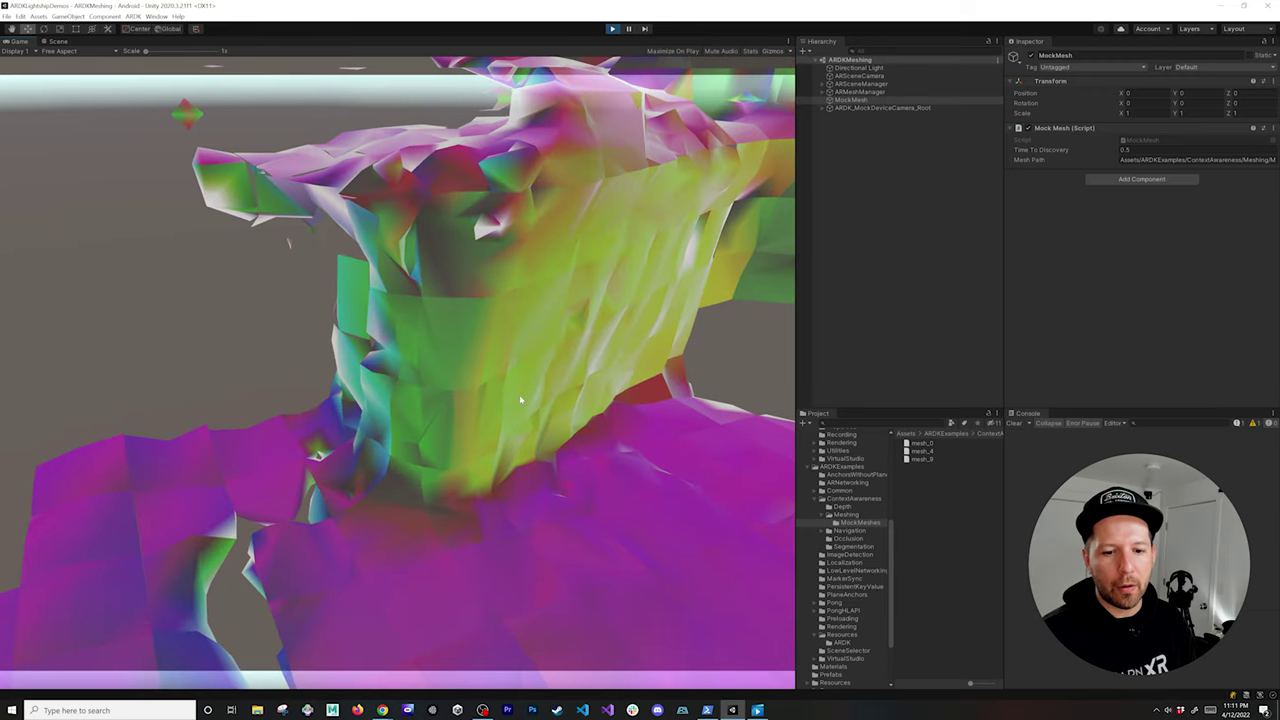
{"action": "key", "text": "s"}
{"action": "key", "text": "w"}
{"action": "key", "text": "d"}
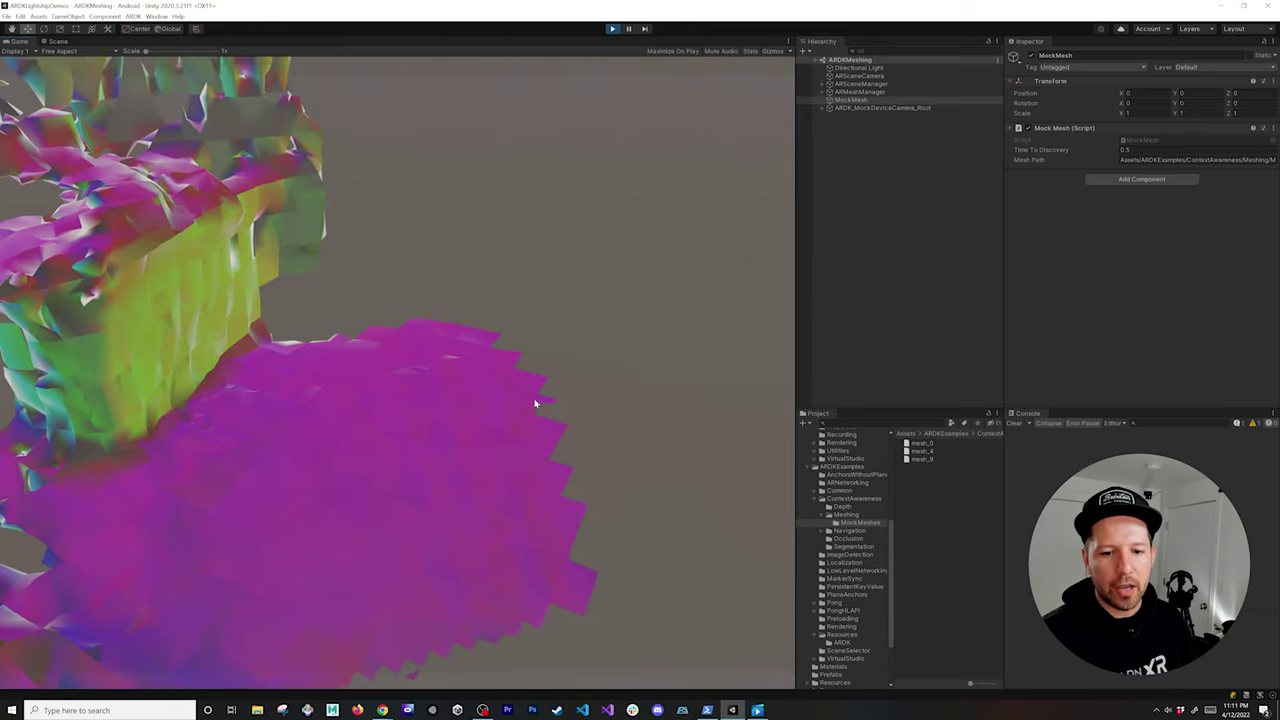
{"action": "key", "text": "w"}
{"action": "key", "text": "s"}
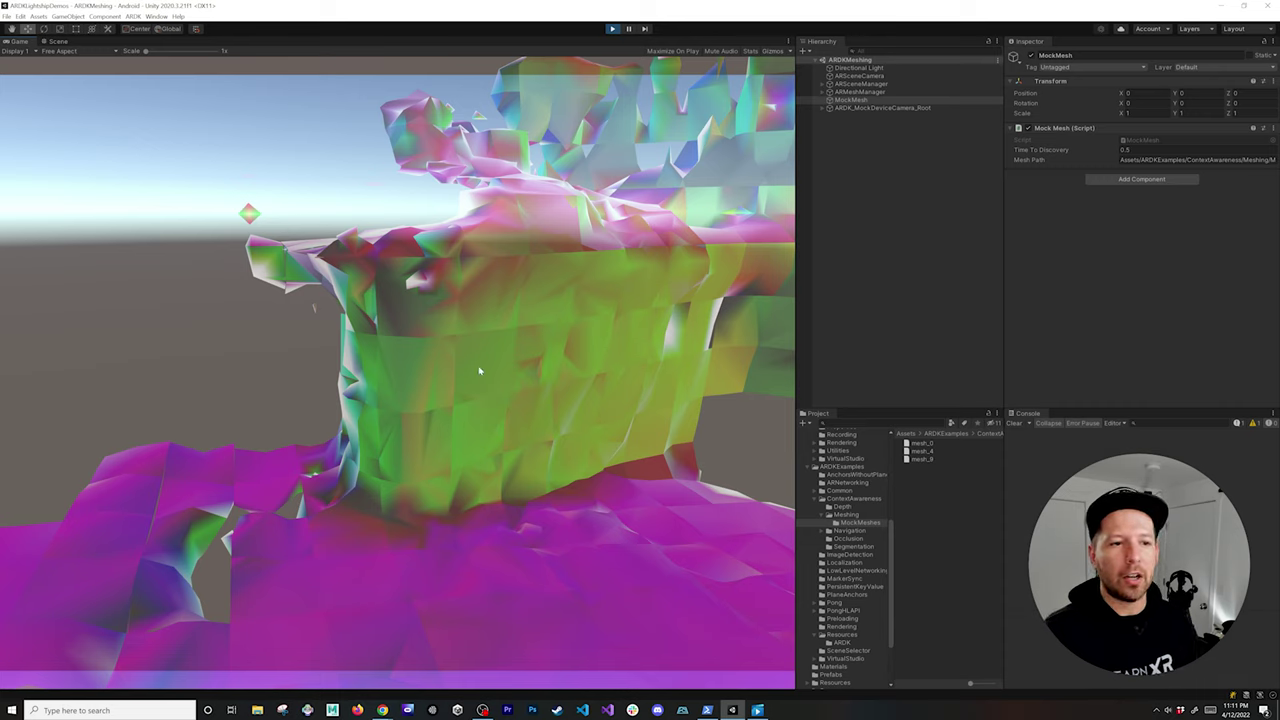
Examine the generated mock mesh up close in the Scene view while the scene is running
{"action": "left_click", "coordinate": [66, 51]}
{"action": "left_click", "coordinate": [57, 42]}
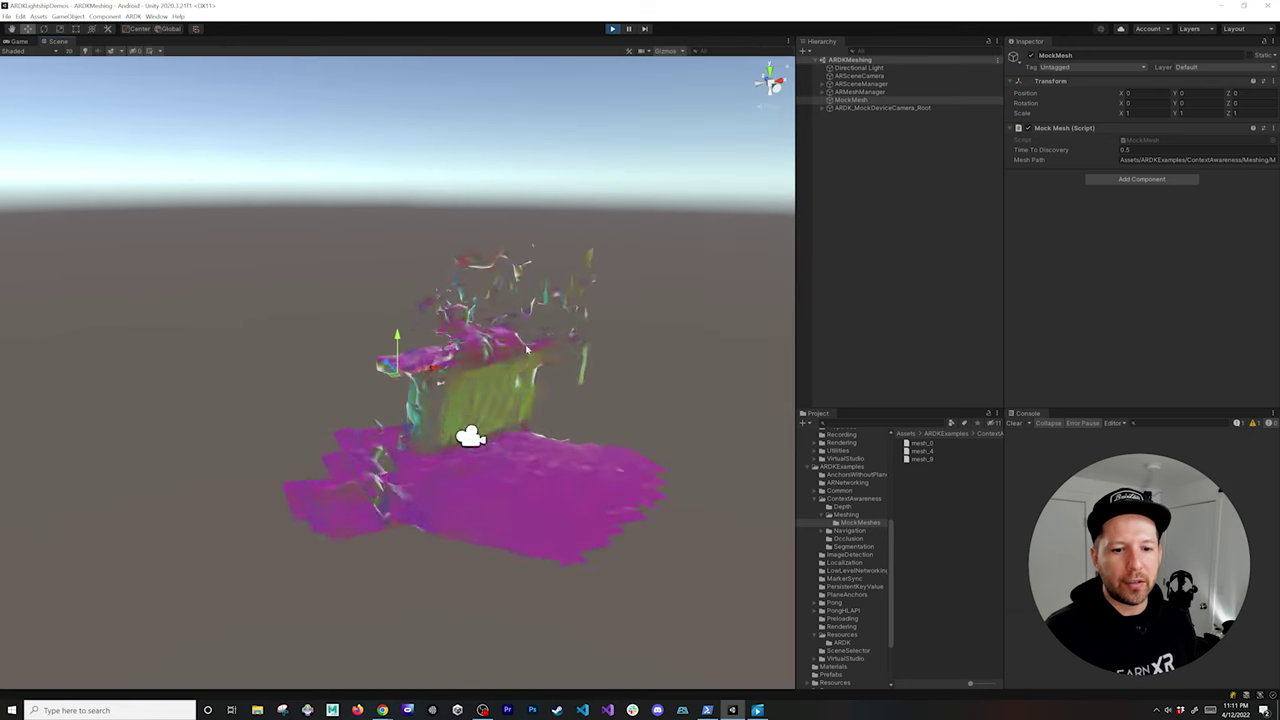
{"action": "scroll", "coordinate": [480, 344], "scroll_direction": "up", "scroll_amount": 10}
{"action": "right_click_drag", "start_coordinate": [312, 228], "coordinate": [603, 386]}
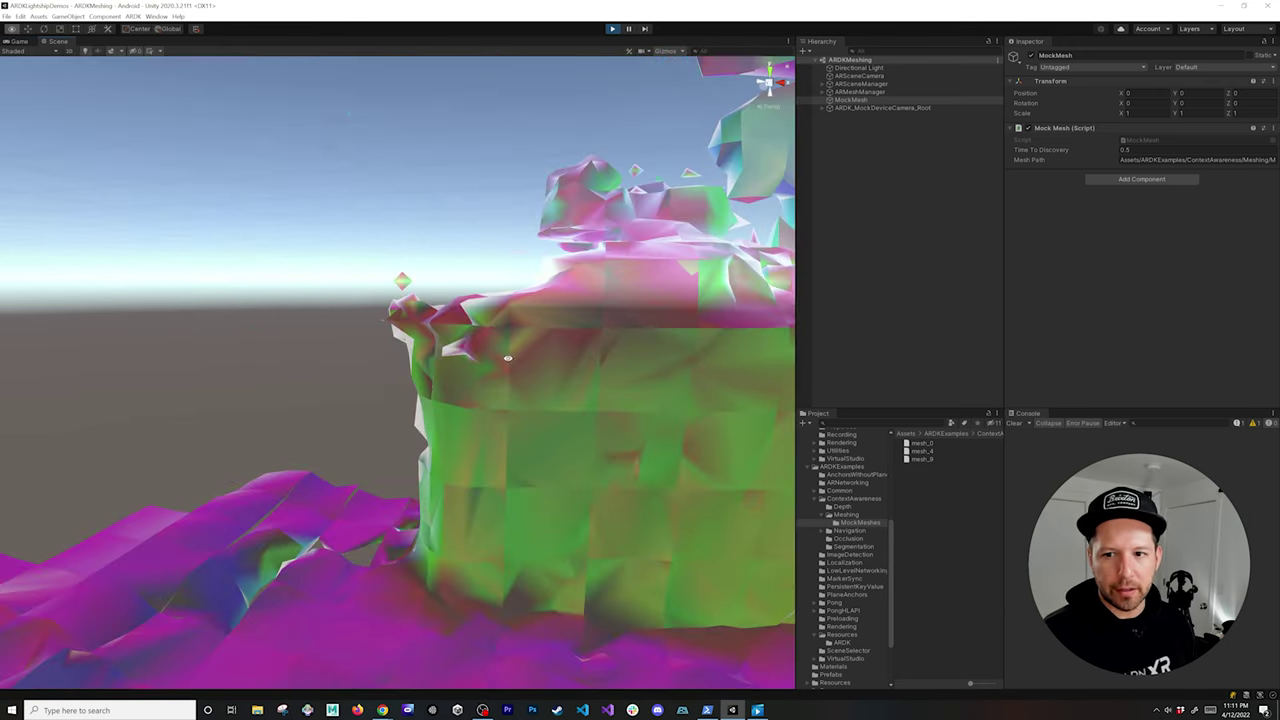
Inspect individual mesh chunks generated under ARMeshManager, including MeshChunk(2, 0, 1) and MeshChunk(1, 0, 2), and exit Play mode
{"action": "left_click", "coordinate": [823, 108]}
{"action": "left_click", "coordinate": [826, 92]}
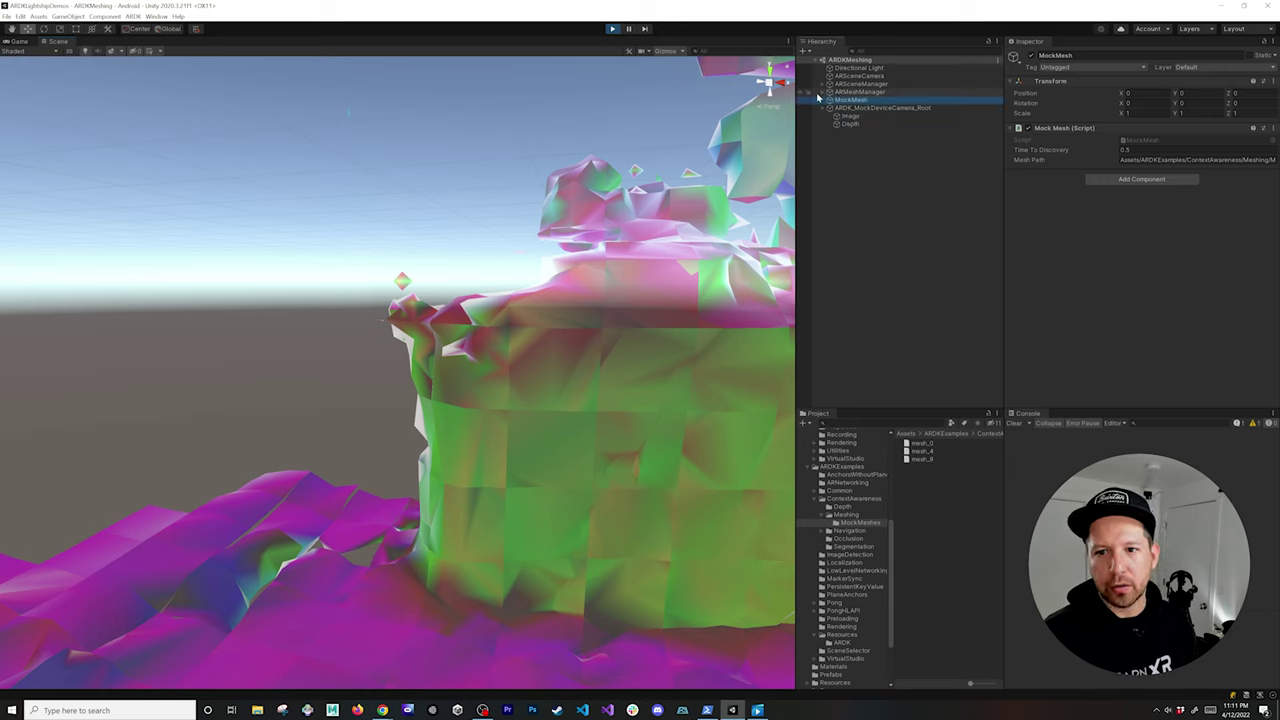
{"action": "left_click", "coordinate": [828, 92]}
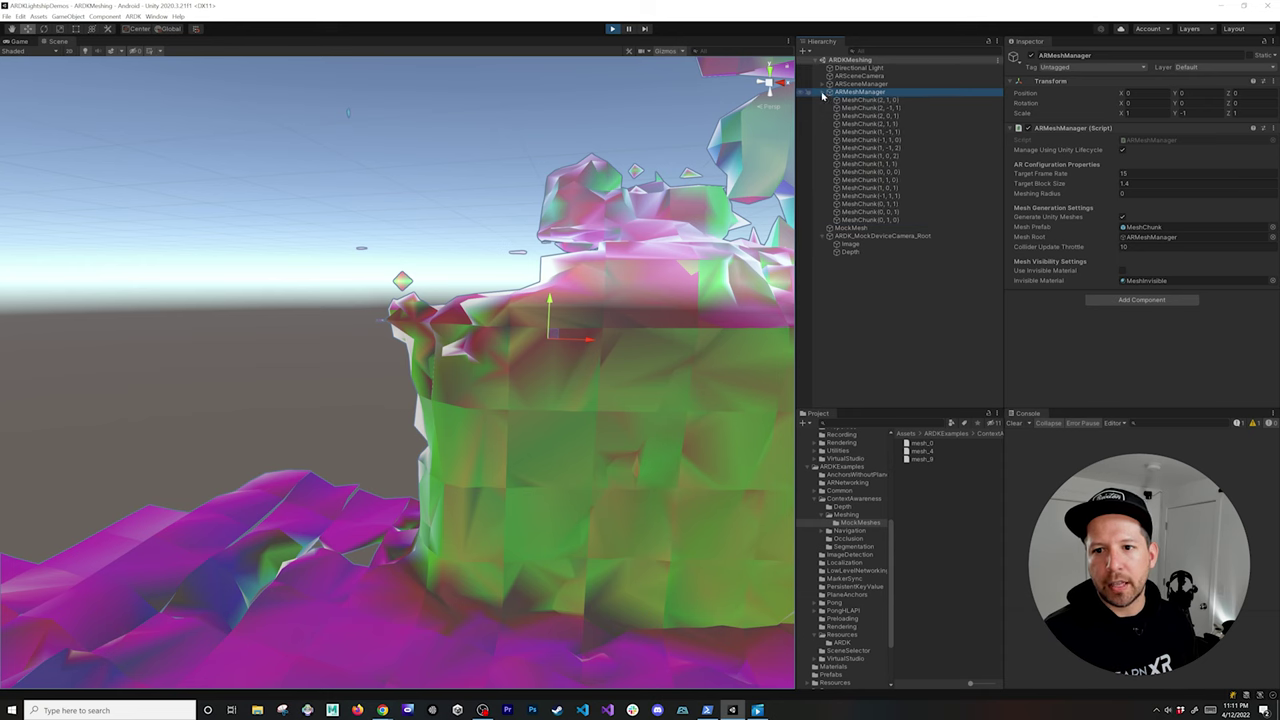
{"action": "left_click", "coordinate": [850, 116]}
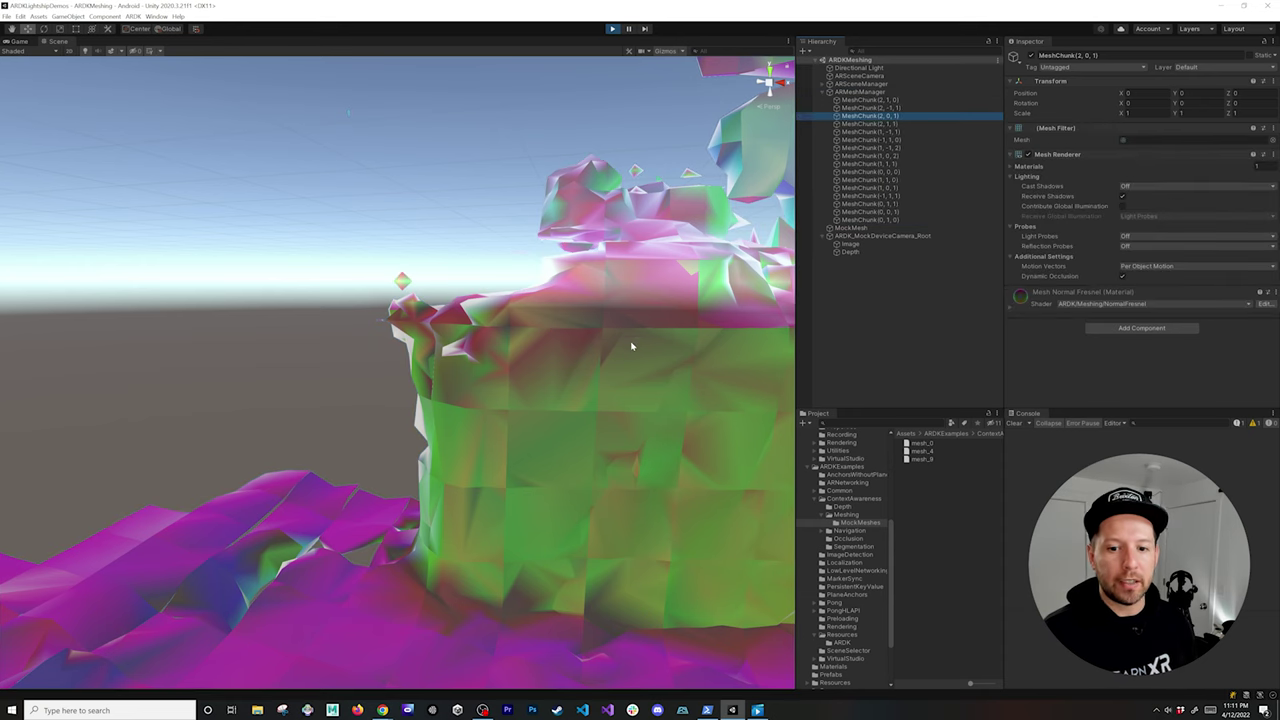
{"action": "scroll", "coordinate": [631, 346], "scroll_direction": "down", "scroll_amount": 8}
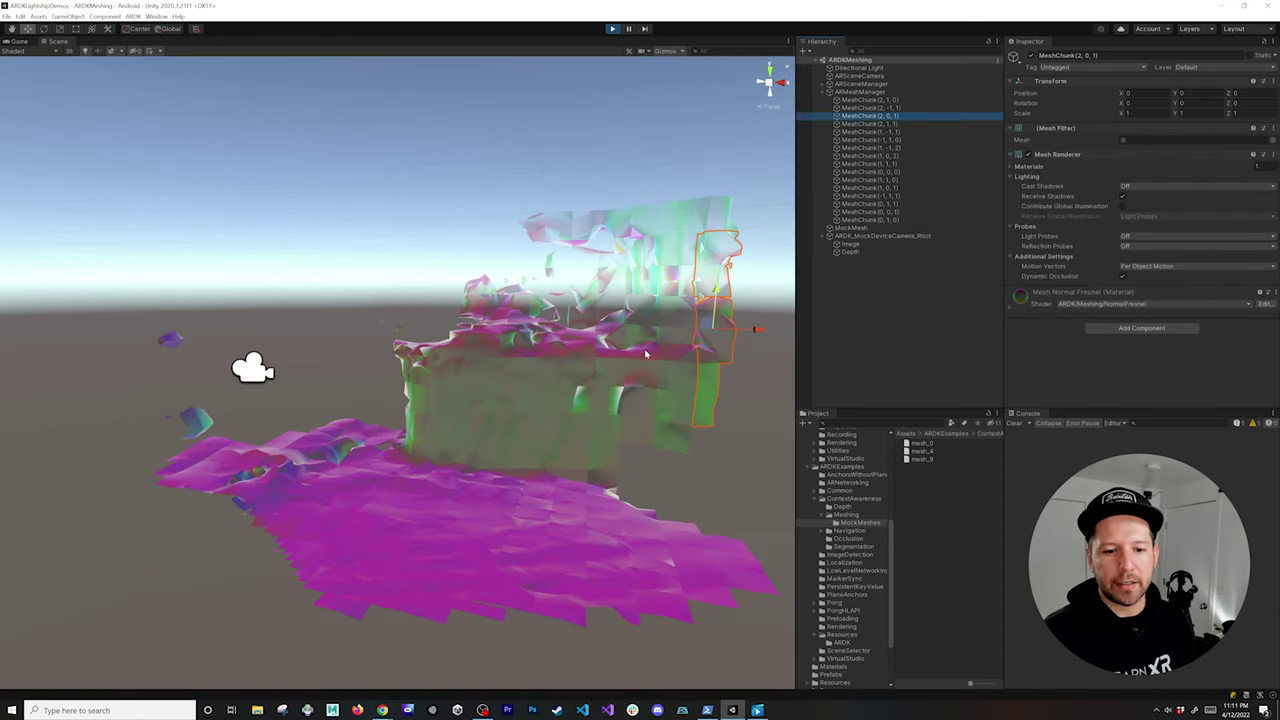
{"action": "left_click", "coordinate": [864, 156]}
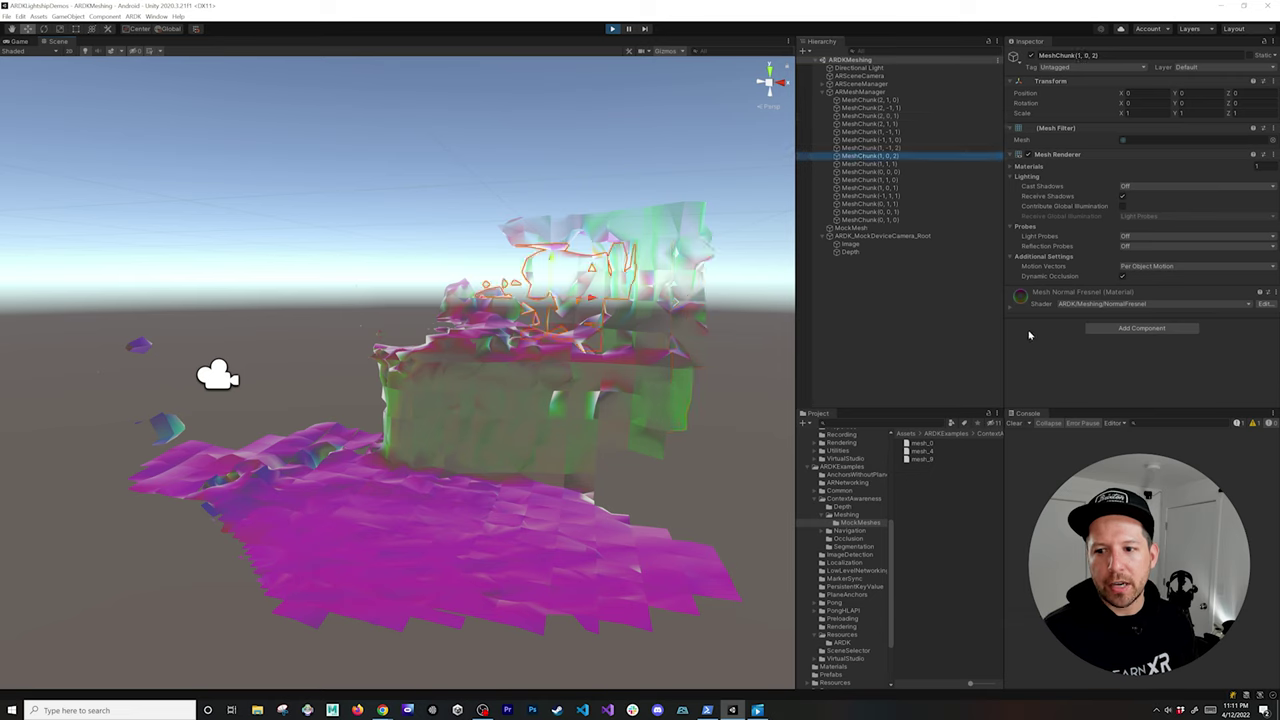
{"action": "left_click_drag", "start_coordinate": [402, 414], "coordinate": [442, 436], "text": "alt"}
{"action": "scroll", "coordinate": [442, 436], "scroll_direction": "up", "scroll_amount": 10}
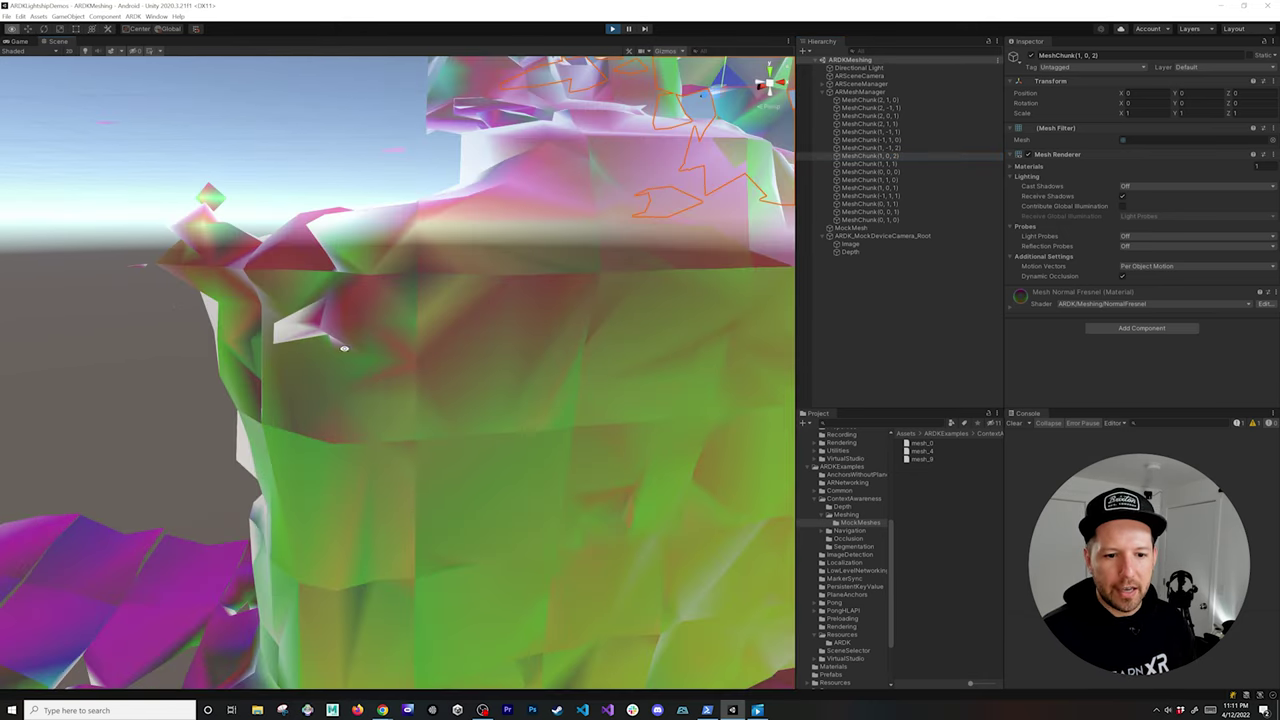
{"action": "left_click_drag", "start_coordinate": [344, 348], "coordinate": [534, 417], "text": "alt"}
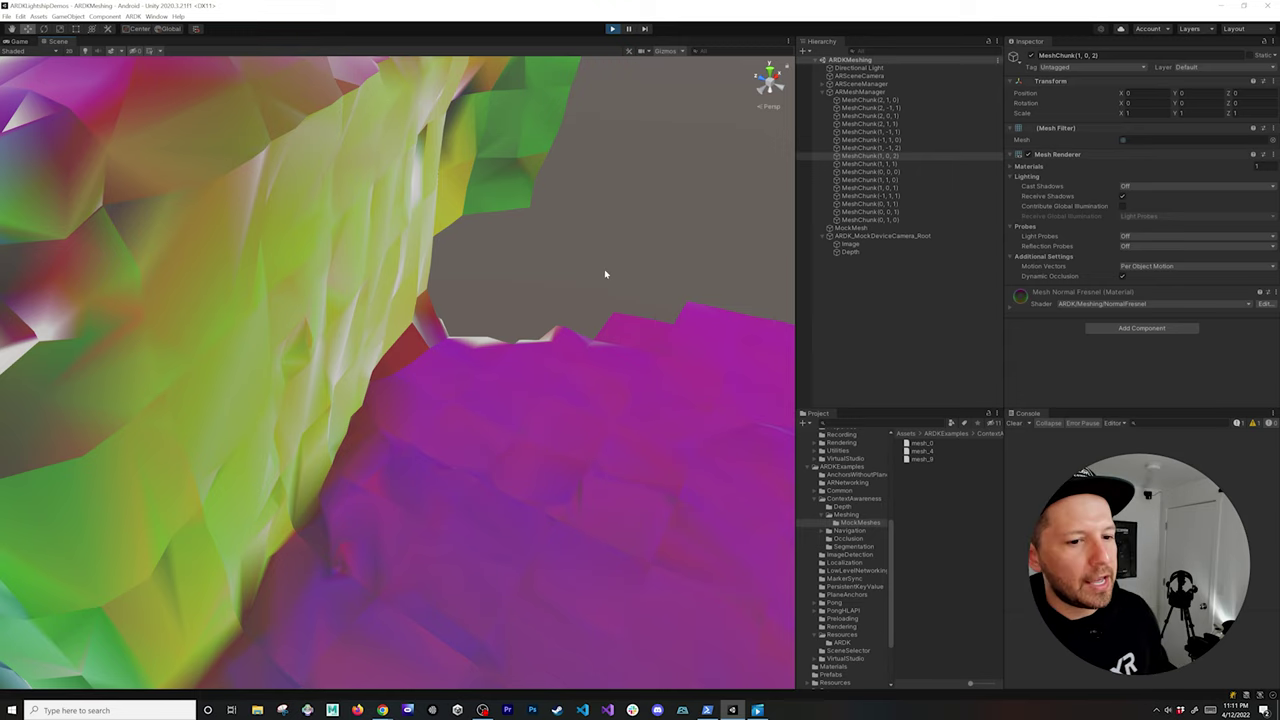
{"action": "left_click", "coordinate": [611, 29]}
Copy the asset path of mesh_4 from the MockMeshes folder
{"action": "left_click", "coordinate": [920, 452]}
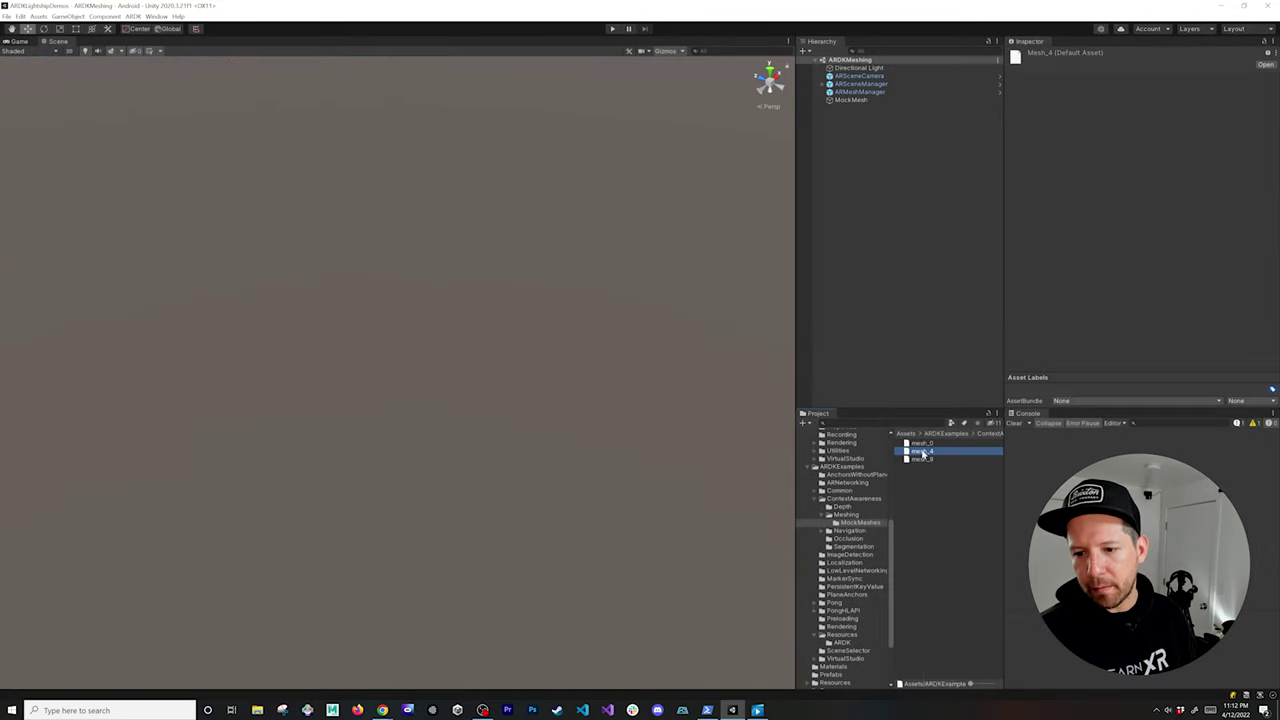
{"action": "right_click", "coordinate": [920, 452]}
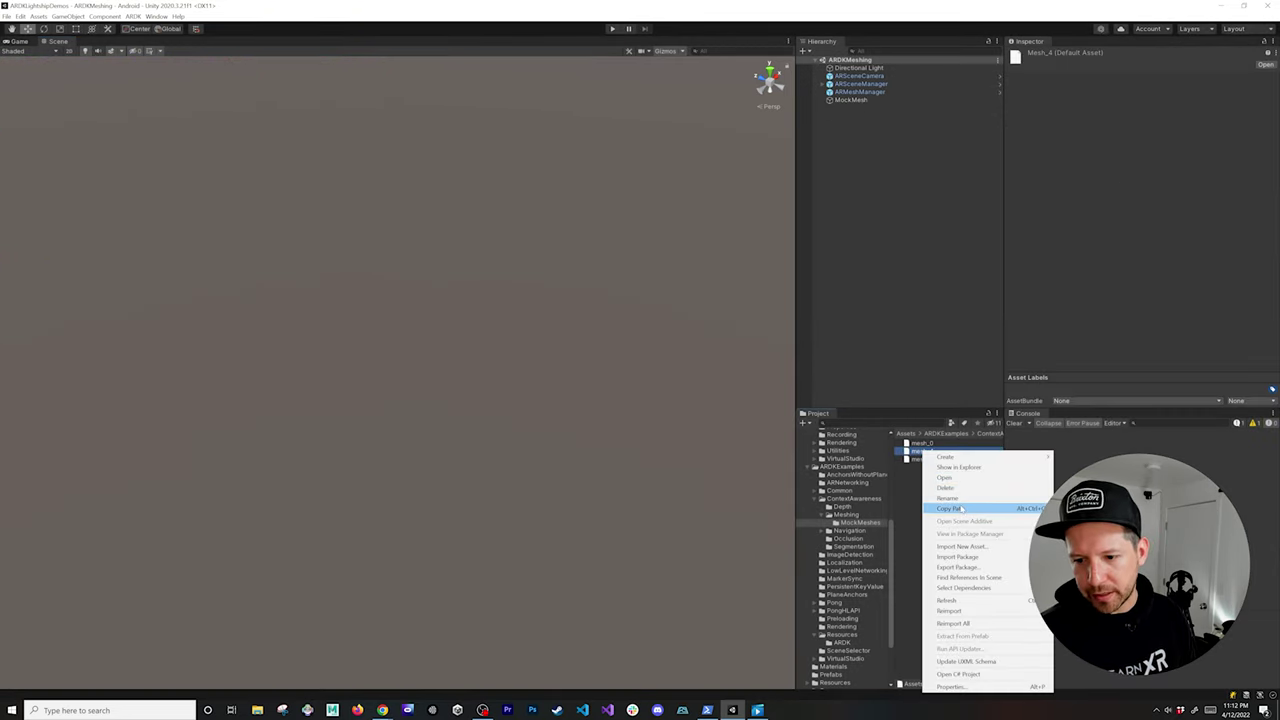
{"action": "left_click", "coordinate": [950, 508]}
Replace MockMesh's Mesh Path with the copied mesh_4 path, check the file name at its end, and confirm it
{"action": "left_click", "coordinate": [862, 108]}
{"action": "left_click", "coordinate": [850, 101]}
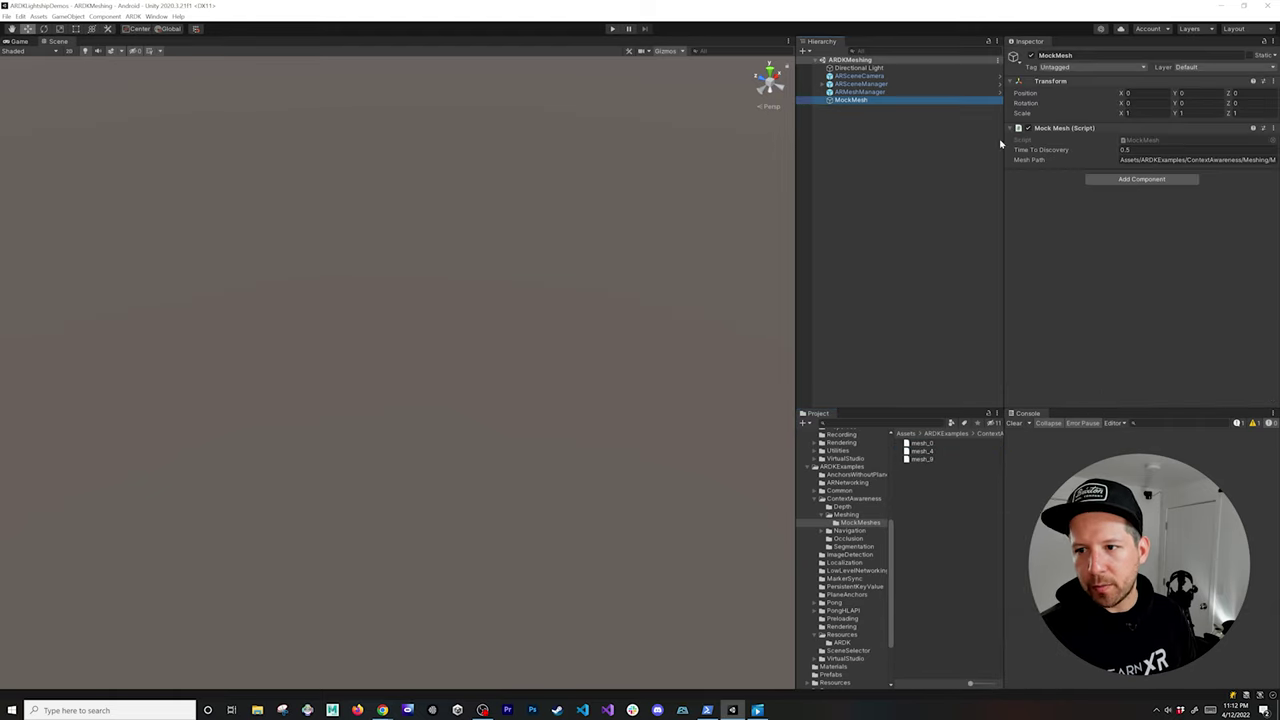
{"action": "left_click", "coordinate": [1130, 160]}
{"action": "right_click", "coordinate": [1137, 161]}
{"action": "left_click", "coordinate": [1153, 186]}
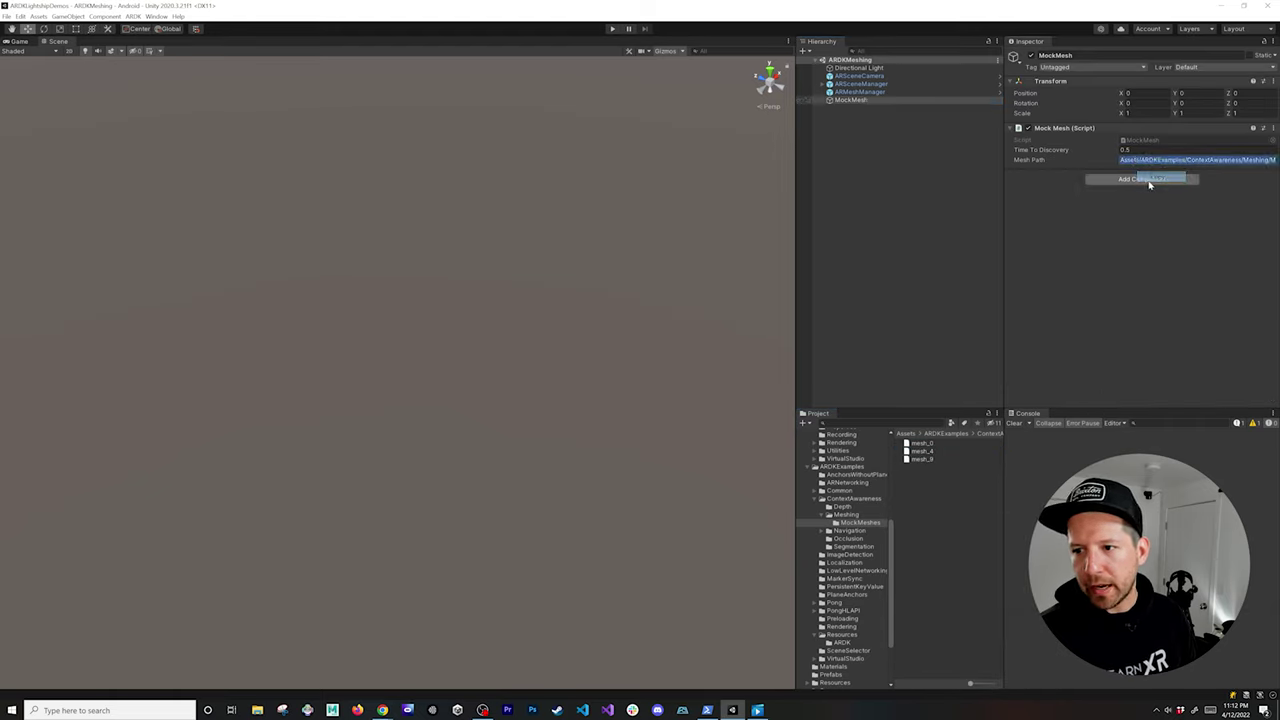
{"action": "left_click", "coordinate": [1155, 162]}
{"action": "key", "text": "End"}
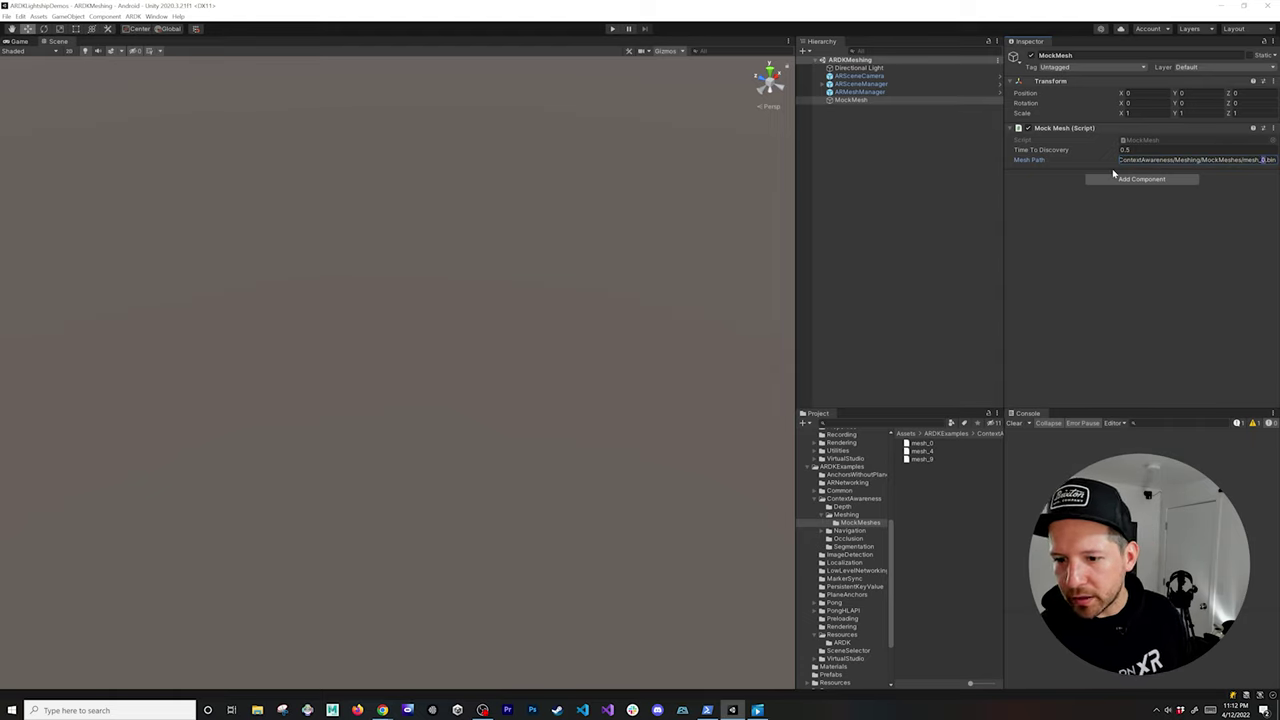
{"action": "key", "text": "Return"}
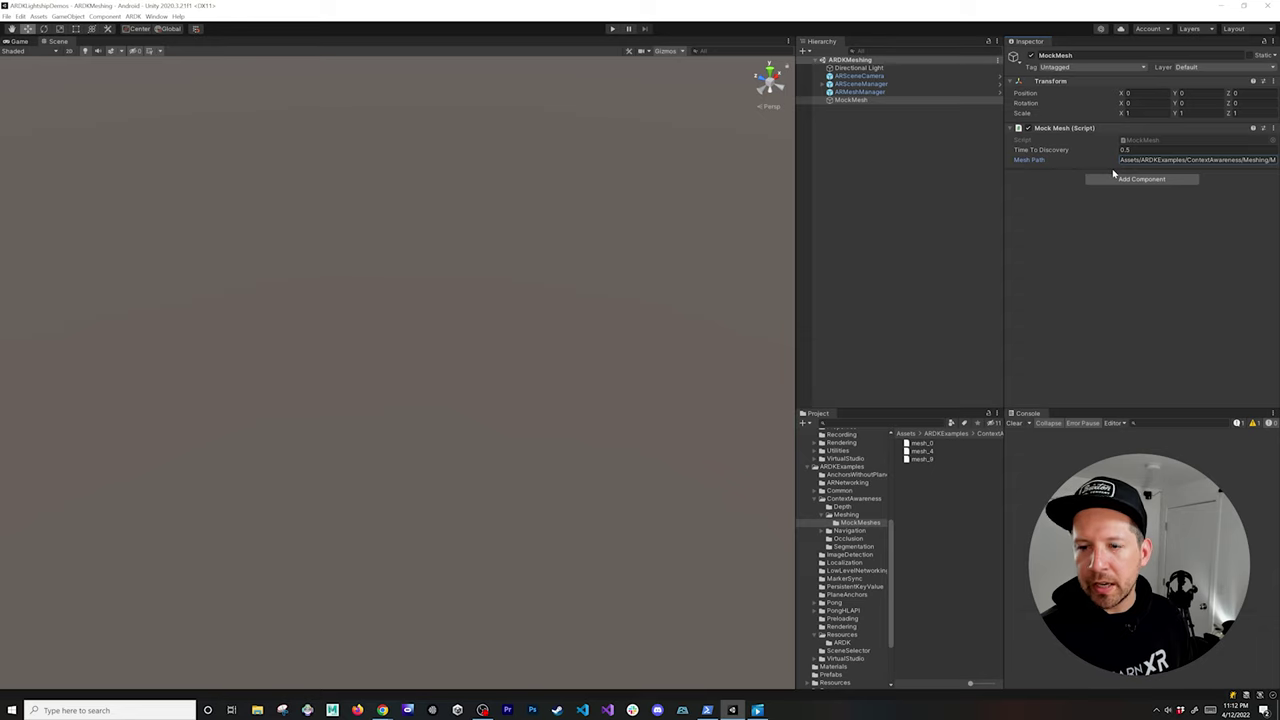
Run the scene with the mesh_4 path, examine the generated mock mesh from several angles in the Scene view, and exit Play mode
{"action": "left_click", "coordinate": [612, 28]}
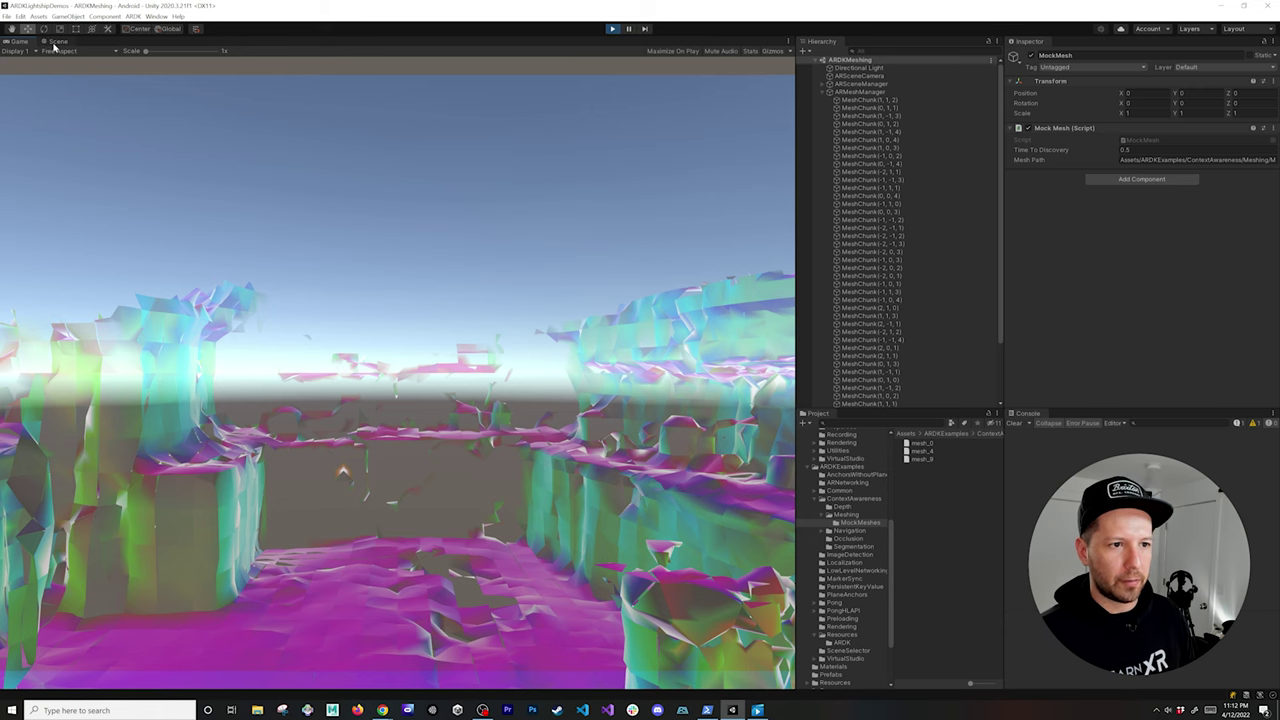
{"action": "left_click", "coordinate": [58, 41]}
{"action": "left_click_drag", "start_coordinate": [410, 300], "coordinate": [470, 260], "text": "alt"}
{"action": "scroll", "coordinate": [510, 243], "scroll_direction": "up", "scroll_amount": 8}
{"action": "left_click_drag", "start_coordinate": [149, 207], "coordinate": [380, 320], "text": "alt"}
{"action": "scroll", "coordinate": [483, 378], "scroll_direction": "down", "scroll_amount": 8}
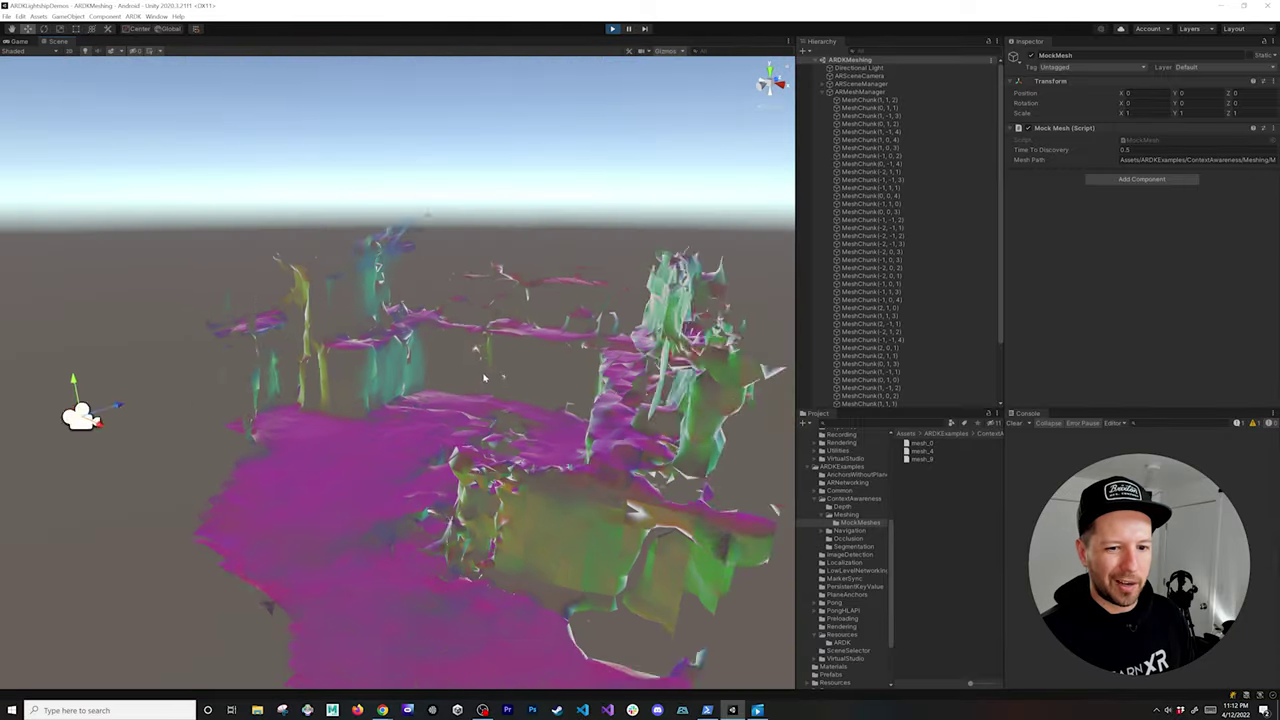
{"action": "scroll", "coordinate": [483, 378], "scroll_direction": "up", "scroll_amount": 5}
{"action": "left_click_drag", "start_coordinate": [483, 378], "coordinate": [547, 393], "text": "alt"}
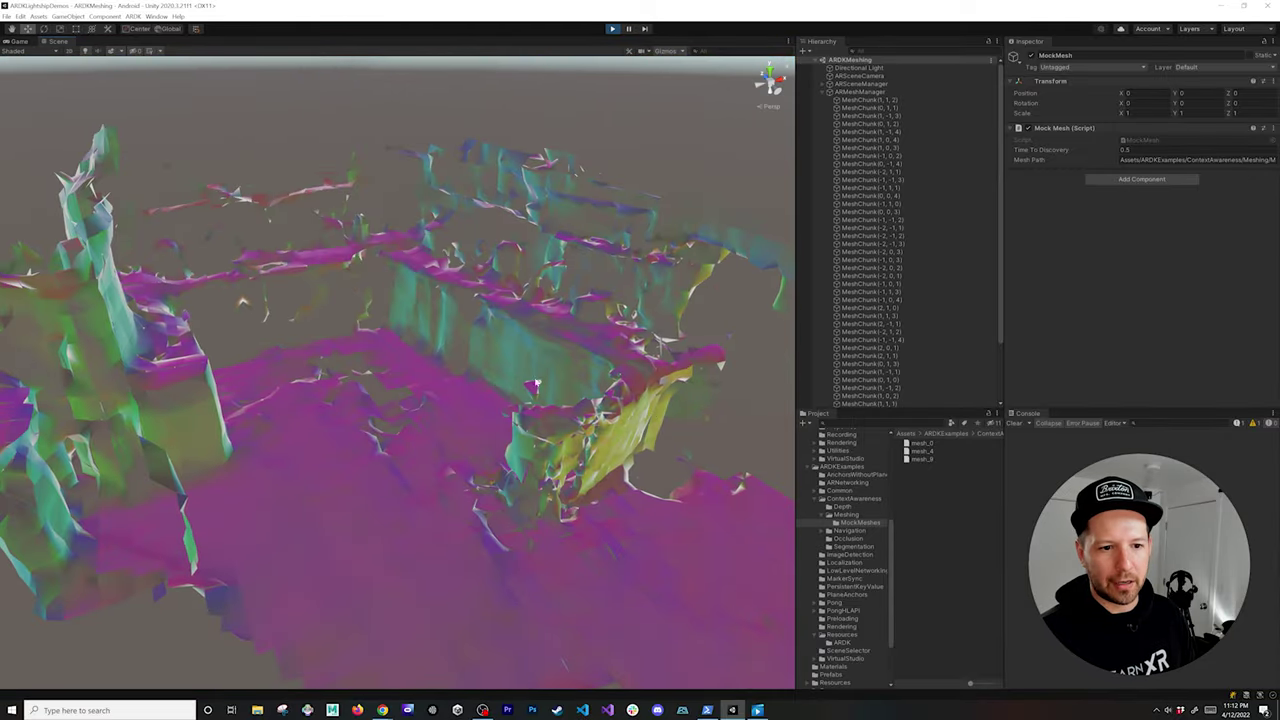
{"action": "scroll", "coordinate": [440, 397], "scroll_direction": "up", "scroll_amount": 4}
{"action": "left_click_drag", "start_coordinate": [440, 397], "coordinate": [600, 399], "text": "alt"}
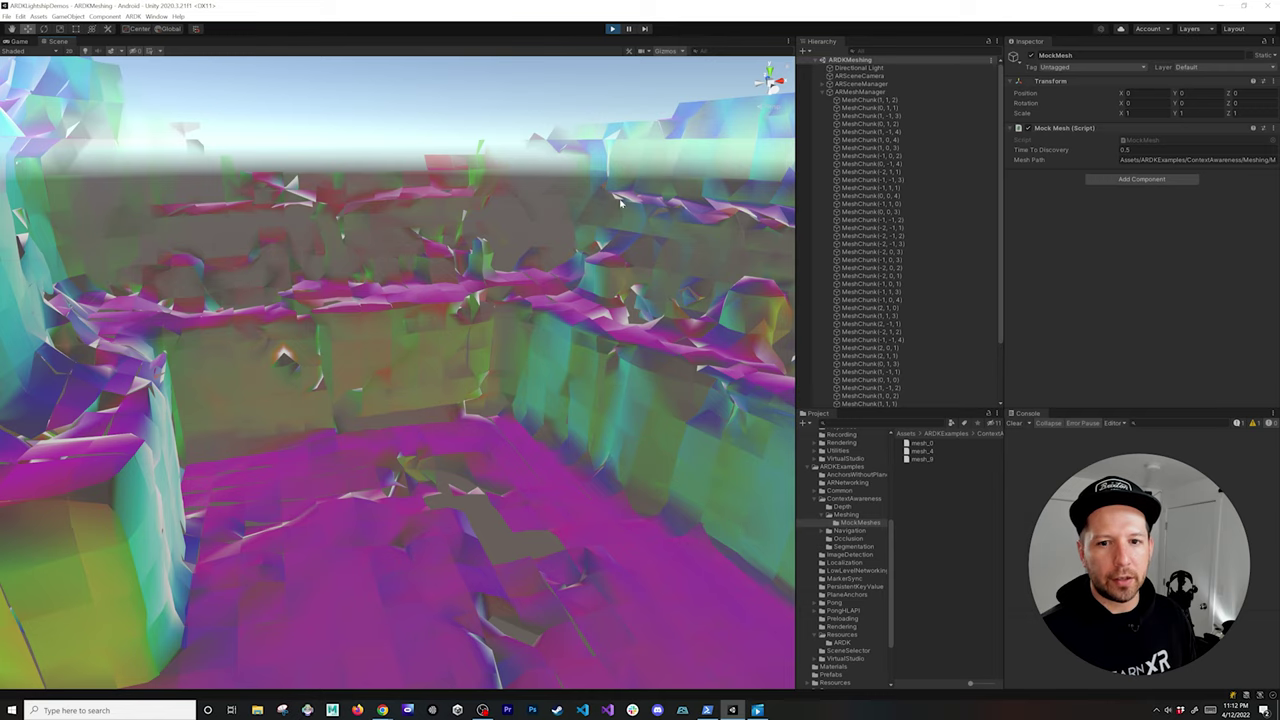
{"action": "left_click", "coordinate": [612, 29]}
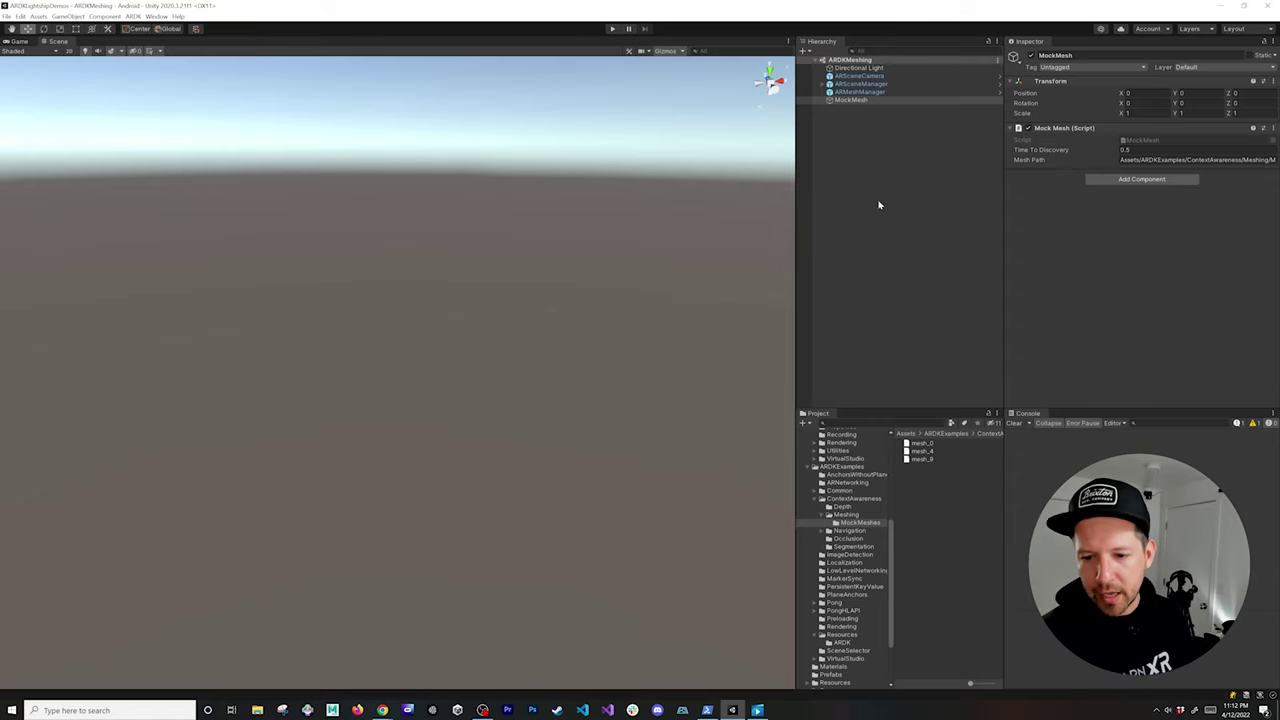
Collapse the Extensions and ARDKExamples folders and open the Prefabs folder under ThirdParty/Balls
{"action": "scroll", "coordinate": [860, 530], "scroll_direction": "up", "scroll_amount": 6}
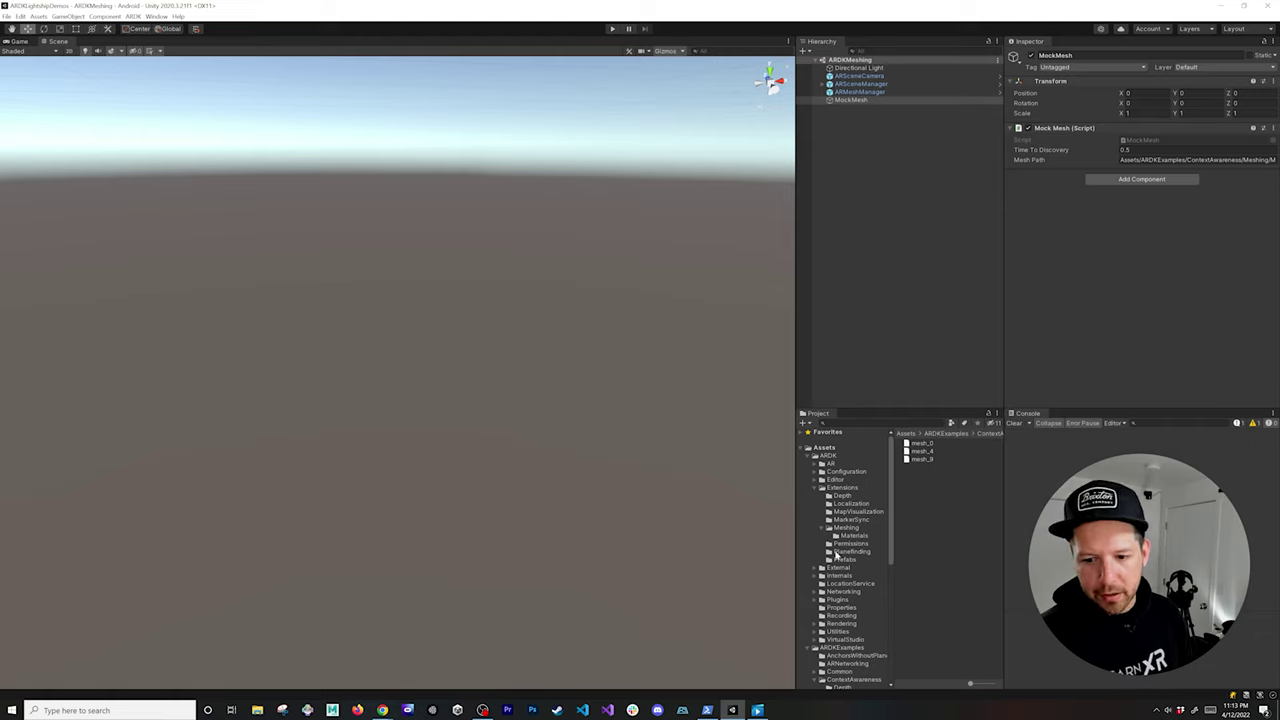
{"action": "left_click", "coordinate": [816, 489]}
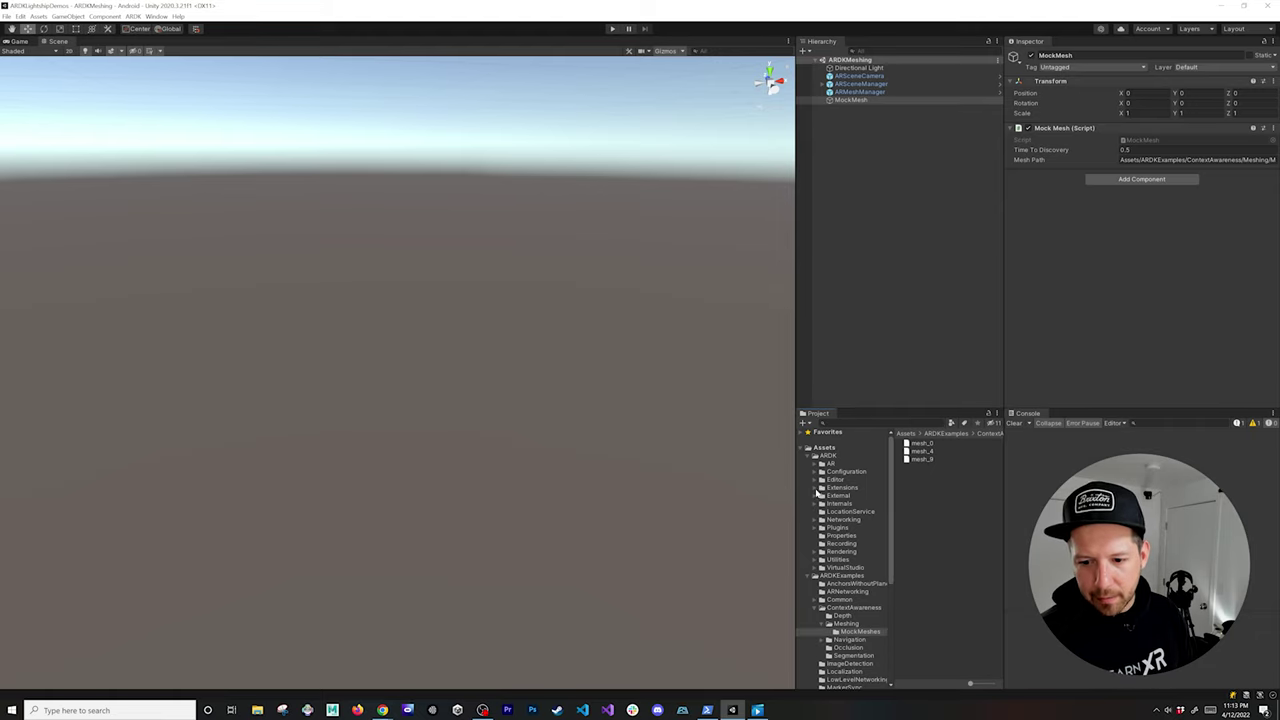
{"action": "left_click", "coordinate": [814, 577]}
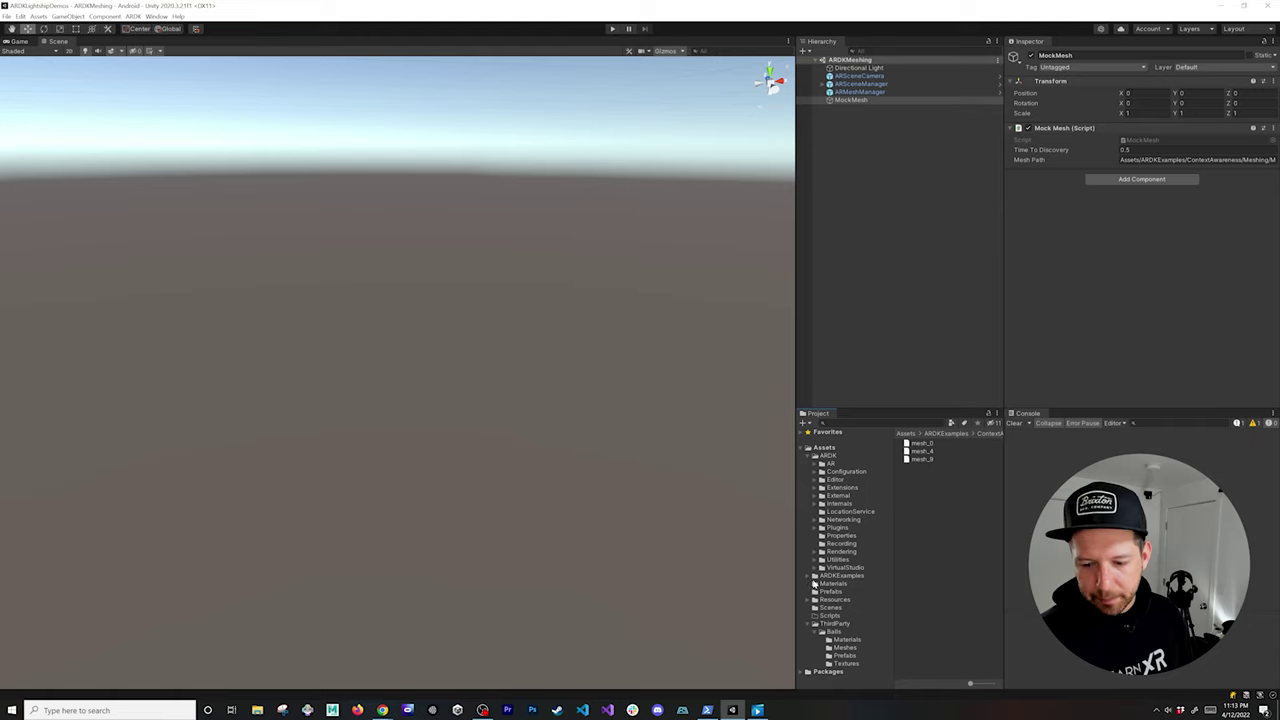
{"action": "left_click", "coordinate": [848, 656]}
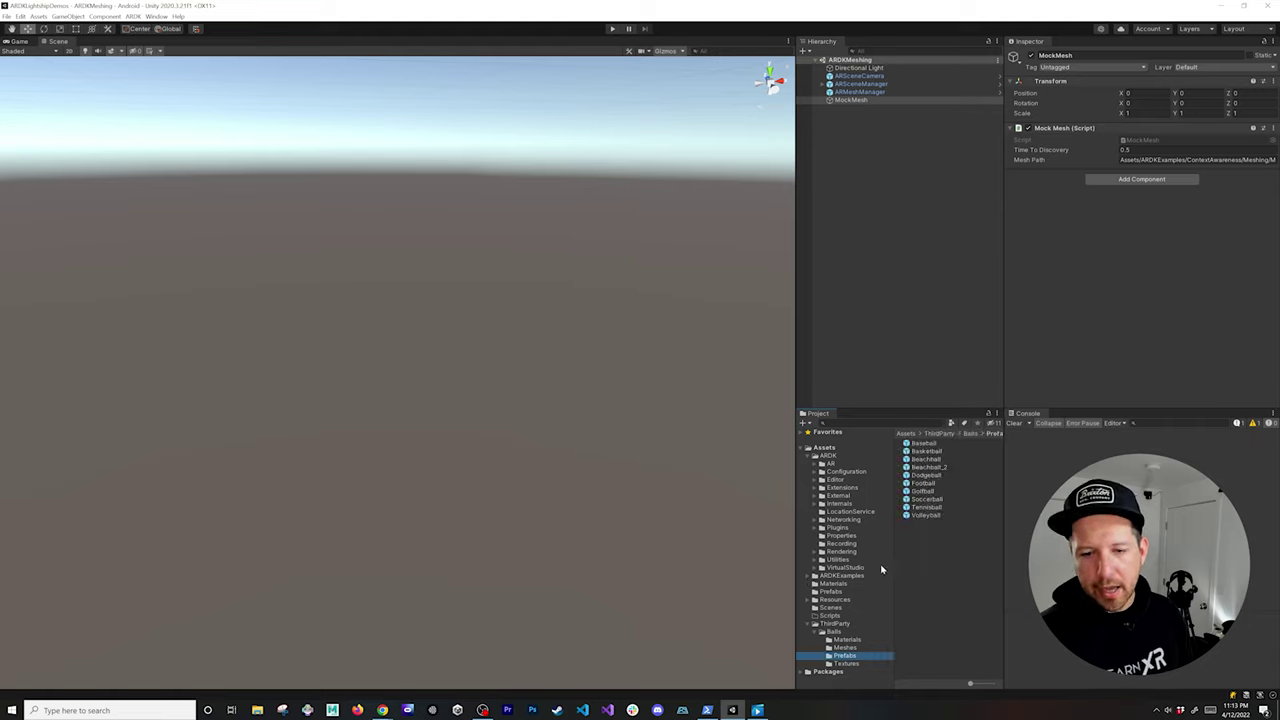
Open the Baseball and Beachball prefabs and inspect the ball models up close
{"action": "double_click", "coordinate": [924, 443]}
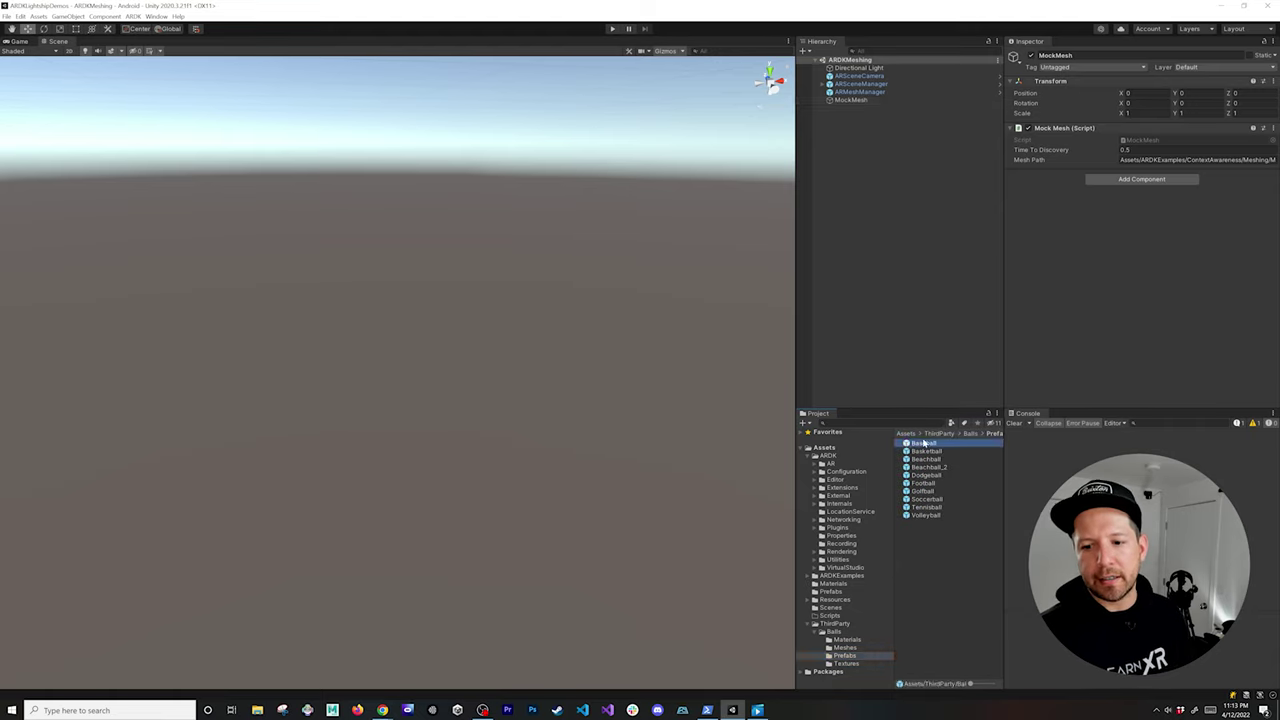
{"action": "scroll", "coordinate": [645, 408], "scroll_direction": "down", "scroll_amount": 3}
{"action": "left_click_drag", "start_coordinate": [645, 408], "coordinate": [935, 470], "text": "alt"}
{"action": "double_click", "coordinate": [928, 459]}
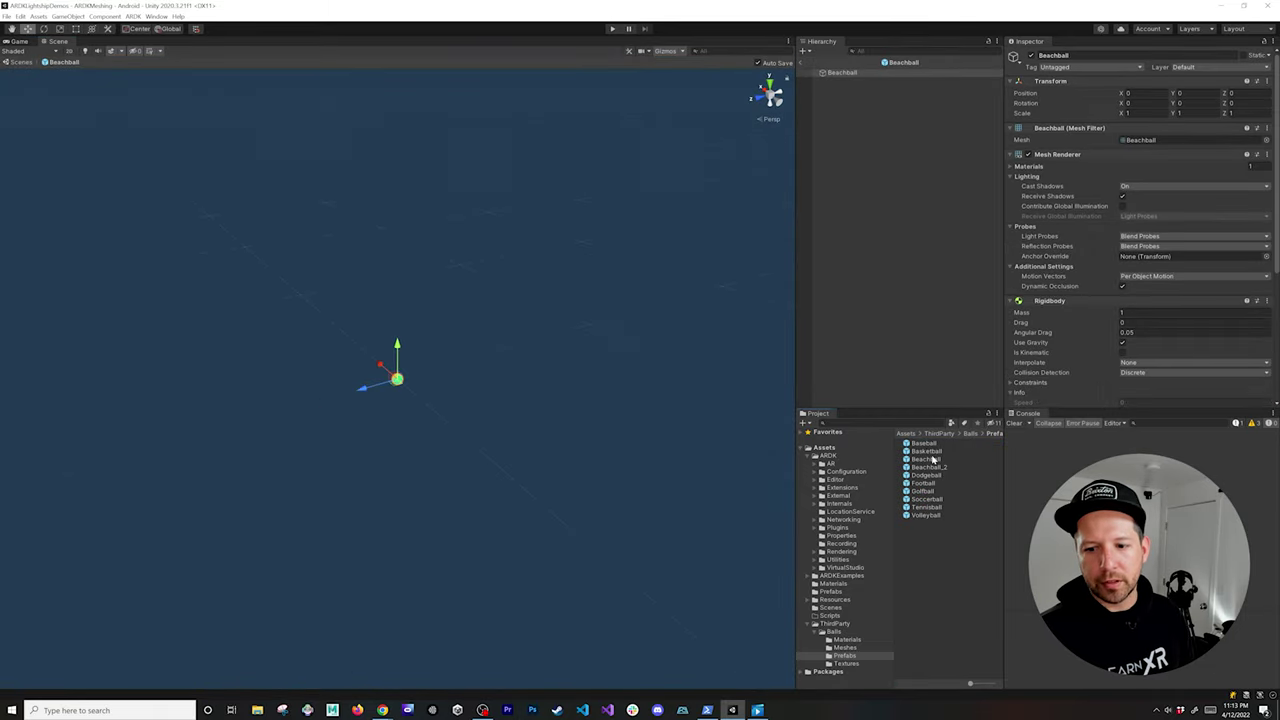
{"action": "left_click_drag", "start_coordinate": [605, 384], "coordinate": [690, 402], "text": "alt"}
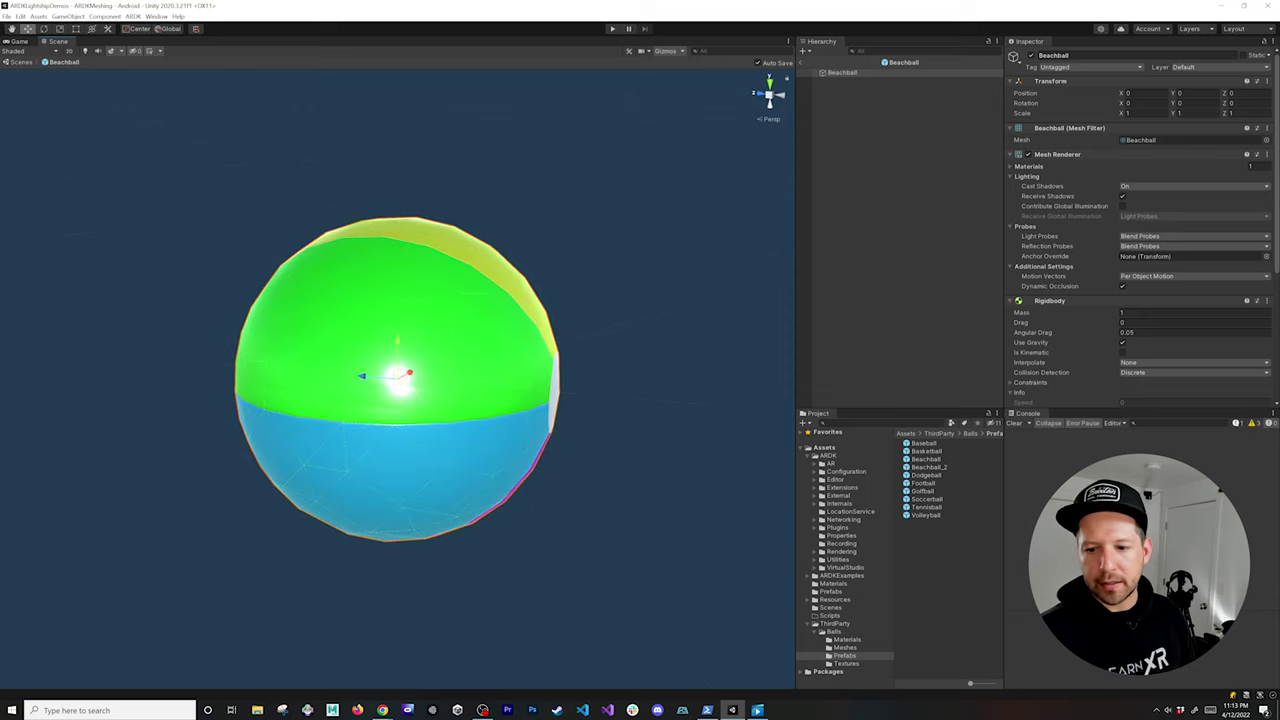
Open the Football prefab and examine its model along with its Rigidbody and Mesh Collider components
{"action": "double_click", "coordinate": [940, 485]}
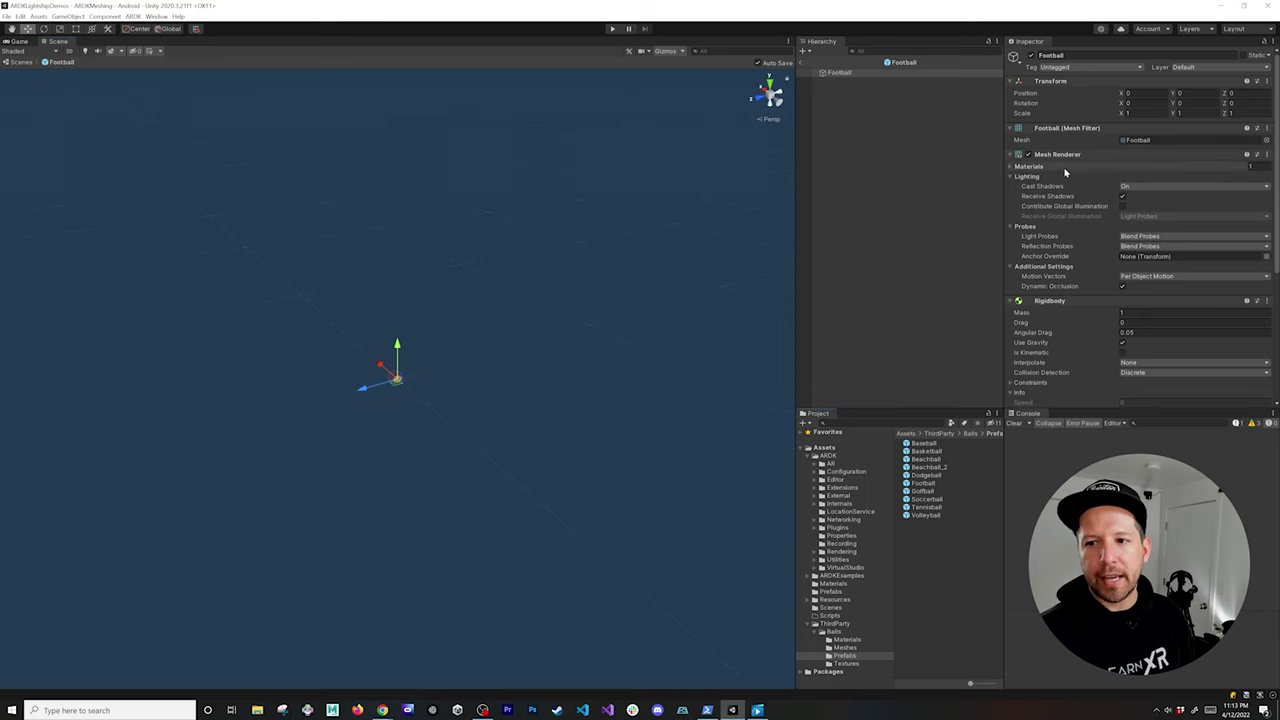
{"action": "scroll", "coordinate": [1060, 284], "scroll_direction": "down", "scroll_amount": 3}
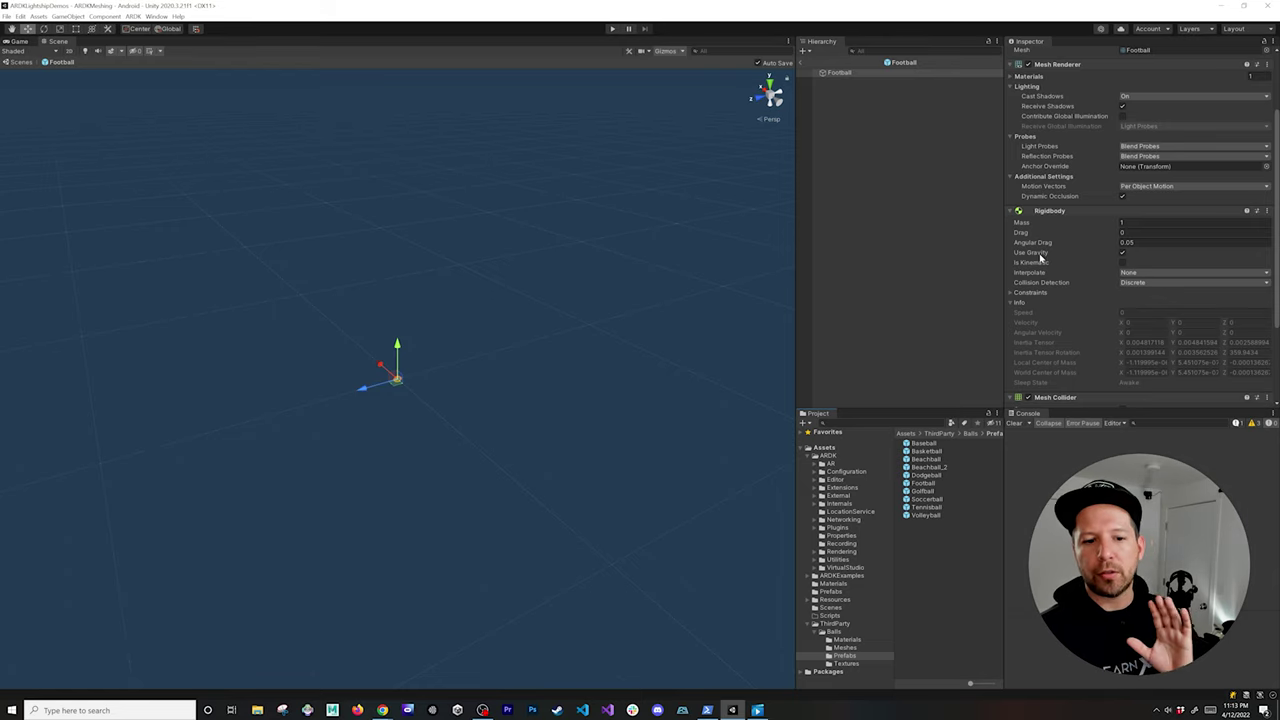
{"action": "left_click", "coordinate": [846, 72]}
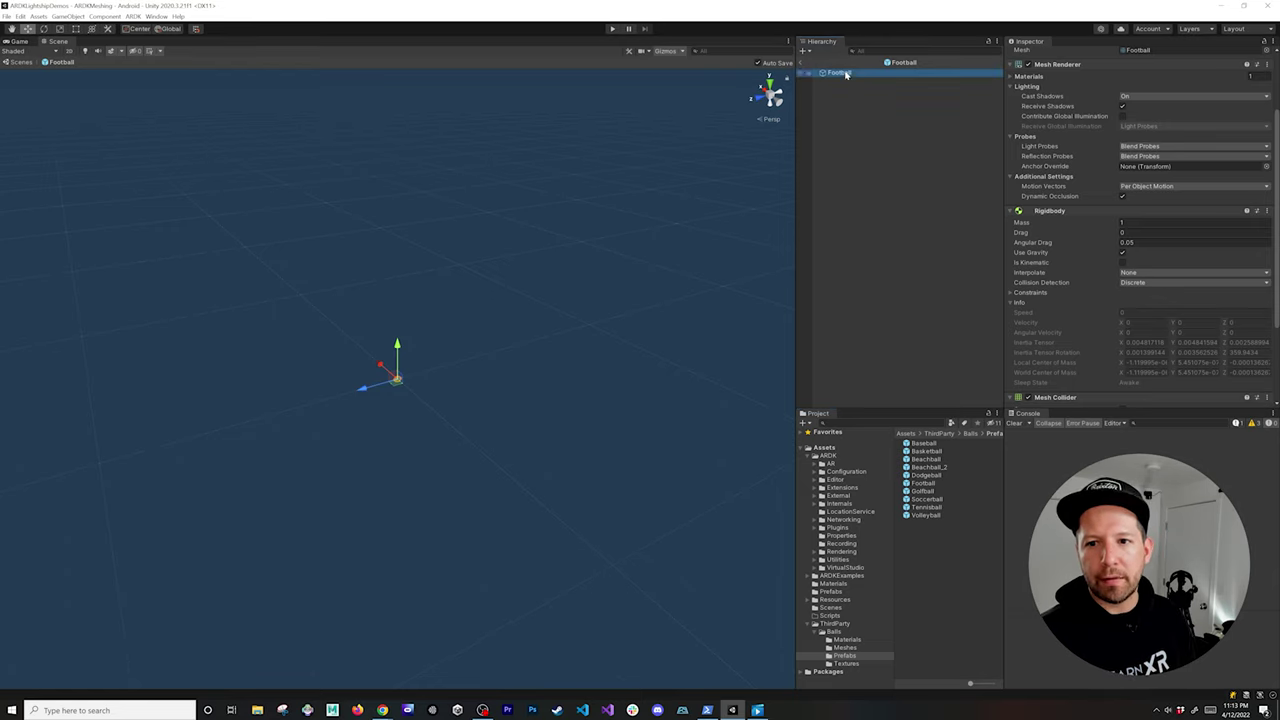
{"action": "left_click_drag", "start_coordinate": [483, 337], "coordinate": [654, 266], "text": "alt"}
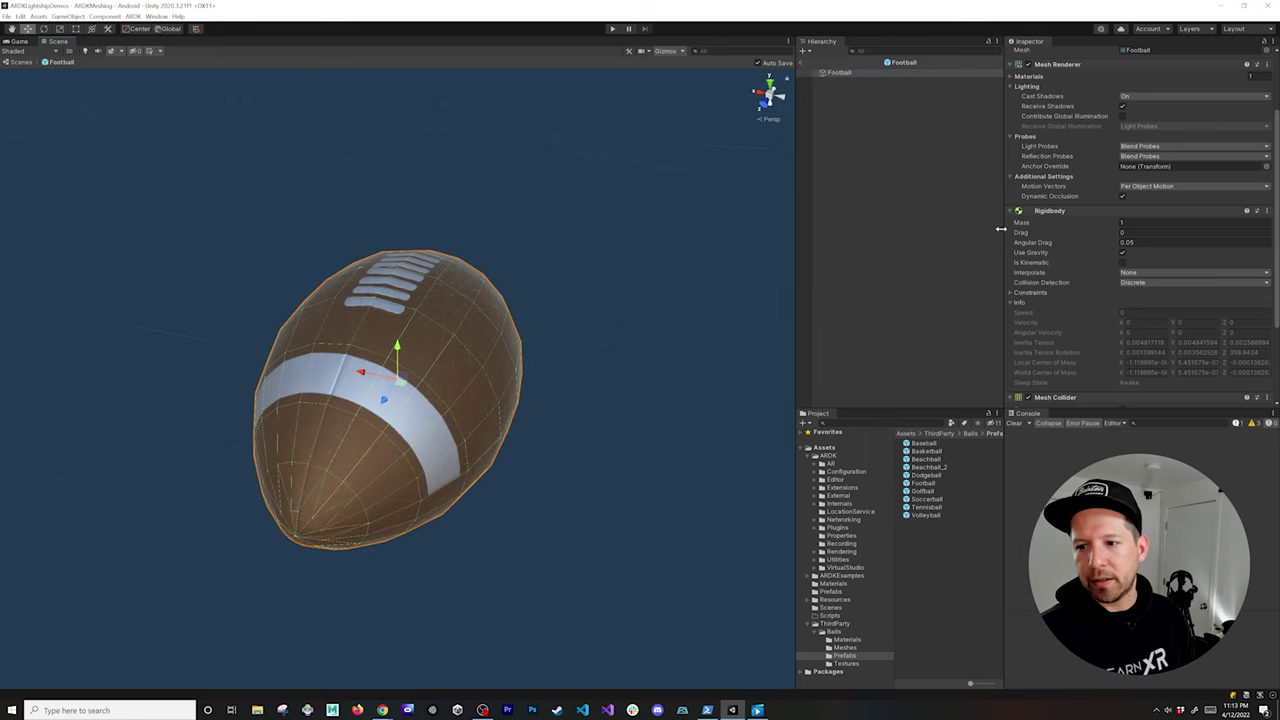
{"action": "scroll", "coordinate": [1065, 284], "scroll_direction": "down", "scroll_amount": 3}
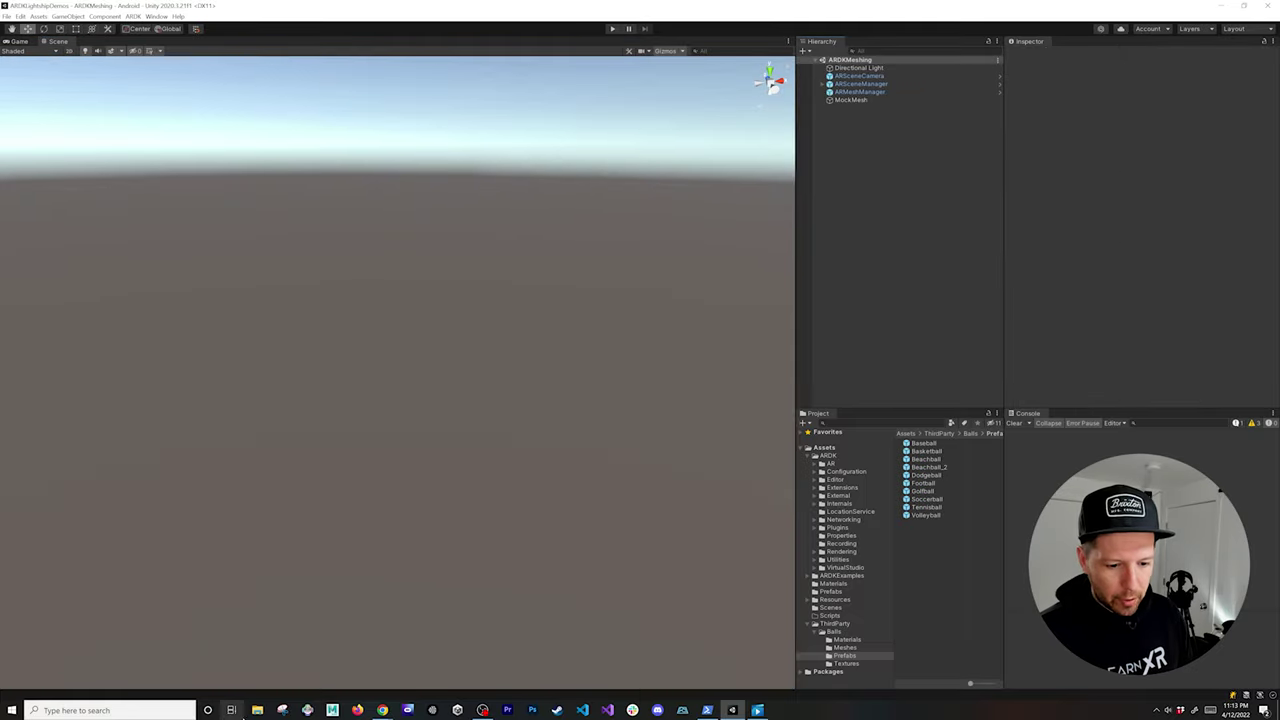
Switch to the media player, watch the recorded demo of balls thrown onto the AR mesh, and close it
{"action": "left_click", "coordinate": [757, 710]}
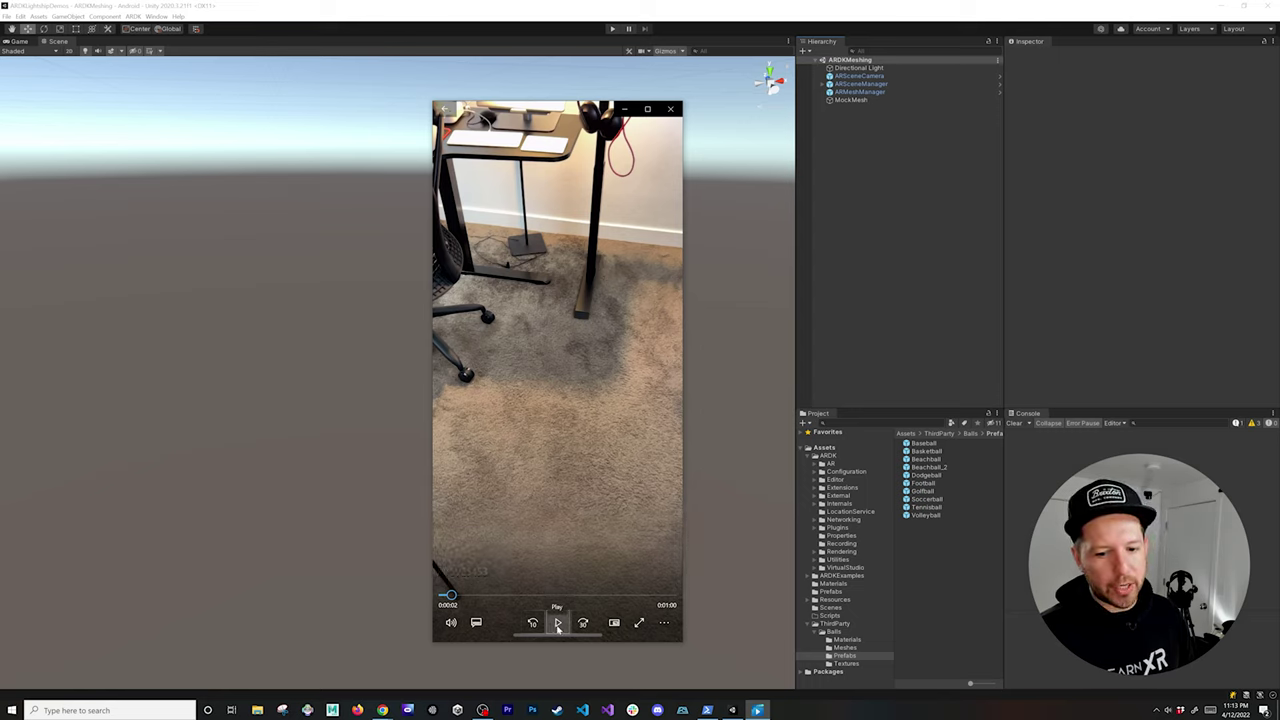
{"action": "left_click", "coordinate": [558, 624]}
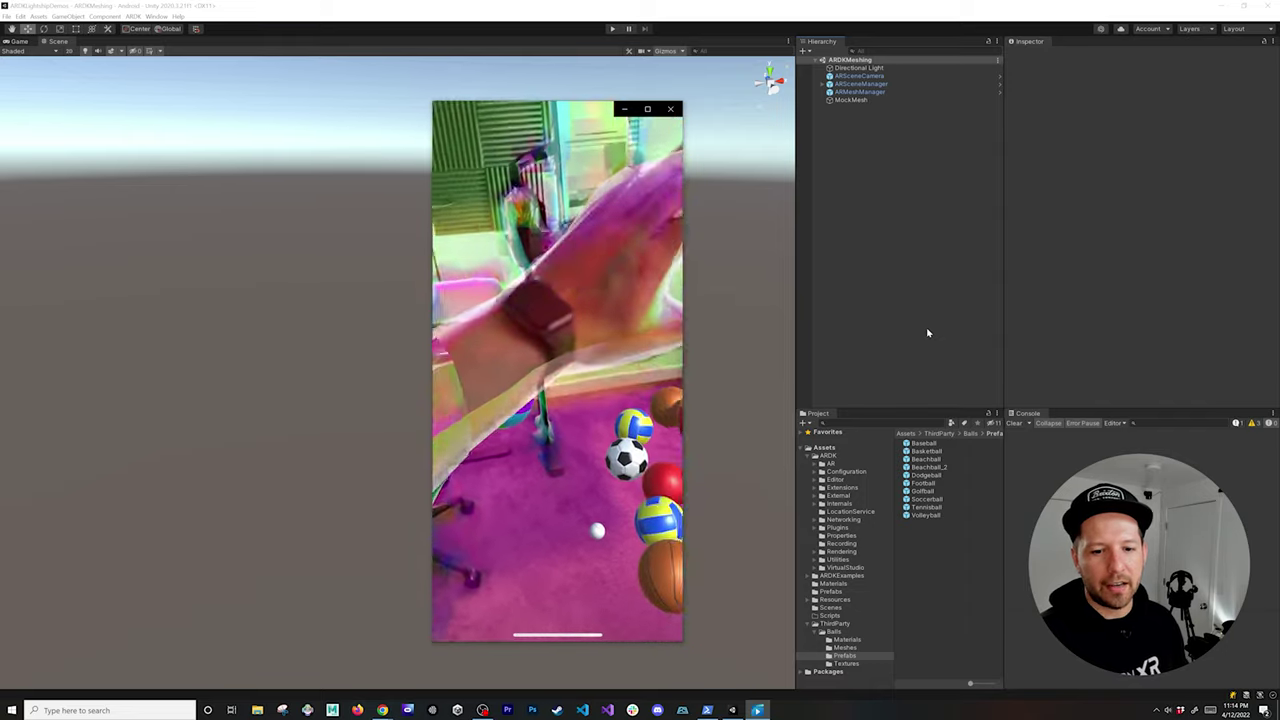
{"action": "mouse_move", "coordinate": [614, 622]}
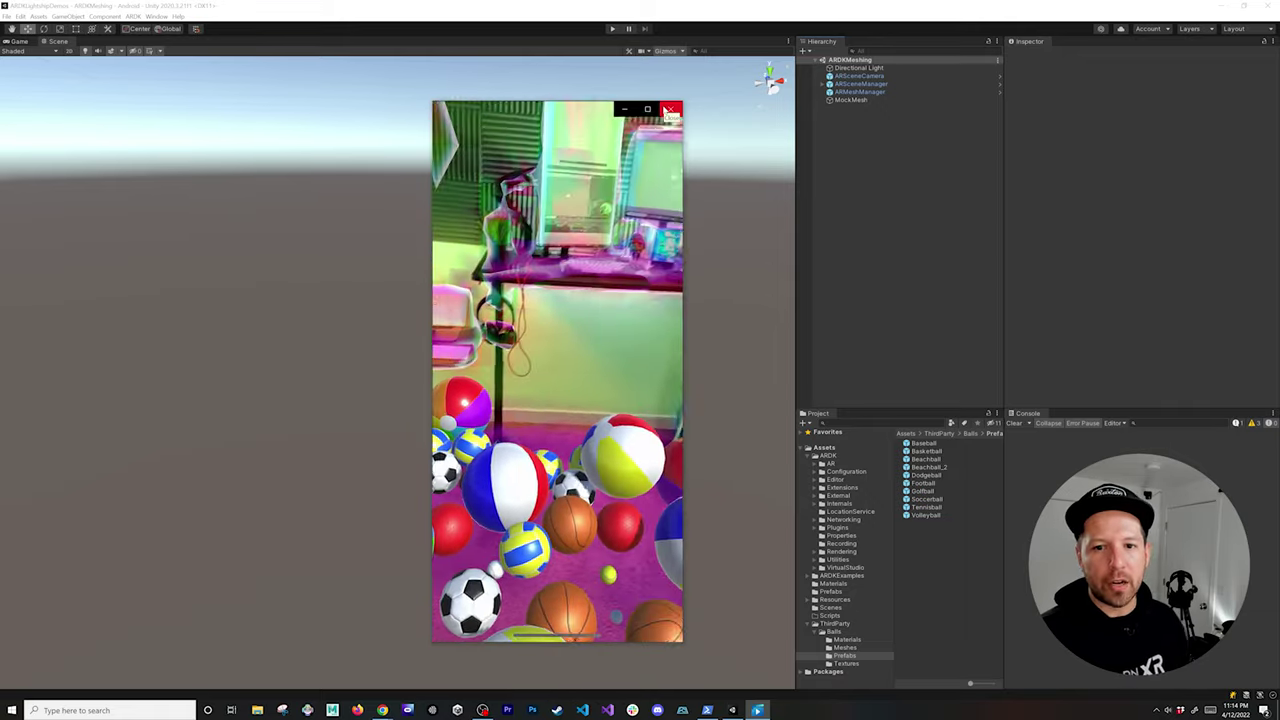
{"action": "left_click", "coordinate": [669, 110]}
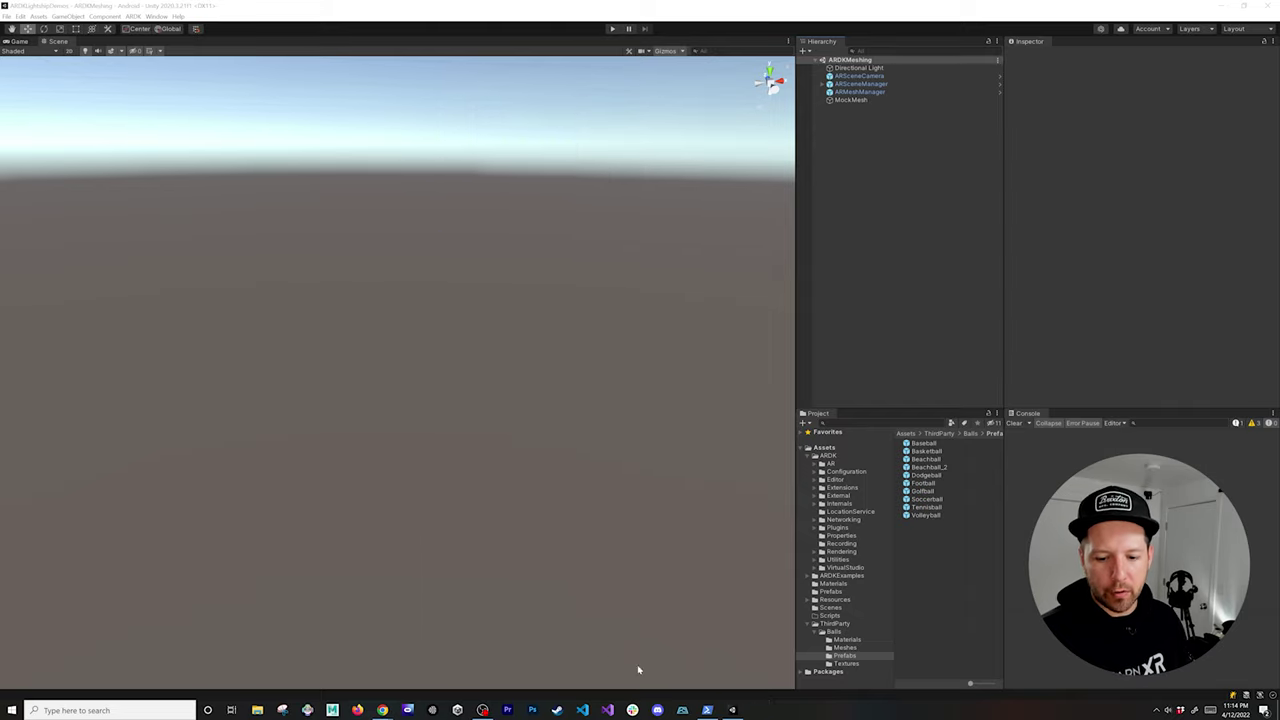
Switch to Windows PowerShell, rerun scrcpy.exe to view the meshing app on the mirrored Pixel 4, and close the mirror window
{"action": "left_click", "coordinate": [707, 710]}
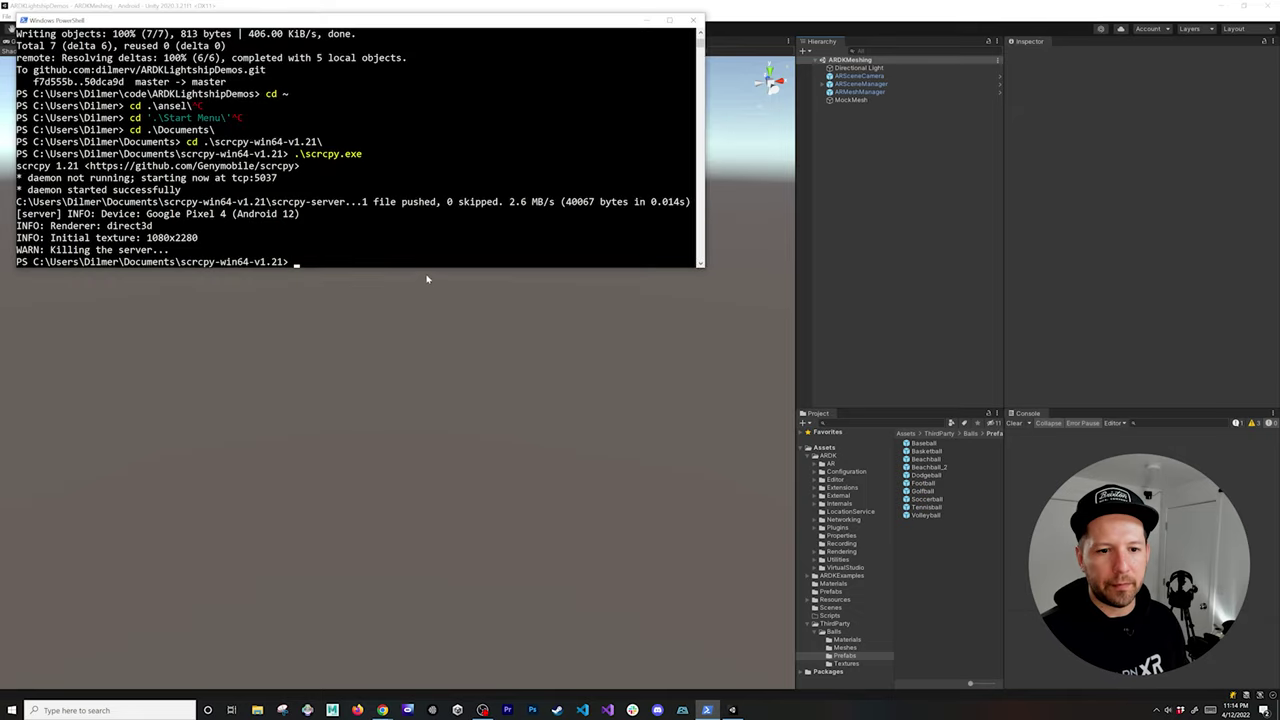
{"action": "left_click_drag", "start_coordinate": [435, 27], "coordinate": [451, 82]}
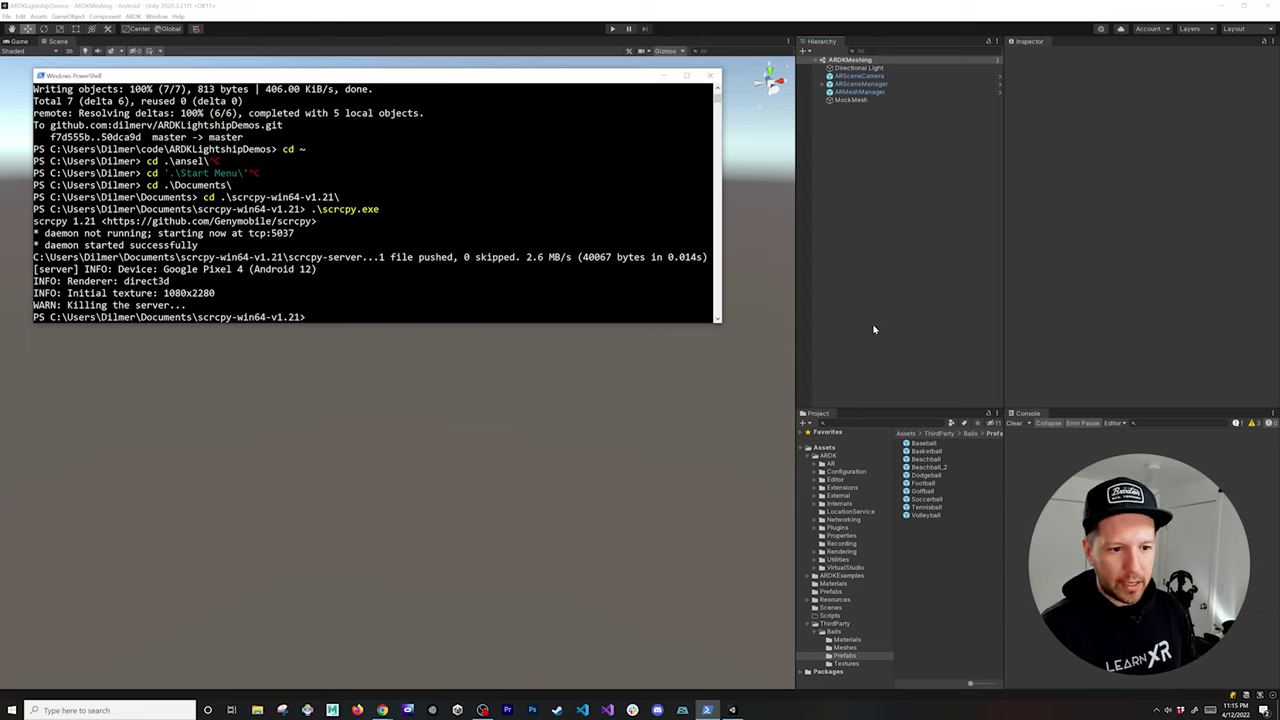
{"action": "left_click", "coordinate": [296, 269]}
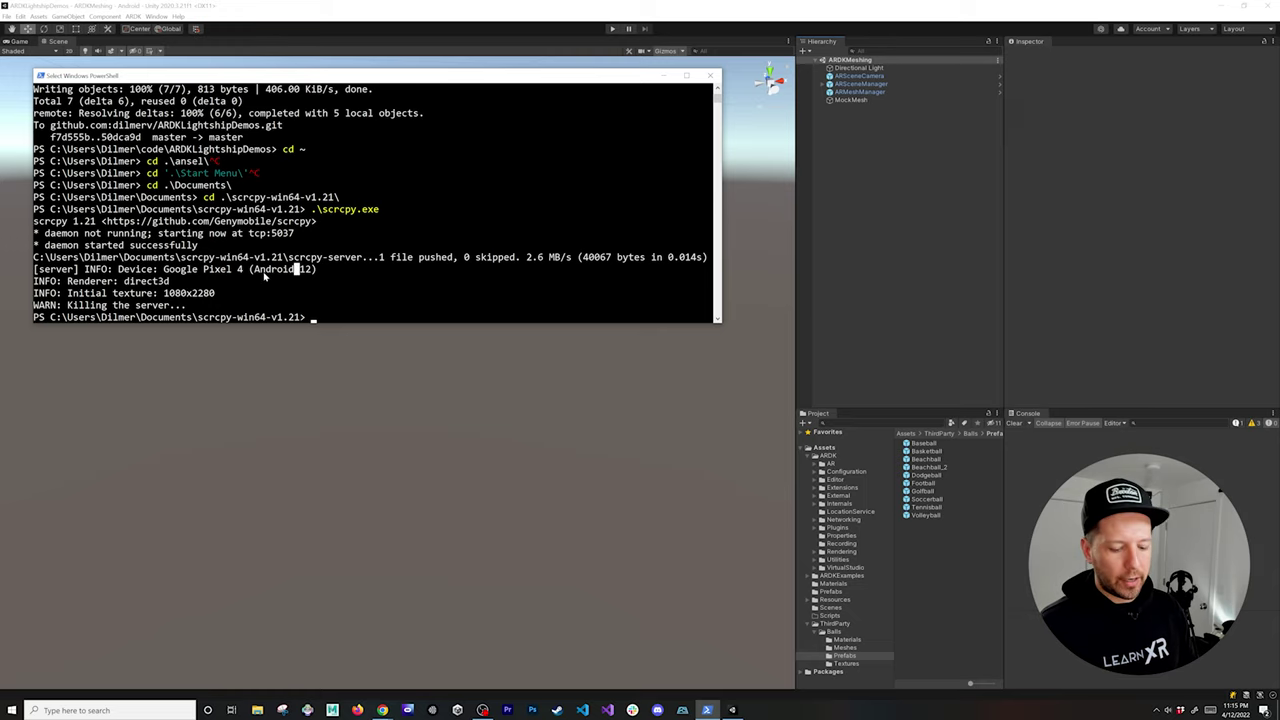
{"action": "key", "text": "Up"}
{"action": "key", "text": "Return"}
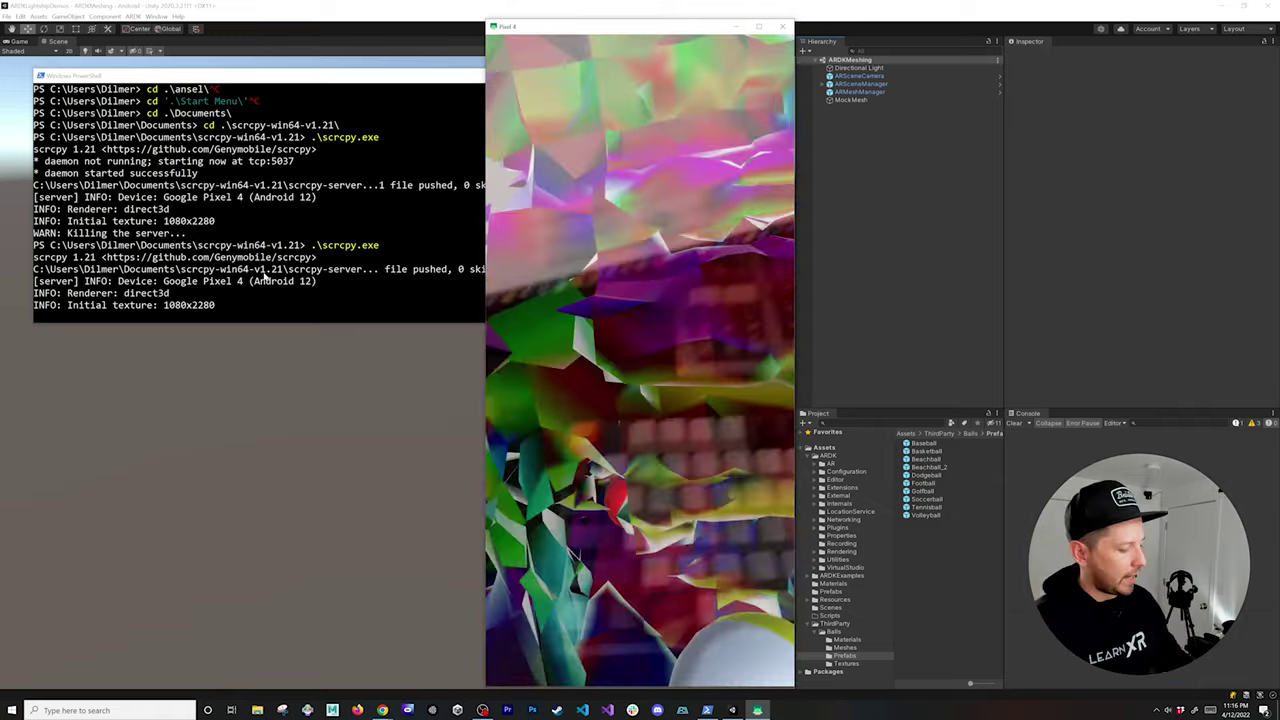
{"action": "left_click", "coordinate": [781, 26]}
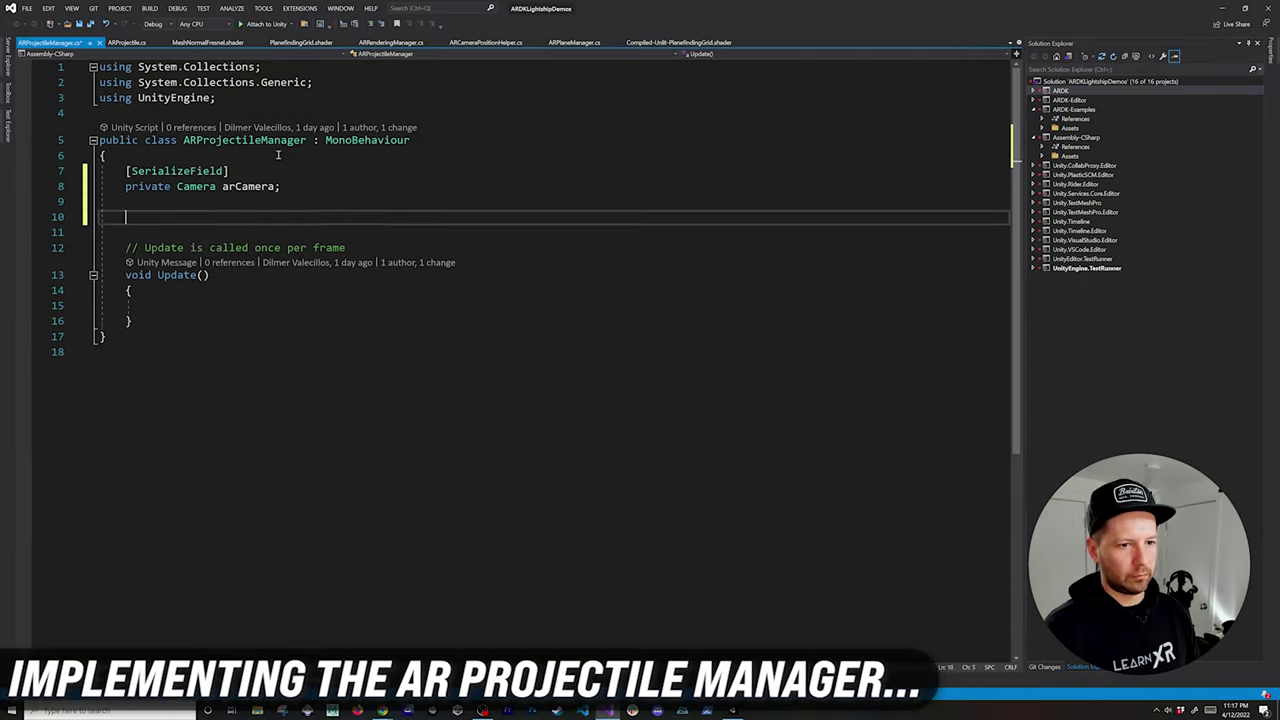
In ARProjectileManager.cs, add serialized private fields for a GameObject array projectilesPrefabs and a float force of 200.0f below arCamera
{"action": "type", "text": "[SerializeField]"}
{"action": "key", "text": "Return"}
{"action": "type", "text": "private GameObject[] projectilesPrefabs;"}
{"action": "key", "text": "Return"}
{"action": "key", "text": "Return"}
{"action": "type", "text": "[SerializeField]"}
{"action": "key", "text": "Return"}
{"action": "type", "text": "private float force = 200.0f;"}
In Update(), return when PlatformAgnosticInput.touchCount <= 0 and store PlatformAgnosticInput.GetTouch(0) in a touch variable
{"action": "key", "text": "Down"}
{"action": "key", "text": "Down"}
{"action": "key", "text": "Down"}
{"action": "key", "text": "Down"}
{"action": "key", "text": "Down"}
{"action": "type", "text": "if (PlatformAgnosticInput.touchCount <= 0) return;"}
{"action": "key", "text": "Return"}
{"action": "key", "text": "Return"}
{"action": "type", "text": "var touch = PlatformAgnosticInput.GetTouch(0);"}
Add an if block in Update() that calls LaunchRandomProjectile() when touch.phase equals TouchPhase.Began
{"action": "key", "text": "Return"}
{"action": "key", "text": "Return"}
{"action": "type", "text": "if (touch.phase == TouchPhase.Began) {"}
{"action": "key", "text": "Return"}
{"action": "type", "text": "LaunchRando"}
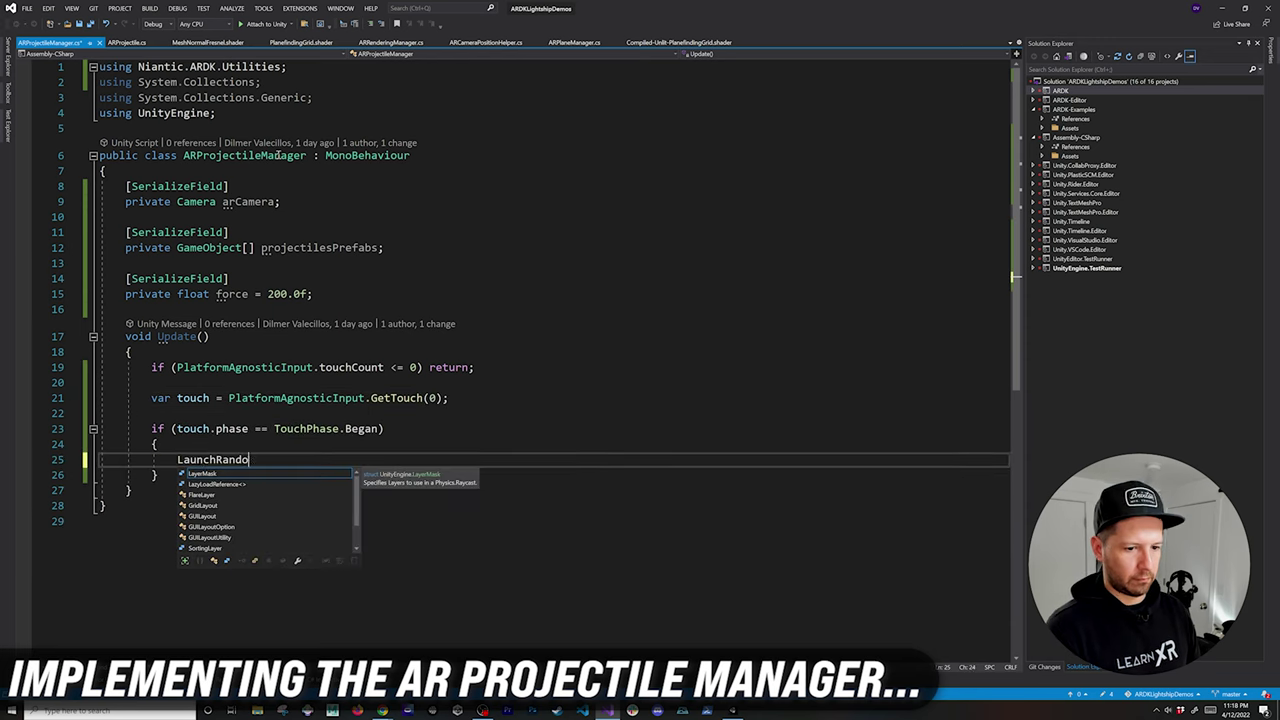
{"action": "type", "text": "mProjectile();"}
Write a LaunchRandomProjectile() method that picks a random projectilesPrefabs entry and instantiates it at arCamera.transform.position with Quaternion.identity
{"action": "key", "text": "Down"}
{"action": "key", "text": "Down"}
{"action": "key", "text": "End"}
{"action": "key", "text": "Return"}
{"action": "key", "text": "Return"}
{"action": "type", "text": "void LaunchRandomProjectile() {     var prefab = projectilesPrefabs[Random.Range(0, projectilesPrefabs.Length)];"}
{"action": "key", "text": "Return"}
{"action": "type", "text": "var projectile = Instantiate(prefab, arCamera.transform.position, Quaternion.identity);"}
{"action": "key", "text": "Return"}
Get the projectile's Rigidbody as projectileRigidBody and call AddForce on it with arCamera.transform.forward * force
{"action": "key", "text": "Return"}
{"action": "type", "text": "var projectileRigidBody = projectile.GetComponent<Rigidbody>();"}
{"action": "key", "text": "Return"}
{"action": "type", "text": "projectileRigidBody.AddForce(arCamera.tr"}
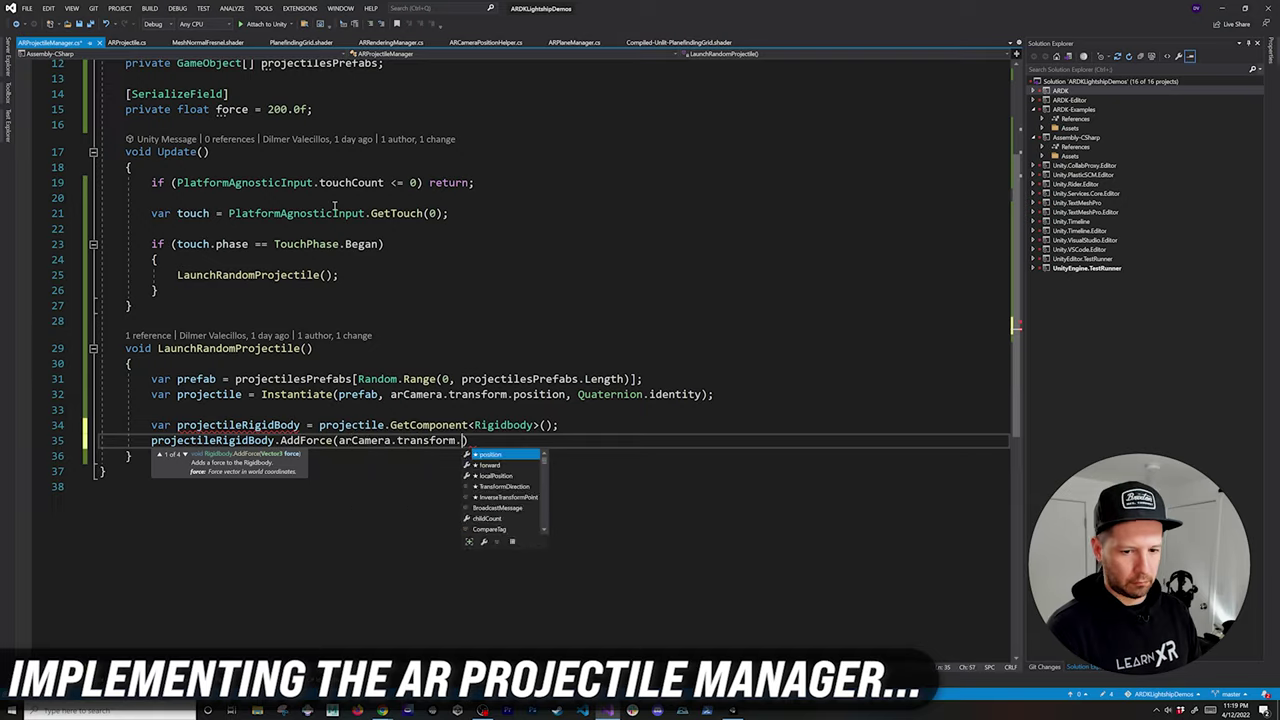
{"action": "type", "text": "ansform.forward * force);"}
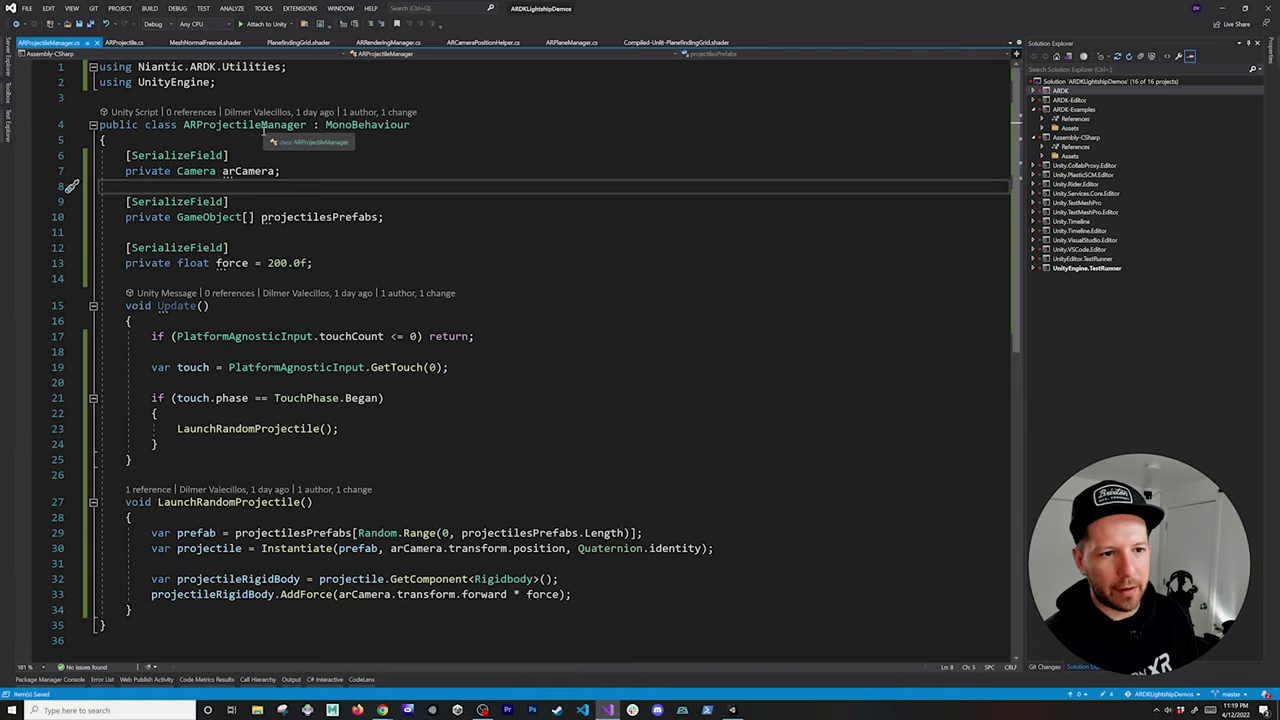
Review the serialized arCamera, projectilesPrefabs and force fields of ARProjectileManager
{"action": "left_click_drag", "start_coordinate": [290, 172], "coordinate": [119, 155]}
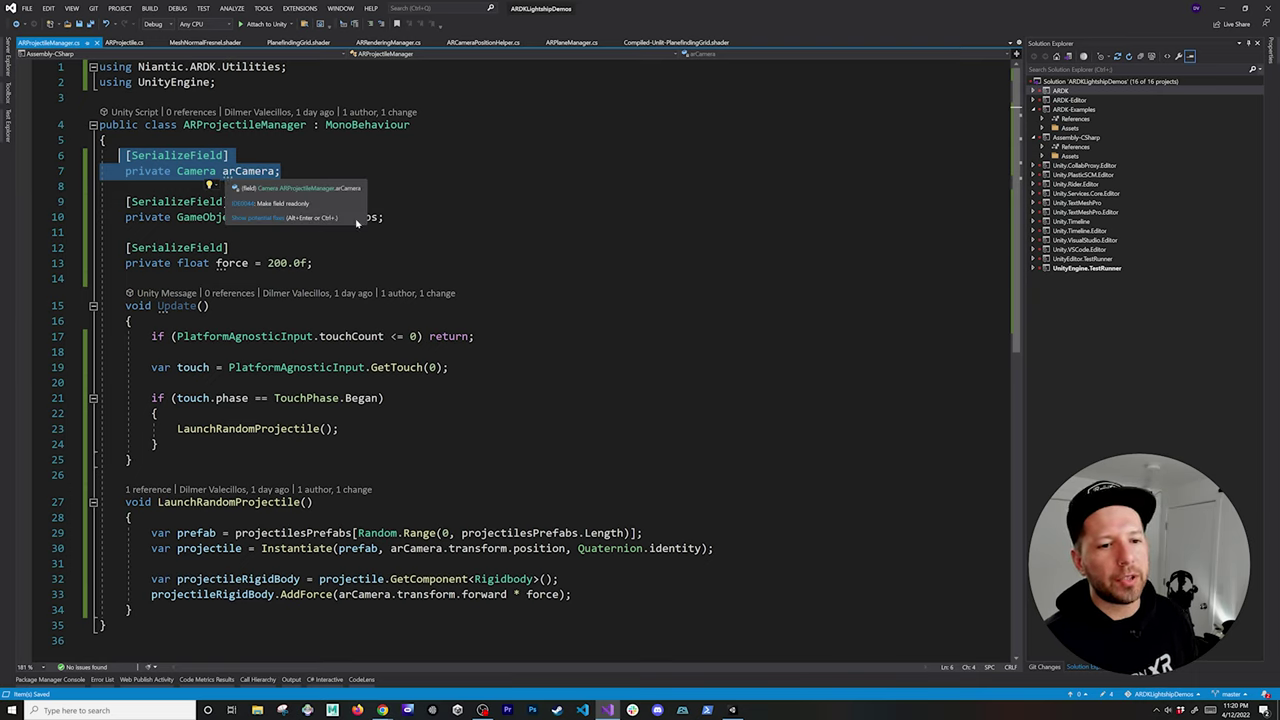
{"action": "left_click", "coordinate": [388, 216]}
{"action": "double_click", "coordinate": [343, 216]}
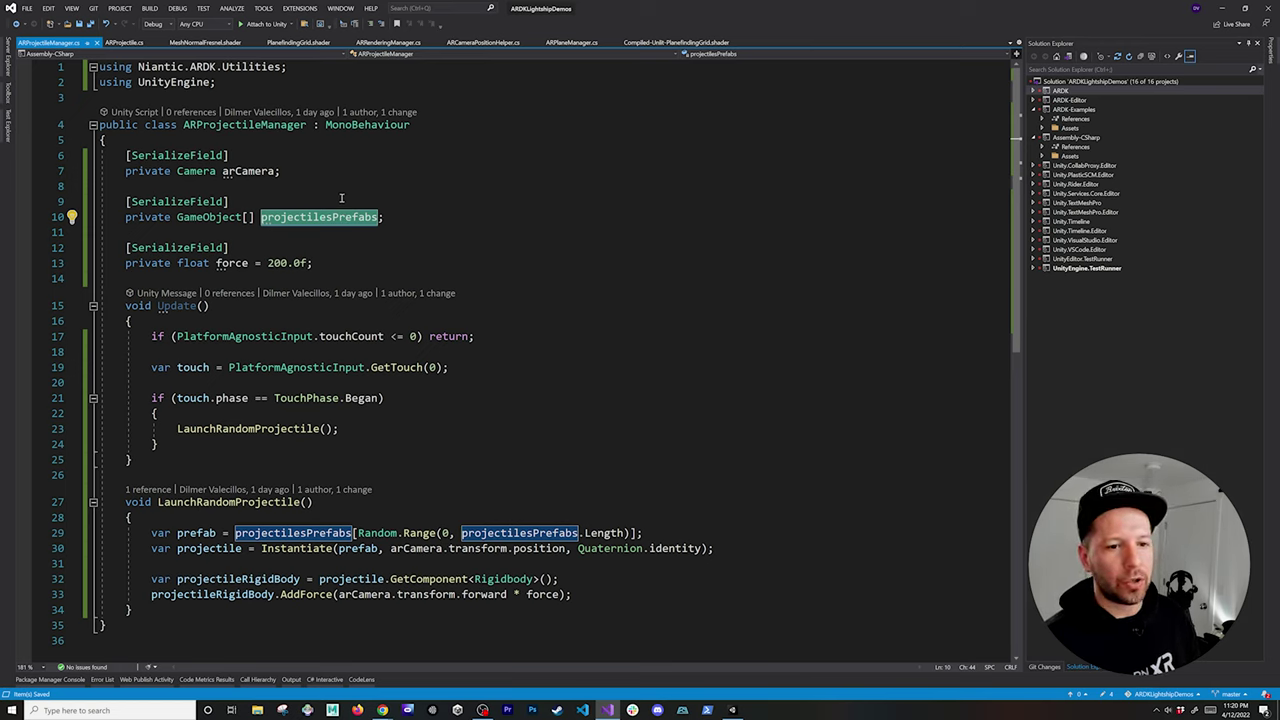
{"action": "left_click_drag", "start_coordinate": [314, 263], "coordinate": [126, 248]}
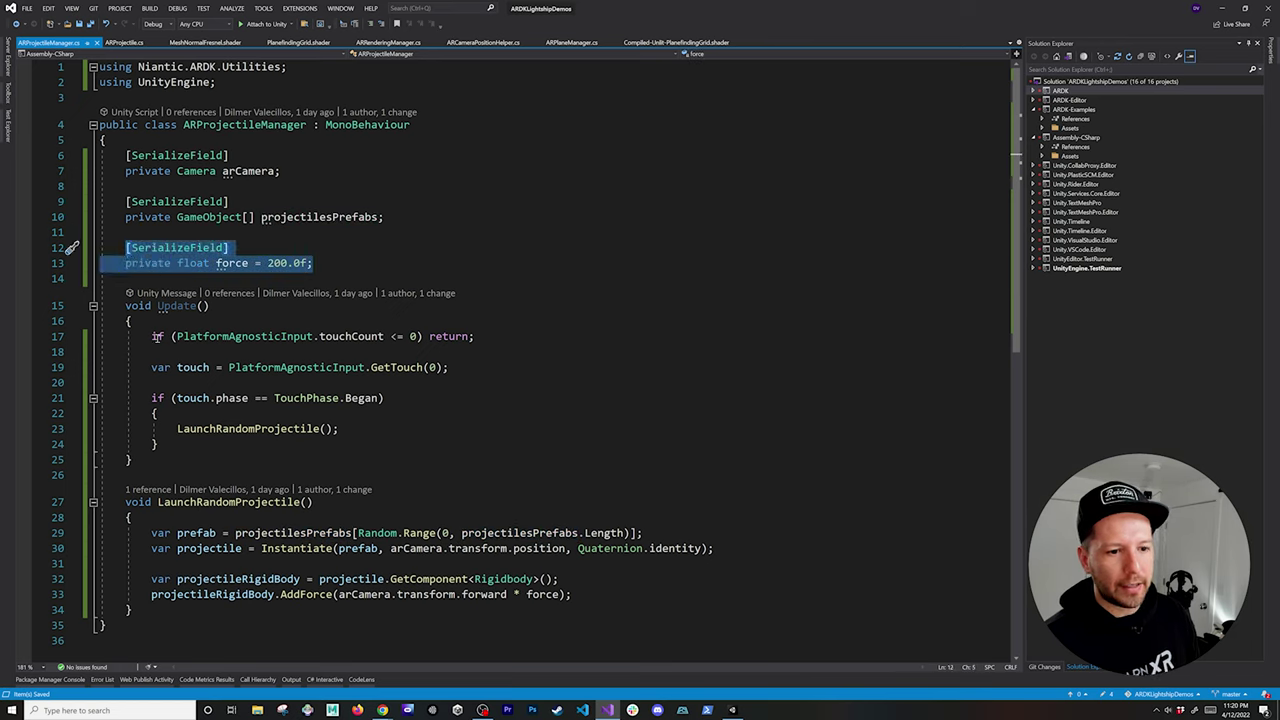
Go to the definition of PlatformAgnosticInput and read through its mouse and touch handling code
{"action": "left_click", "coordinate": [222, 336]}
{"action": "double_click", "coordinate": [245, 337]}
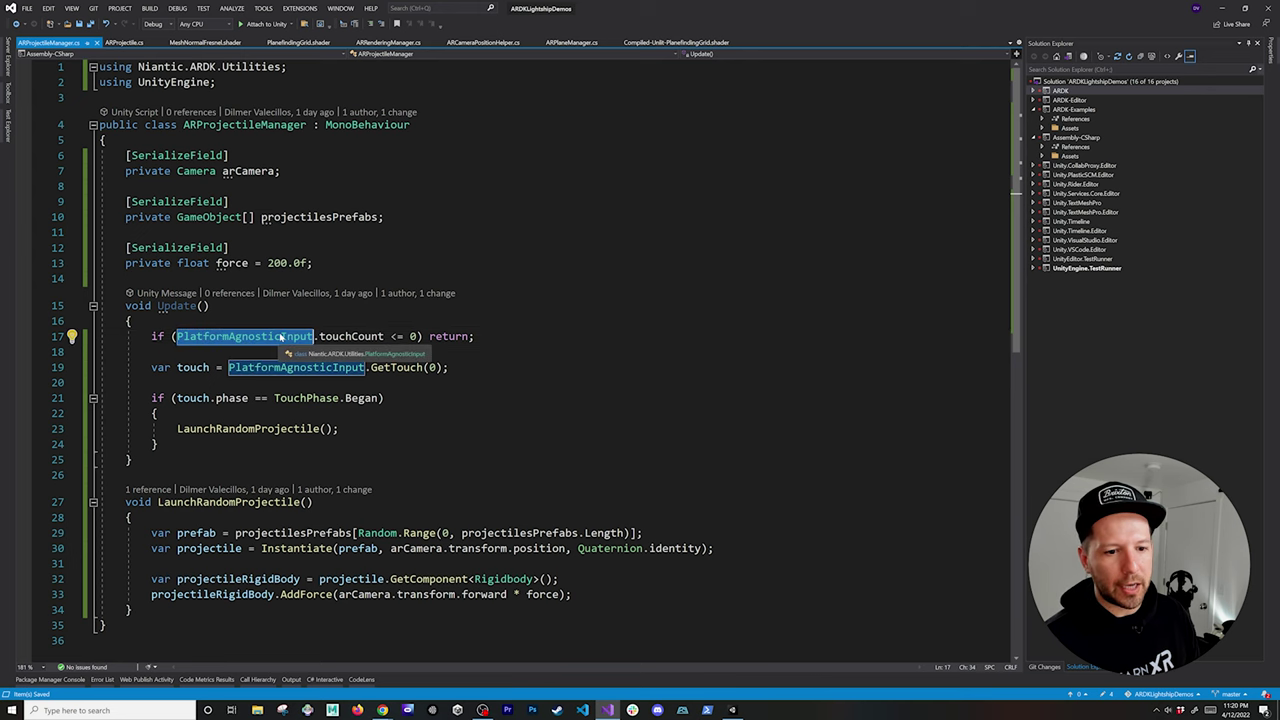
{"action": "key", "text": "F12"}
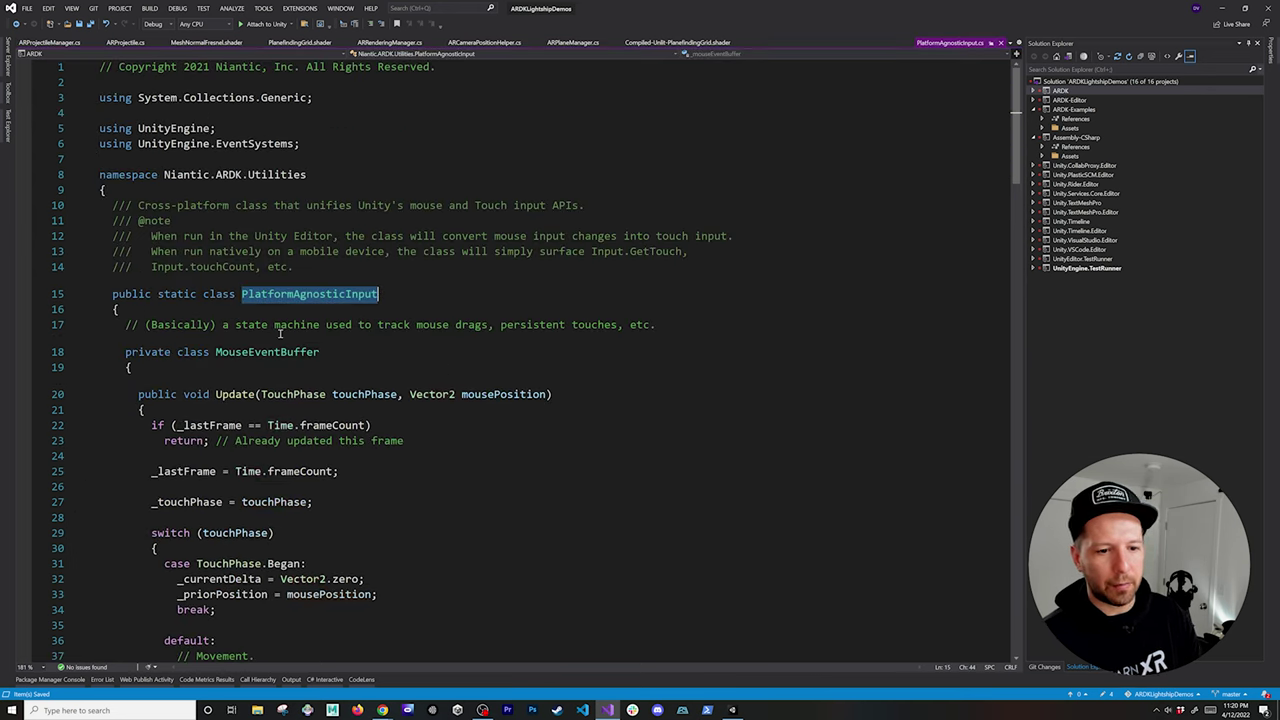
{"action": "scroll", "coordinate": [463, 467], "scroll_direction": "down", "scroll_amount": 5}
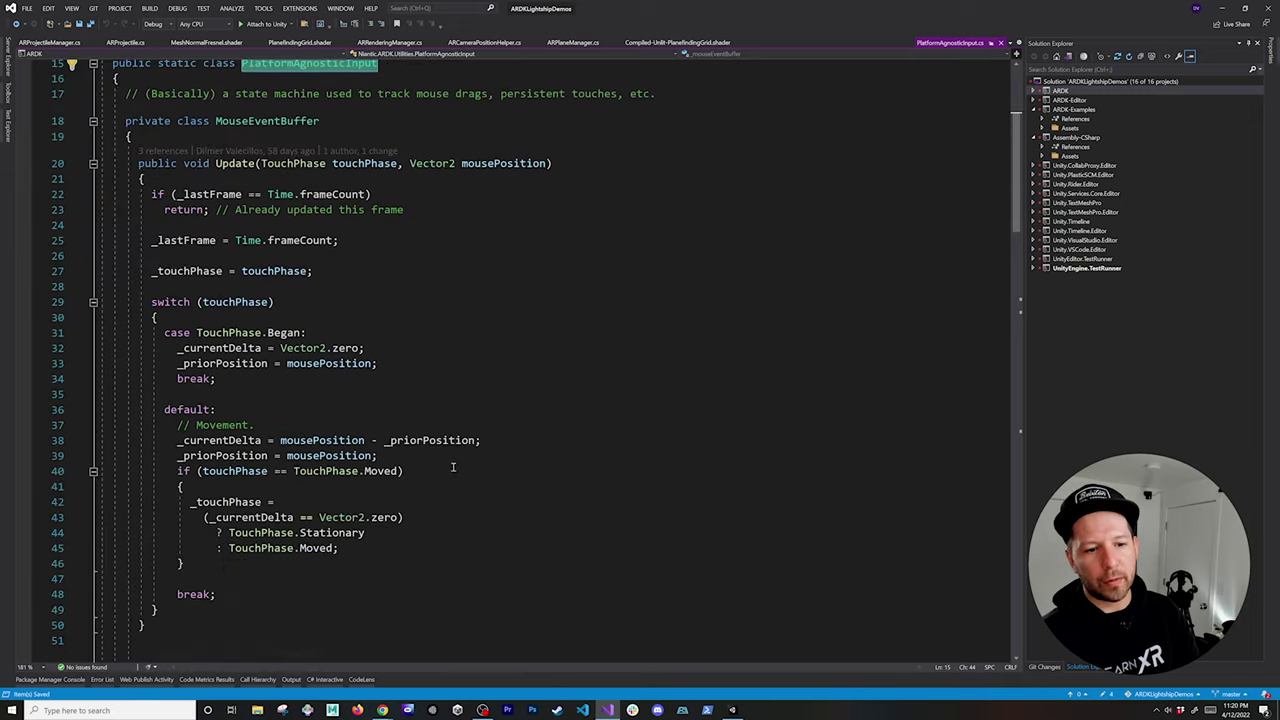
Close the PlatformAgnosticInput definition and review the touchCount check, touch variable and LaunchRandomProjectile call in Update() of ARProjectileManager
{"action": "scroll", "coordinate": [400, 400], "scroll_direction": "up", "scroll_amount": 3}
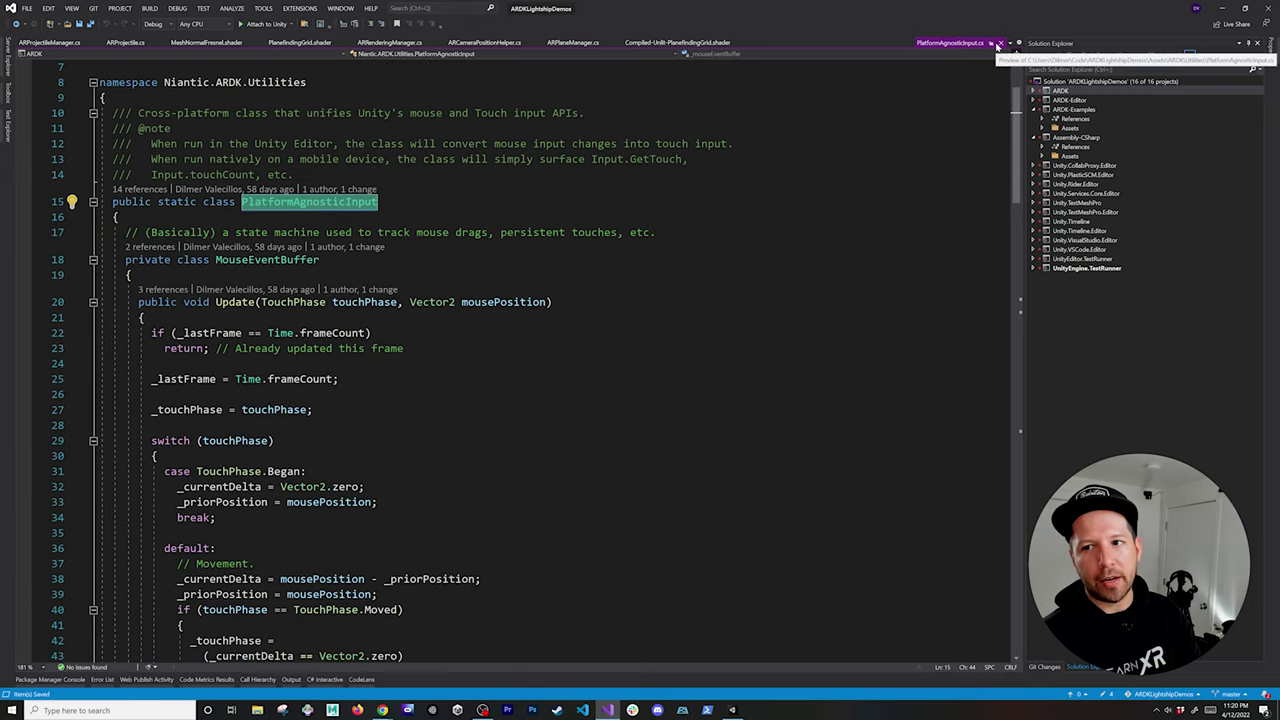
{"action": "left_click", "coordinate": [999, 44]}
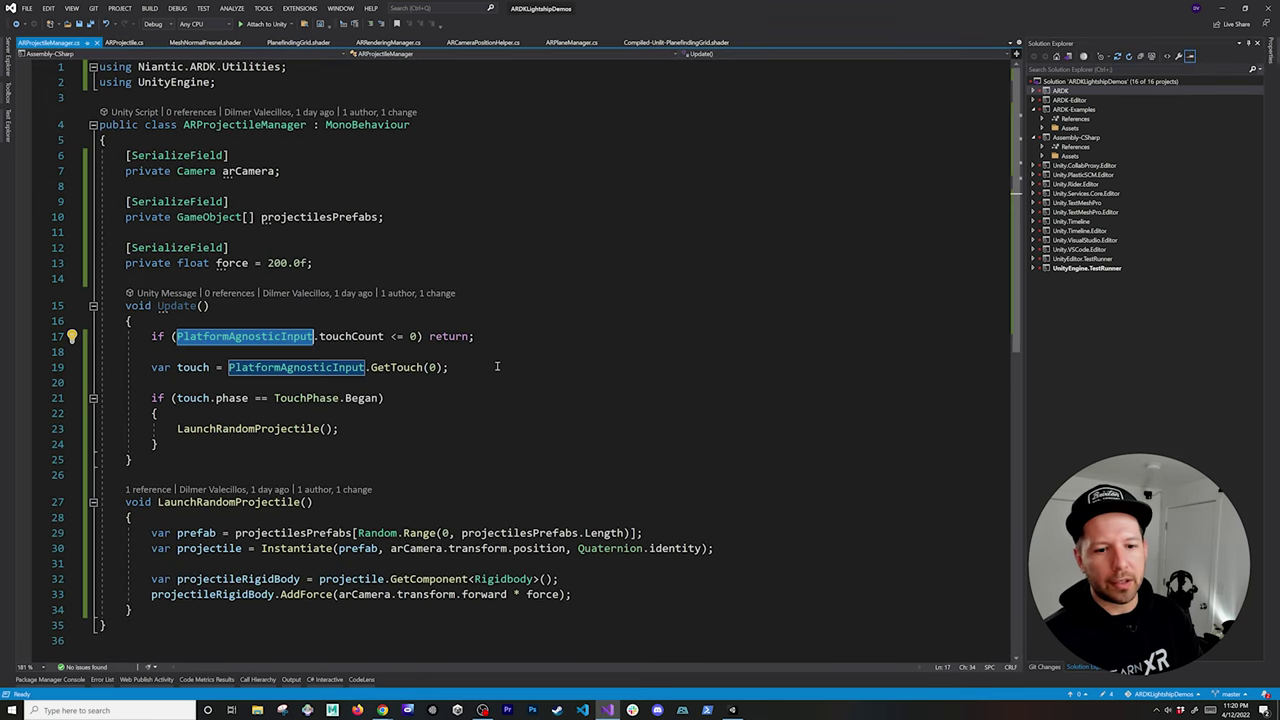
{"action": "double_click", "coordinate": [365, 336]}
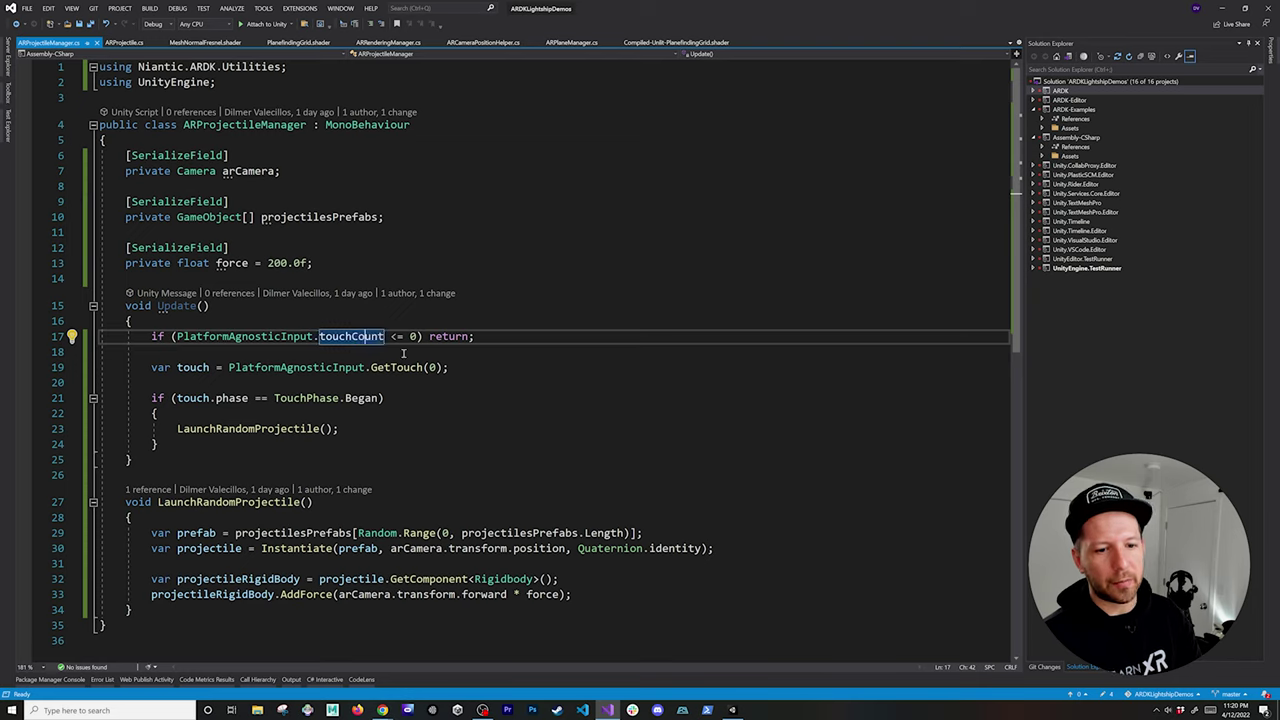
{"action": "left_click_drag", "start_coordinate": [492, 336], "coordinate": [151, 338]}
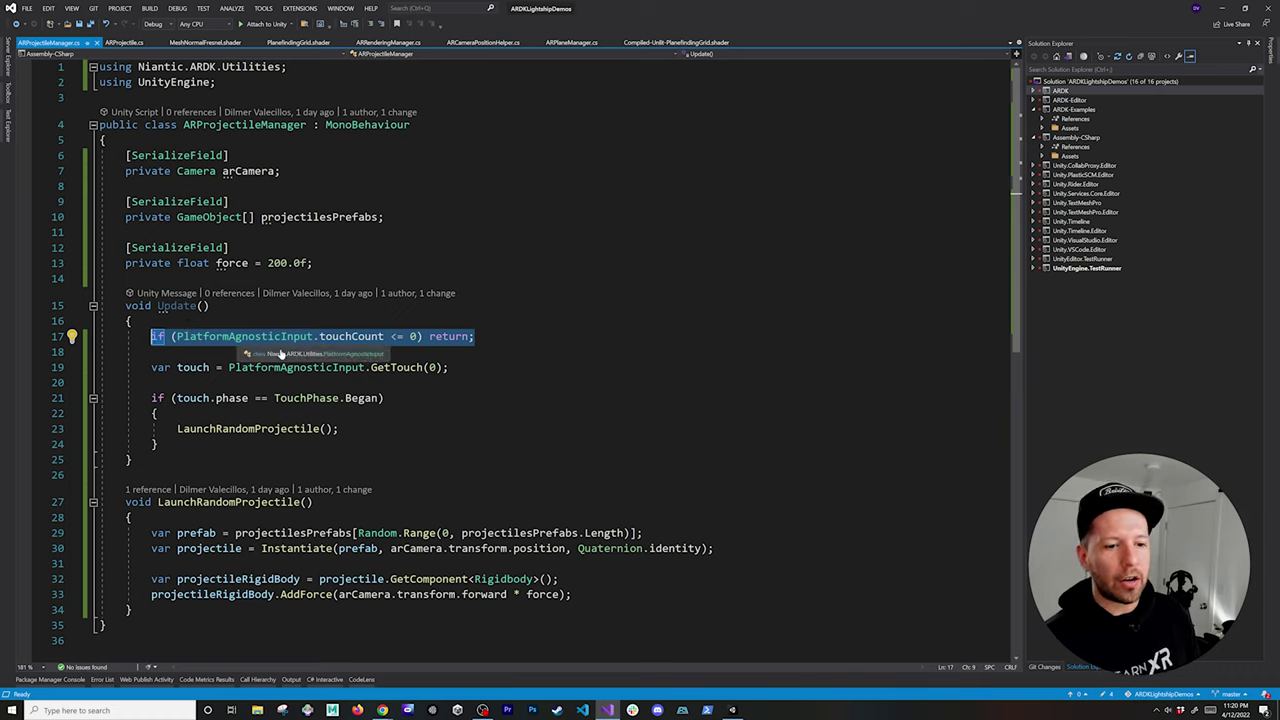
{"action": "double_click", "coordinate": [193, 368]}
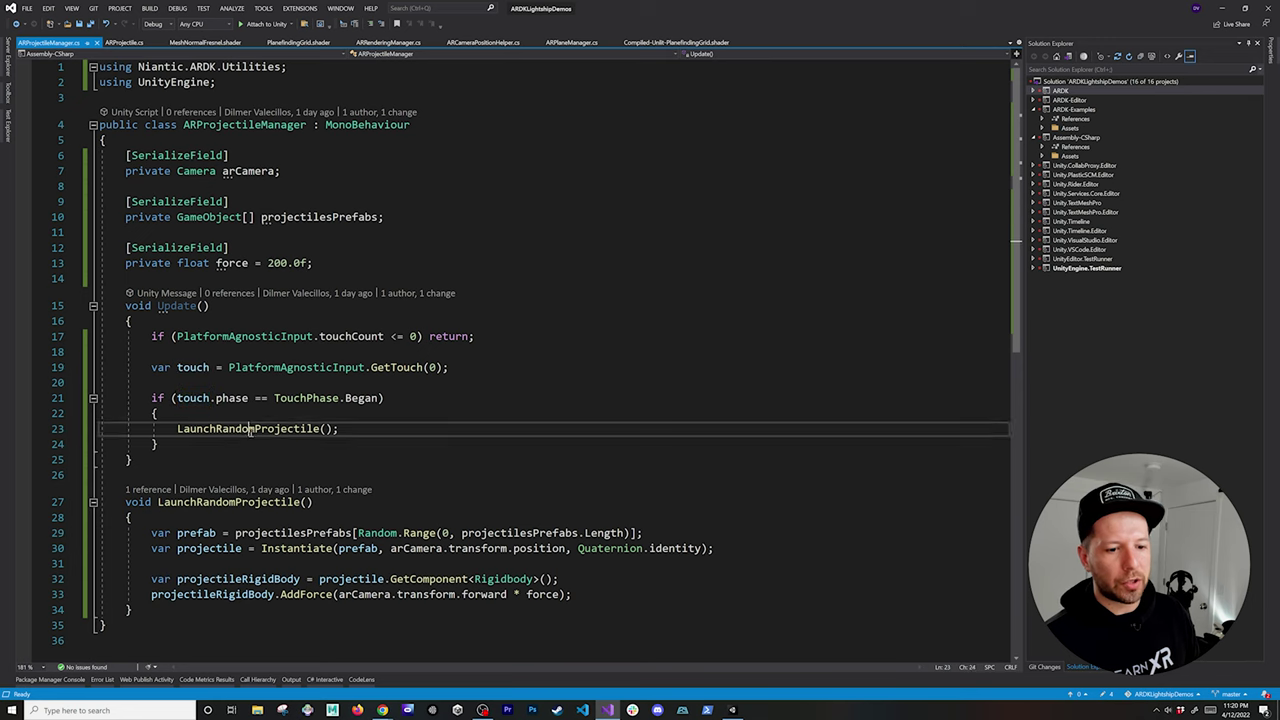
{"action": "double_click", "coordinate": [247, 431]}
Review how LaunchRandomProjectile() picks a random prefab and instantiates it with the arCamera position and Quaternion.identity
{"action": "scroll", "coordinate": [313, 441], "scroll_direction": "down", "scroll_amount": 4}
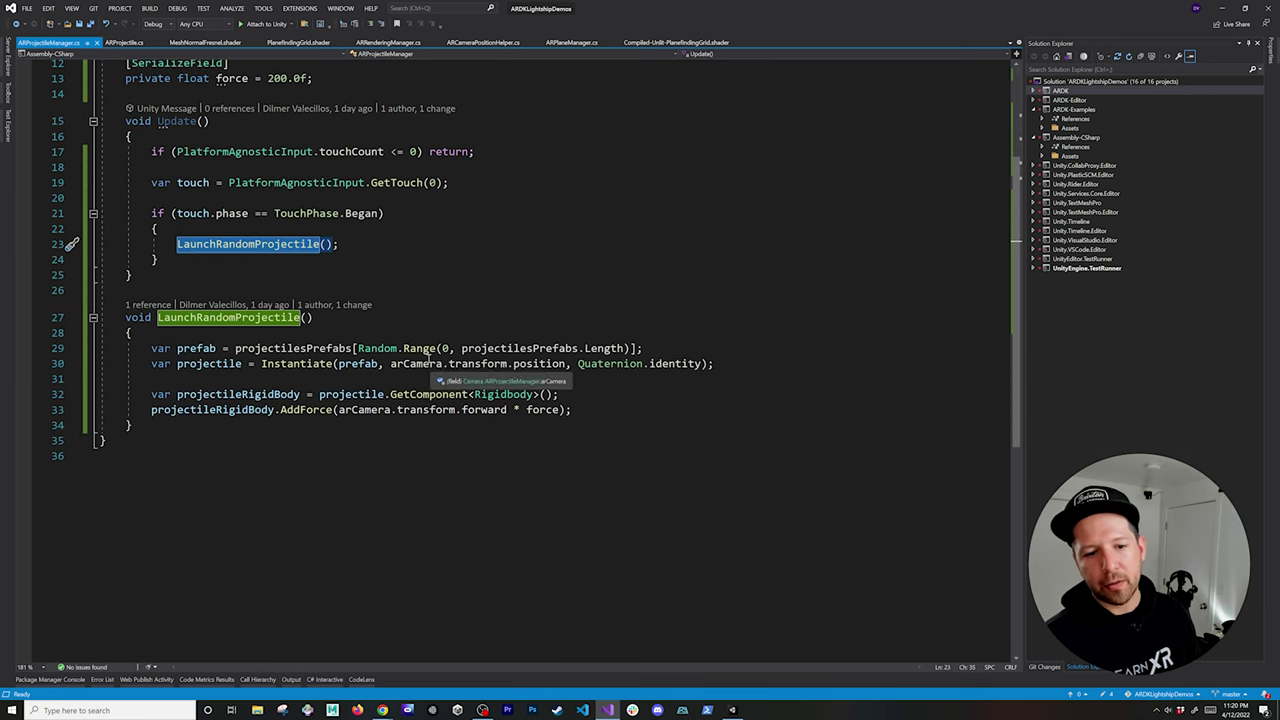
{"action": "left_click", "coordinate": [353, 348]}
{"action": "left_click", "coordinate": [449, 348]}
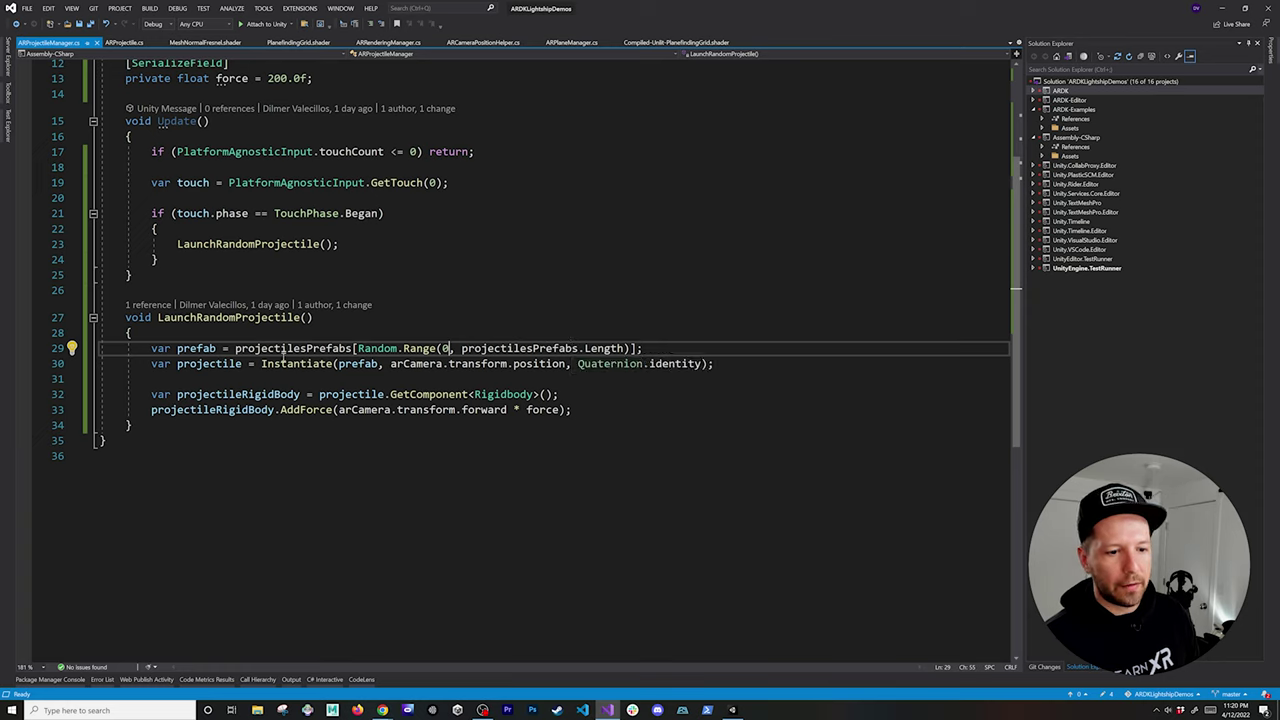
{"action": "left_click", "coordinate": [240, 364]}
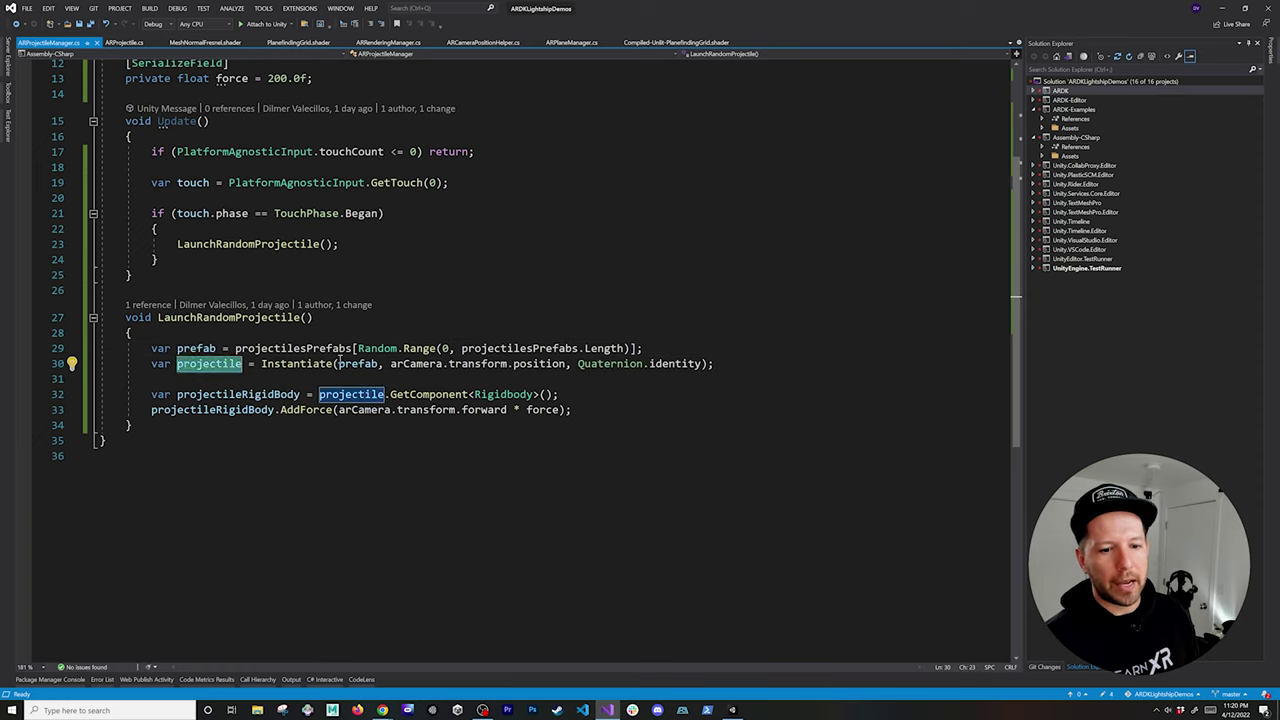
{"action": "left_click", "coordinate": [355, 366]}
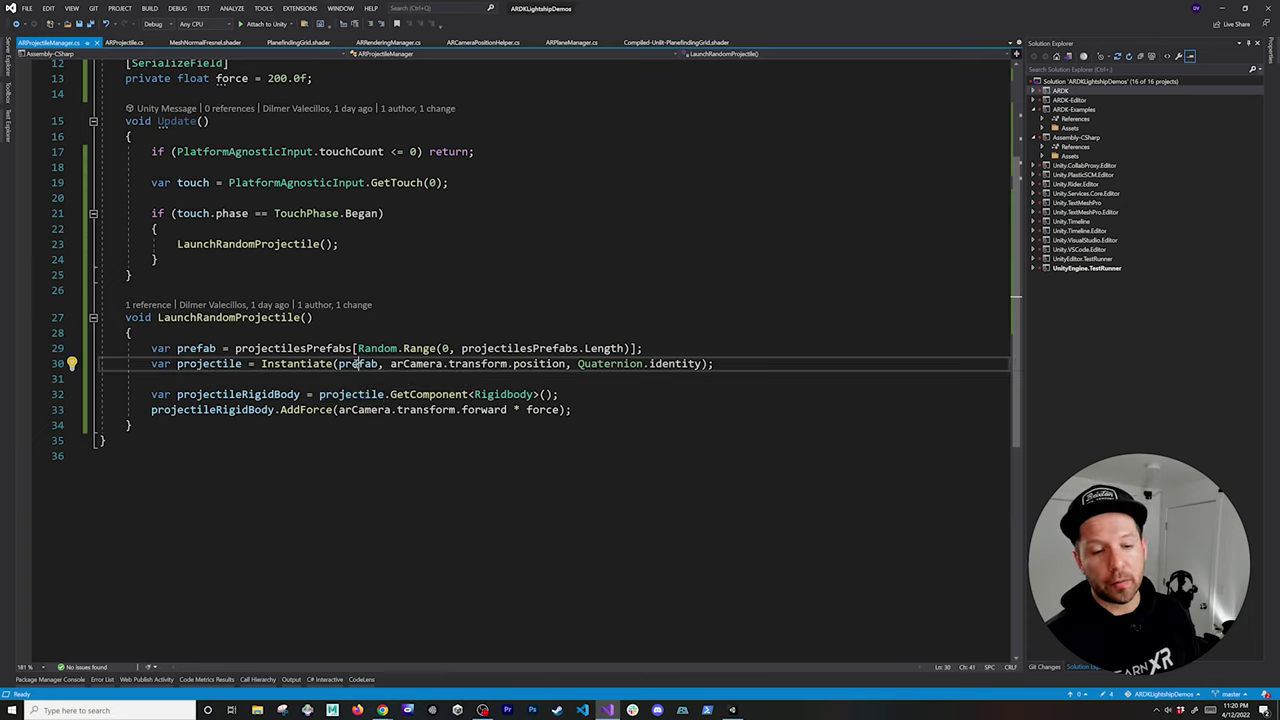
{"action": "left_click", "coordinate": [210, 349]}
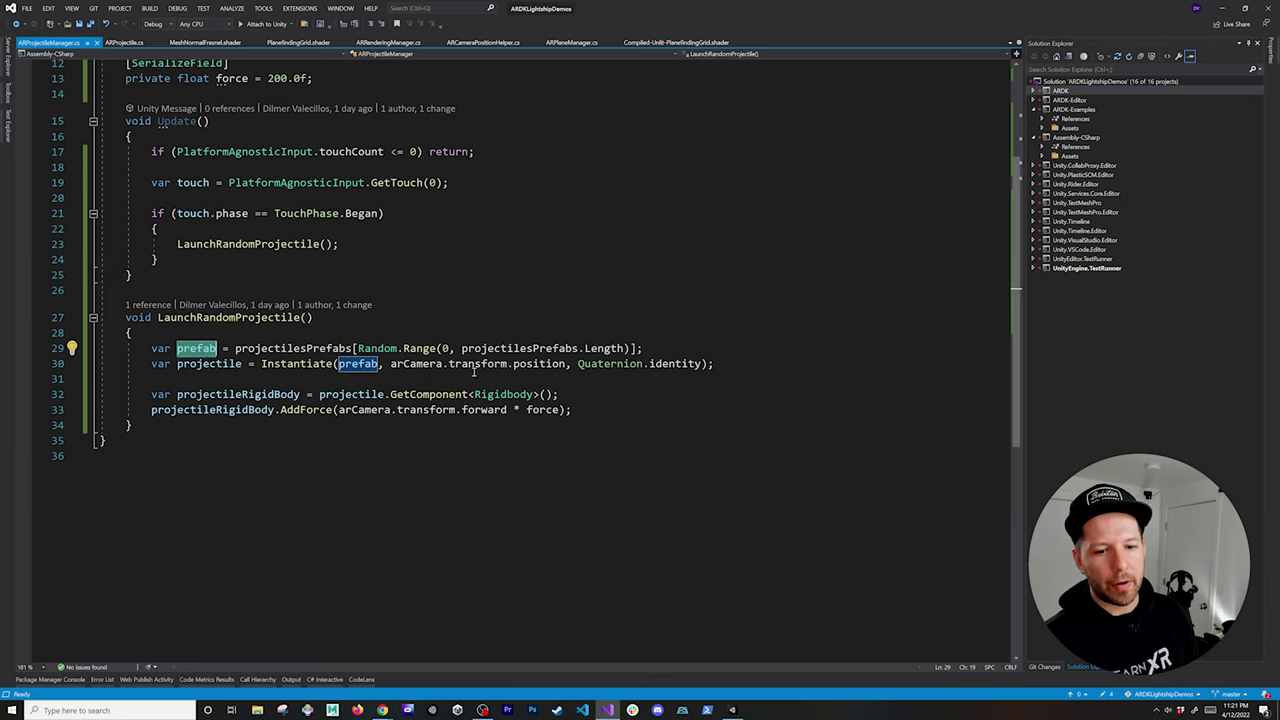
{"action": "left_click", "coordinate": [438, 366]}
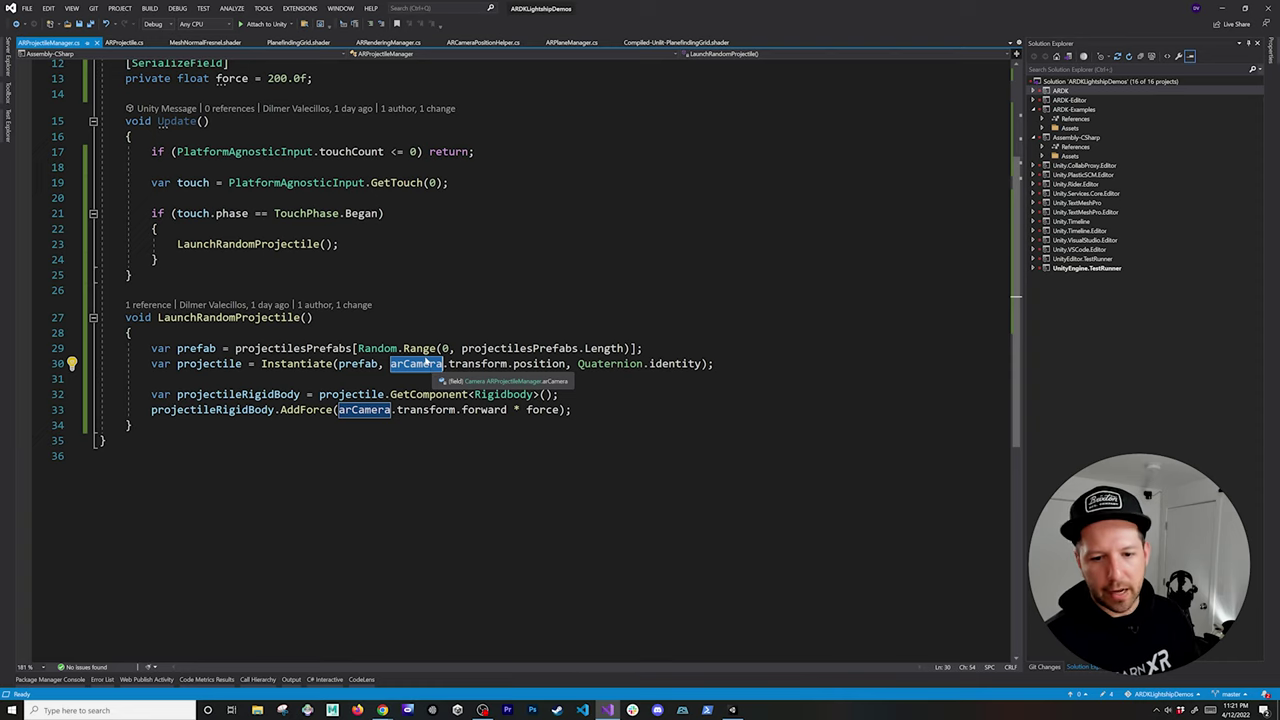
{"action": "double_click", "coordinate": [660, 365]}
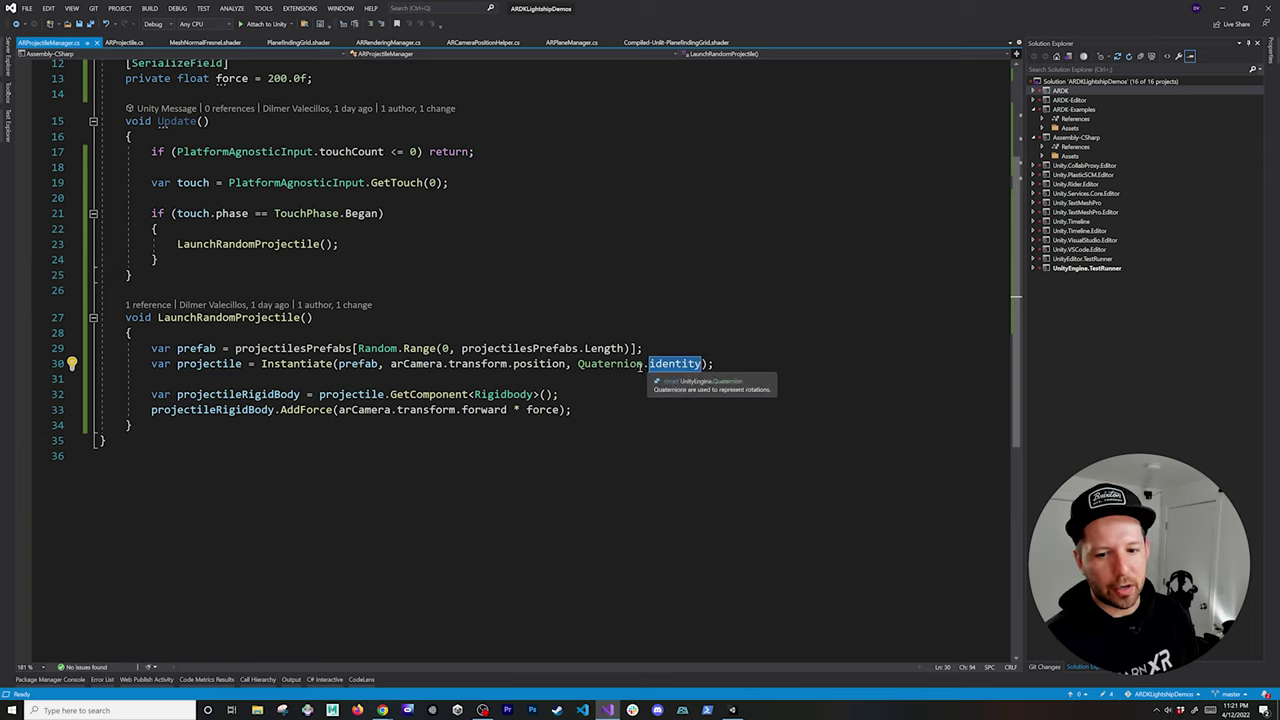
Review the projectileRigidBody lookup and its AddForce call, tracing force back to its serialized field
{"action": "double_click", "coordinate": [219, 395]}
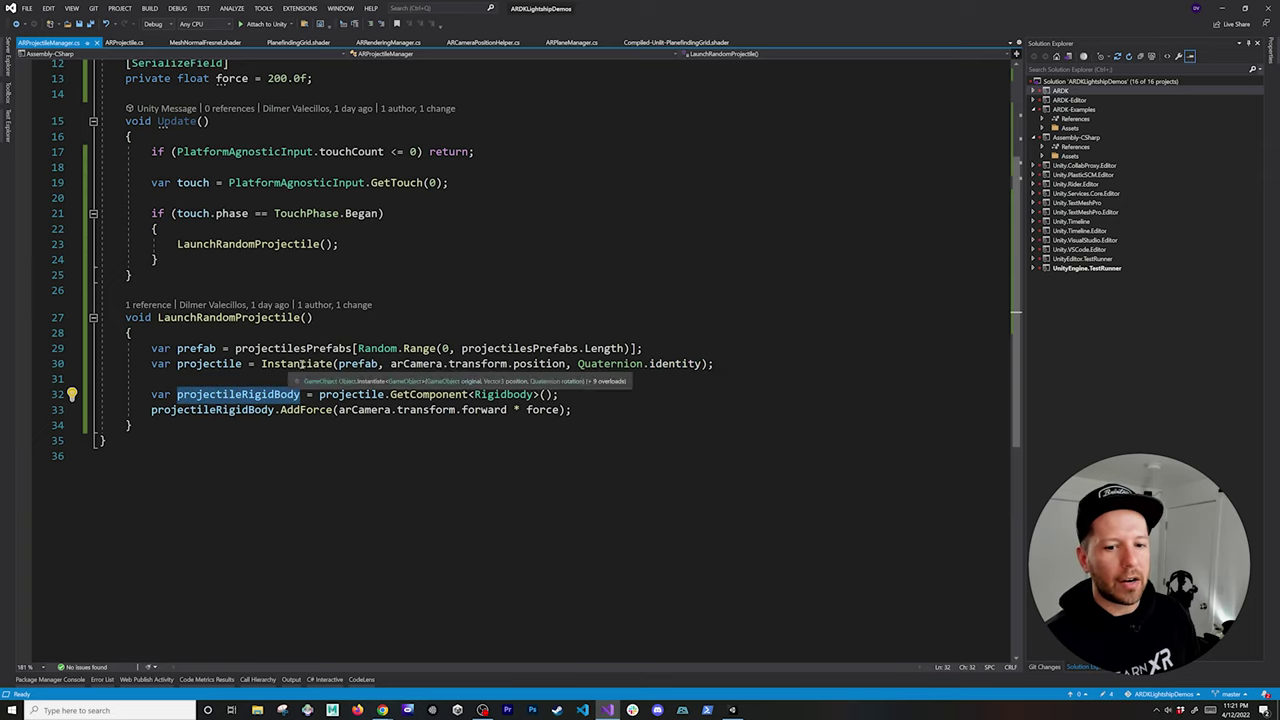
{"action": "double_click", "coordinate": [503, 395]}
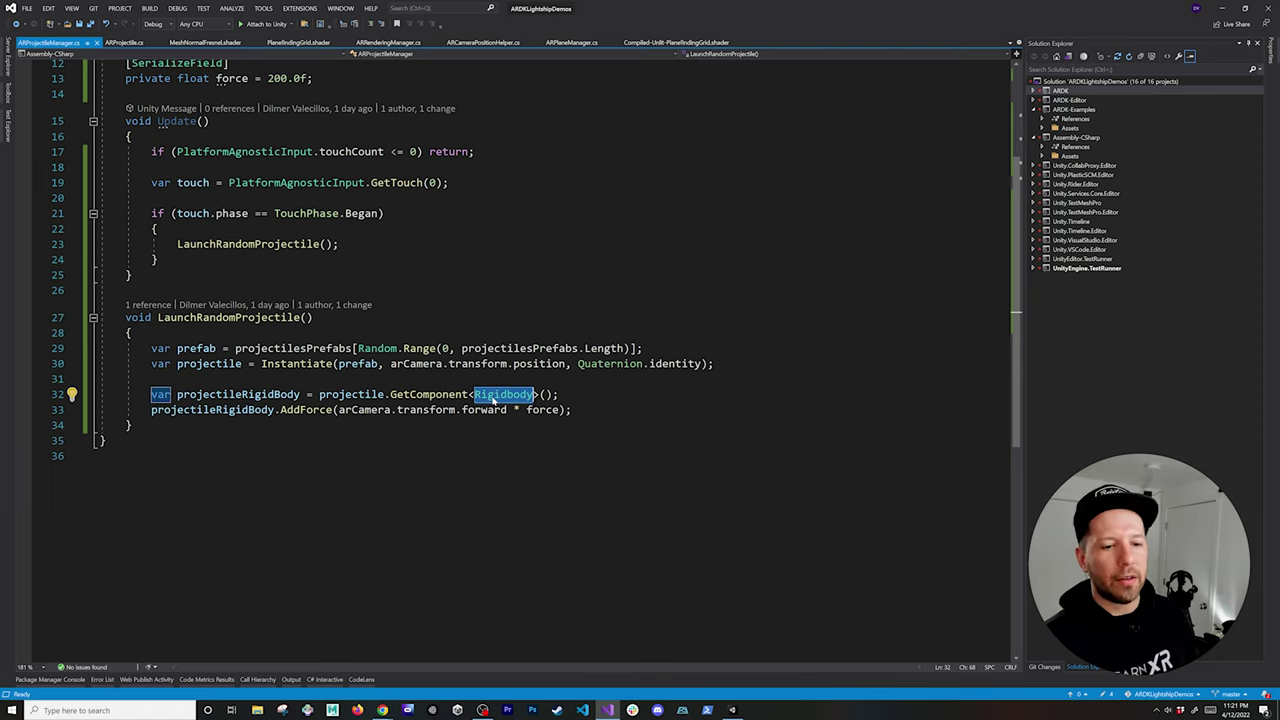
{"action": "left_click", "coordinate": [330, 412]}
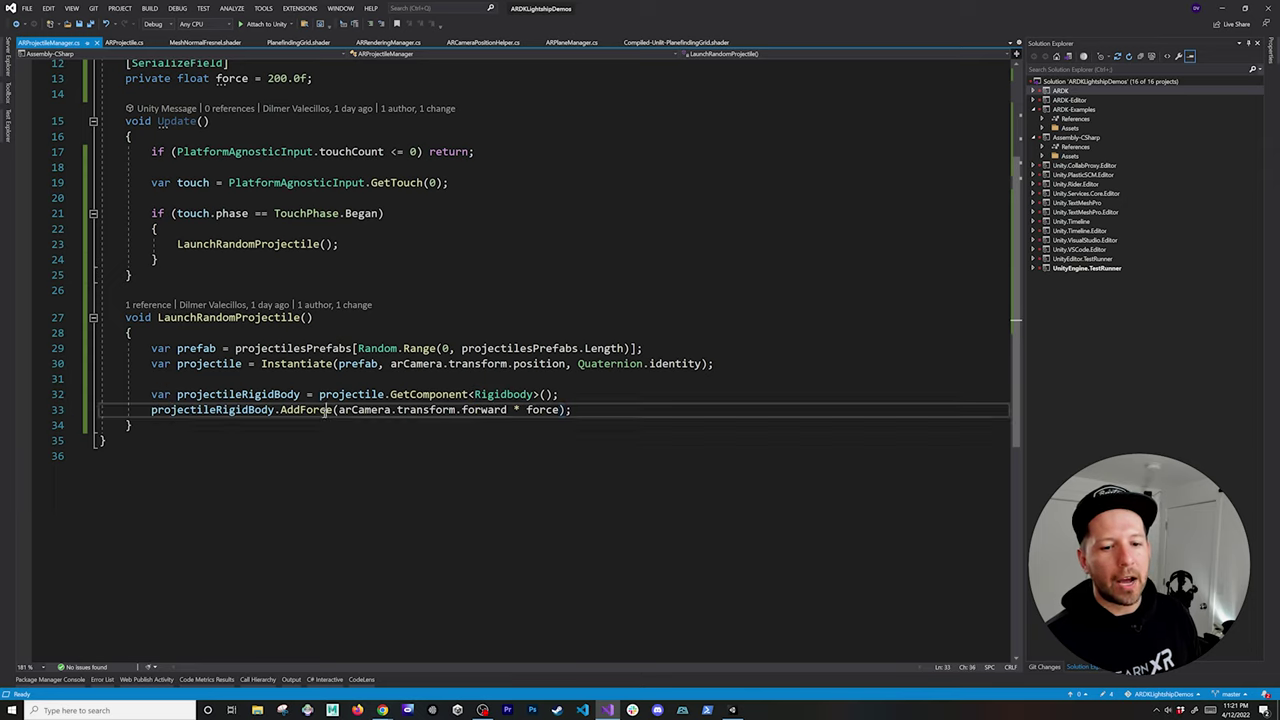
{"action": "left_click", "coordinate": [358, 411]}
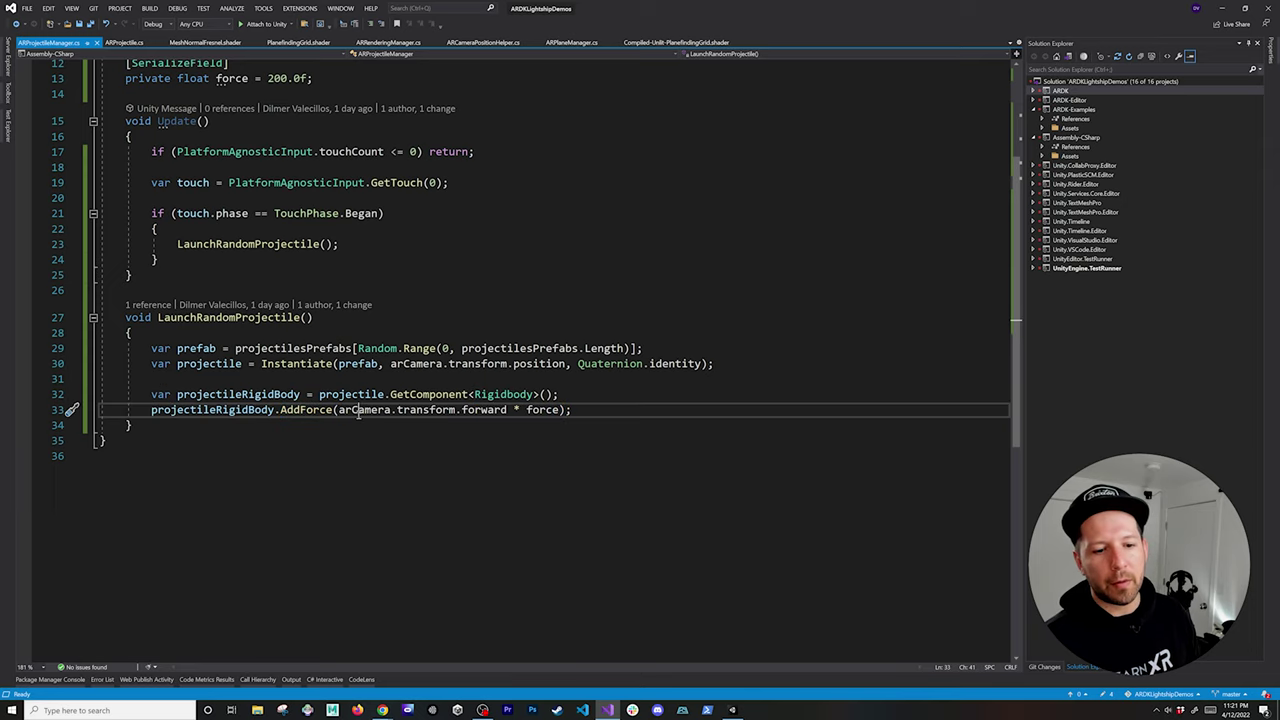
{"action": "double_click", "coordinate": [467, 411]}
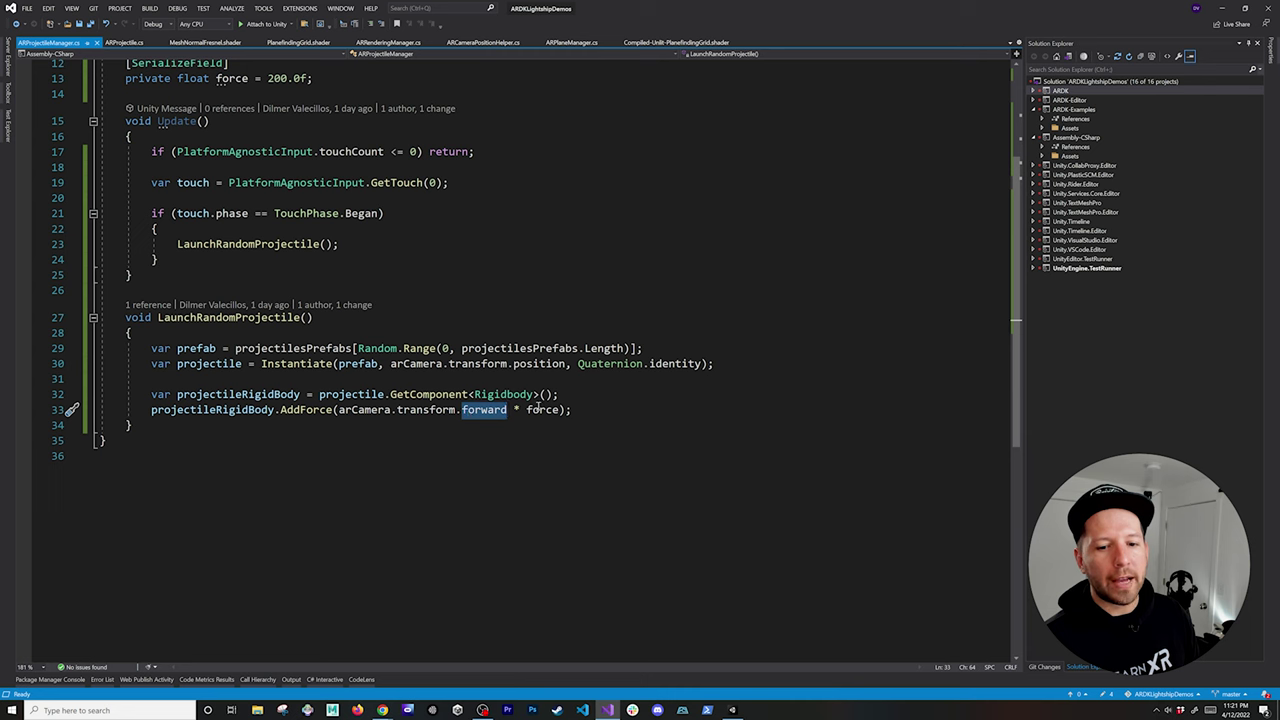
{"action": "double_click", "coordinate": [541, 410]}
{"action": "scroll", "coordinate": [400, 330], "scroll_direction": "up", "scroll_amount": 4}
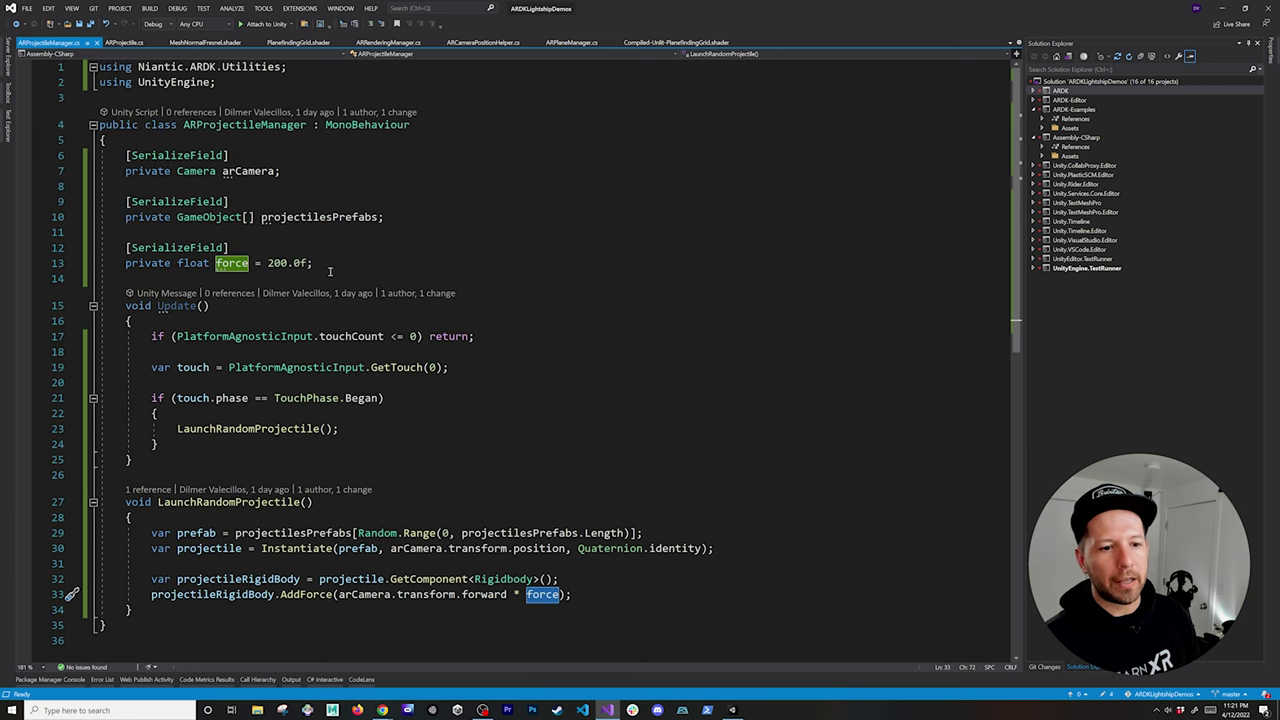
{"action": "left_click", "coordinate": [468, 280]}
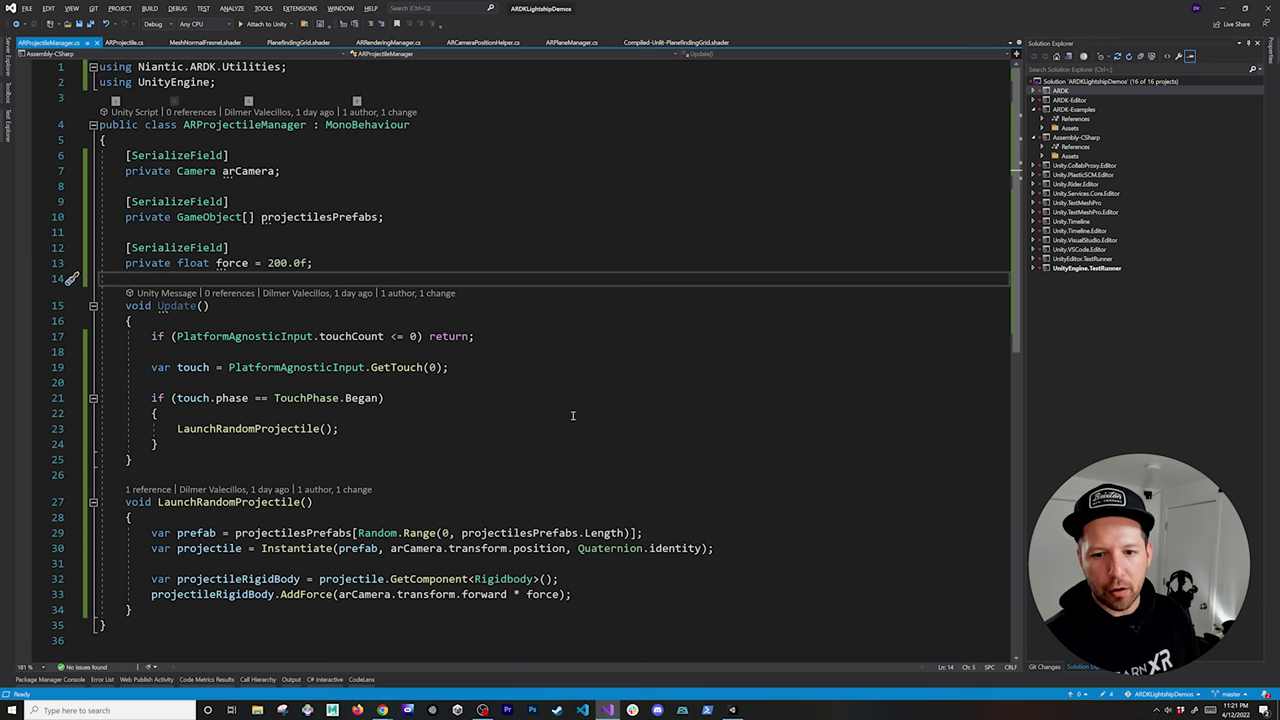
Switch to Unity and create an empty game object named ARProjectileManager in the ARDKMeshing scene
{"action": "left_click", "coordinate": [732, 710]}
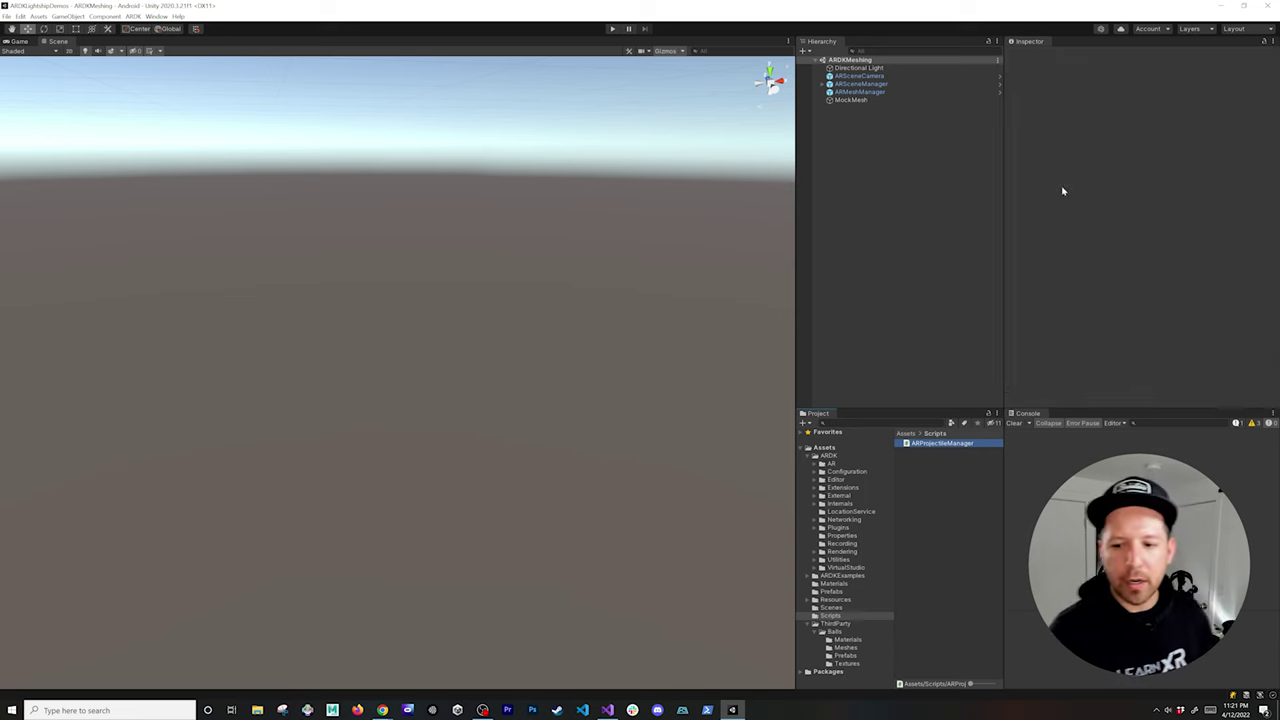
{"action": "right_click", "coordinate": [860, 143]}
{"action": "left_click", "coordinate": [906, 251]}
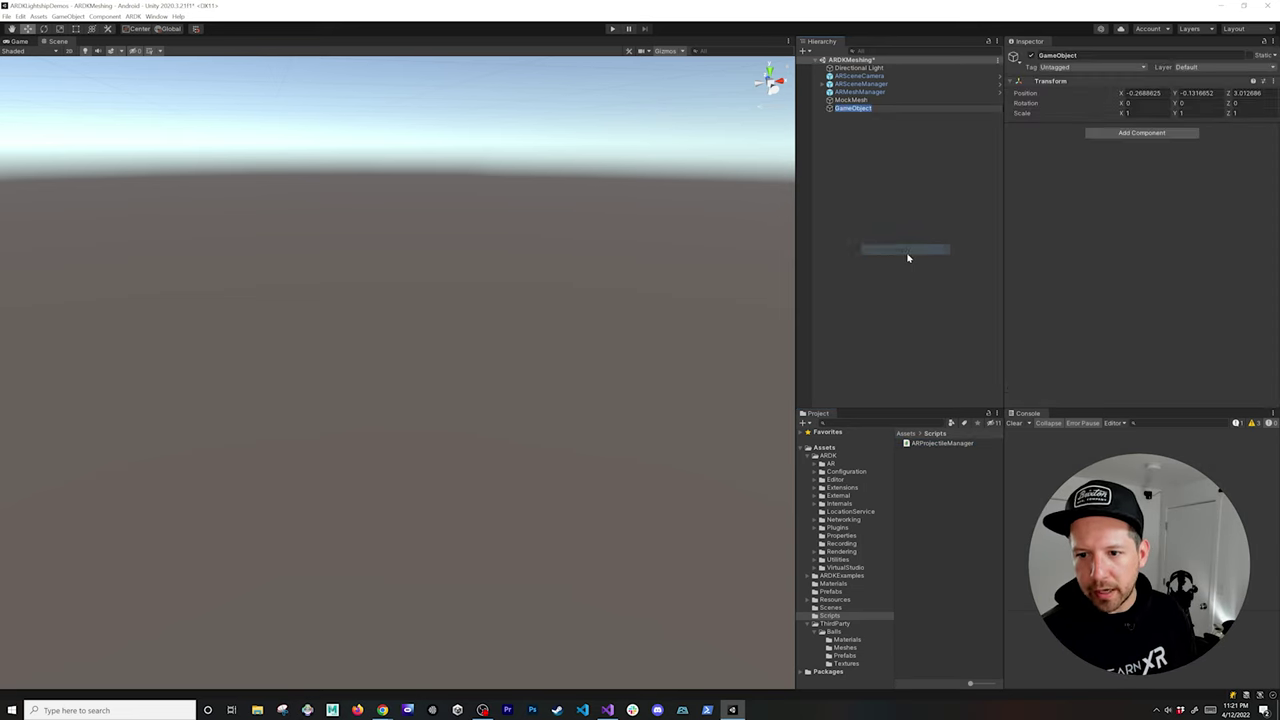
{"action": "type", "text": "ARProjectileManager"}
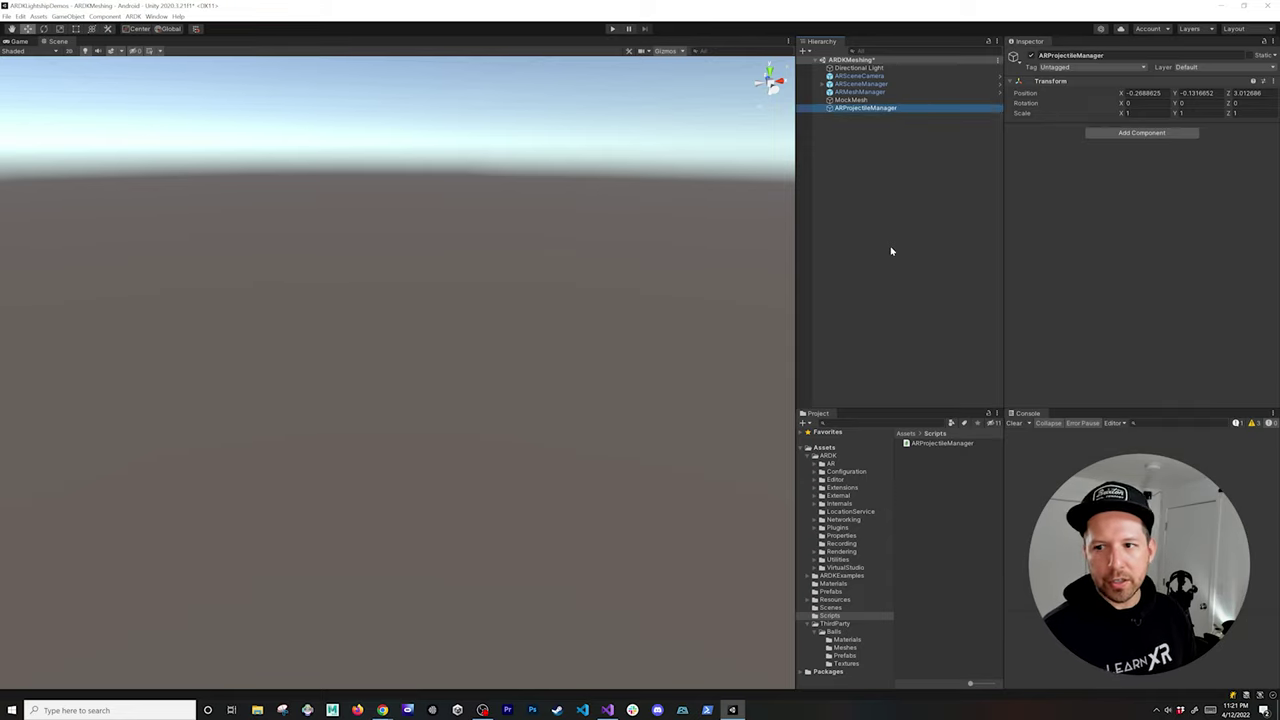
Add the AR Projectile Manager script to the ARProjectileManager object and assign ARSceneCamera as its Ar Camera
{"action": "left_click", "coordinate": [1150, 133]}
{"action": "type", "text": "AR"}
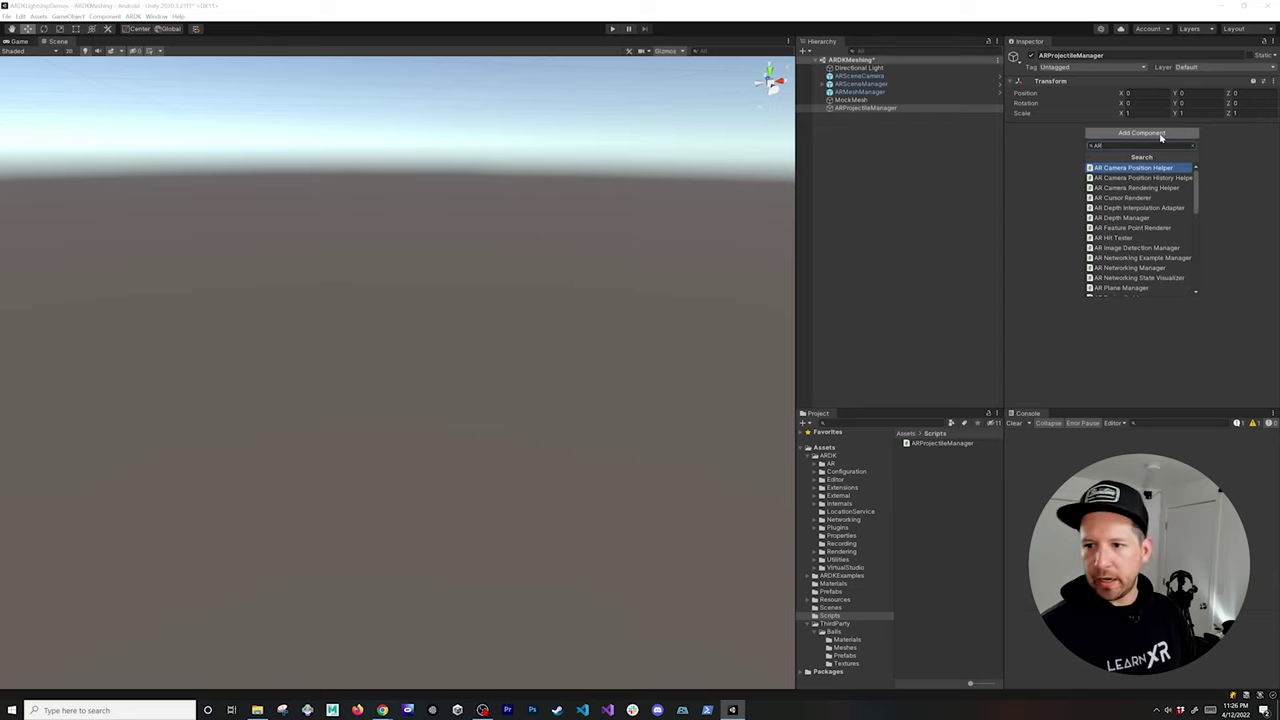
{"action": "type", "text": " Proje"}
{"action": "key", "text": "Return"}
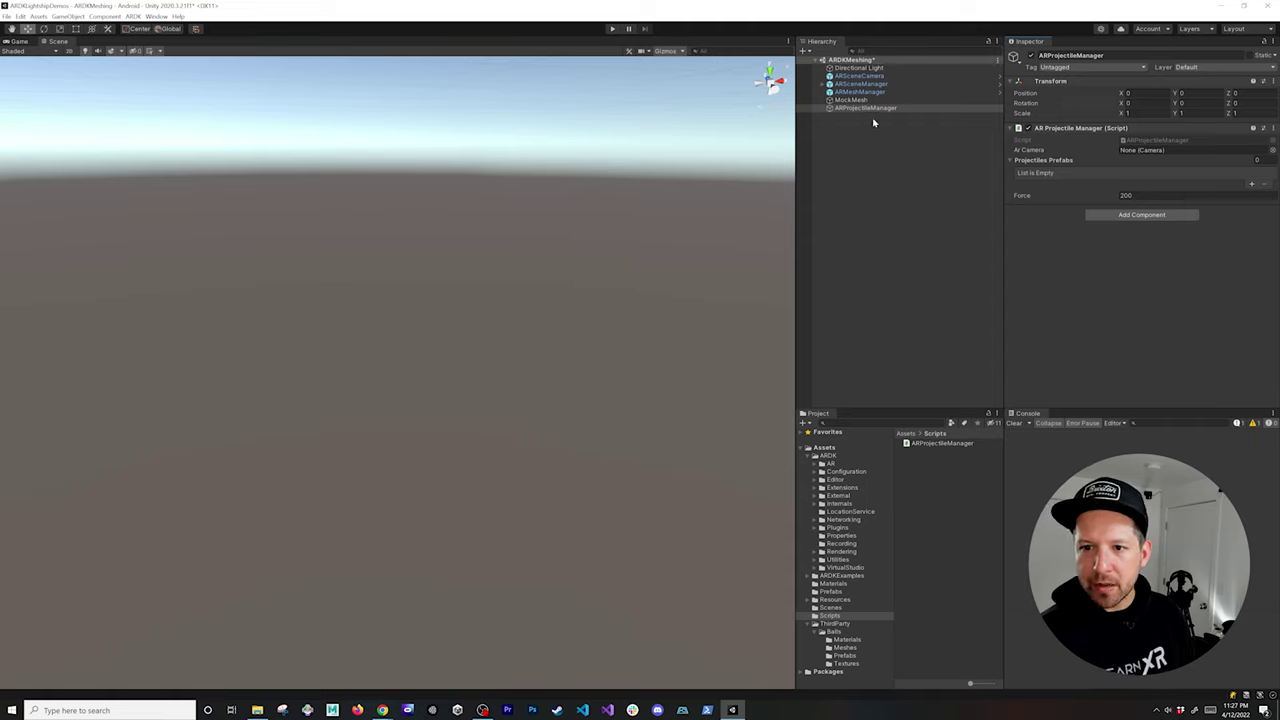
{"action": "left_click_drag", "start_coordinate": [858, 77], "coordinate": [1148, 151]}
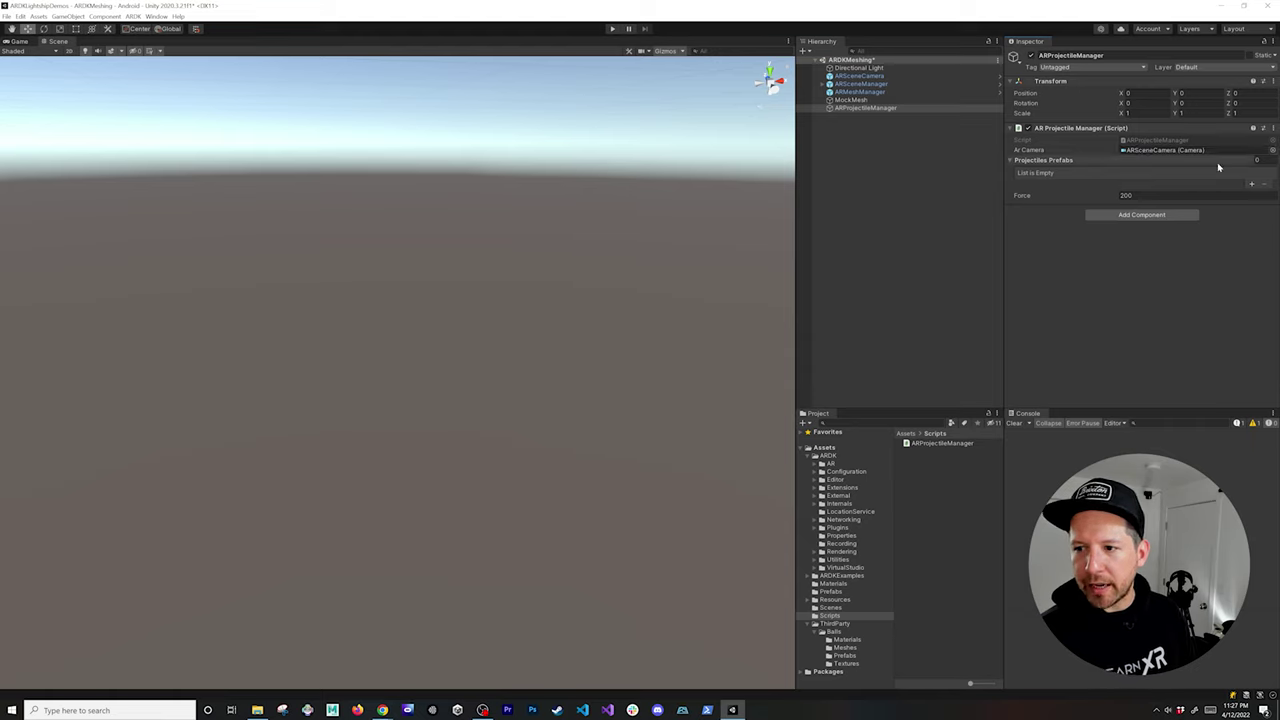
Add three elements to Projectiles Prefabs and assign Projectile1, Projectile2 and Projectile3 from the Prefabs folder
{"action": "left_click", "coordinate": [1251, 184]}
{"action": "left_click", "coordinate": [1251, 184]}
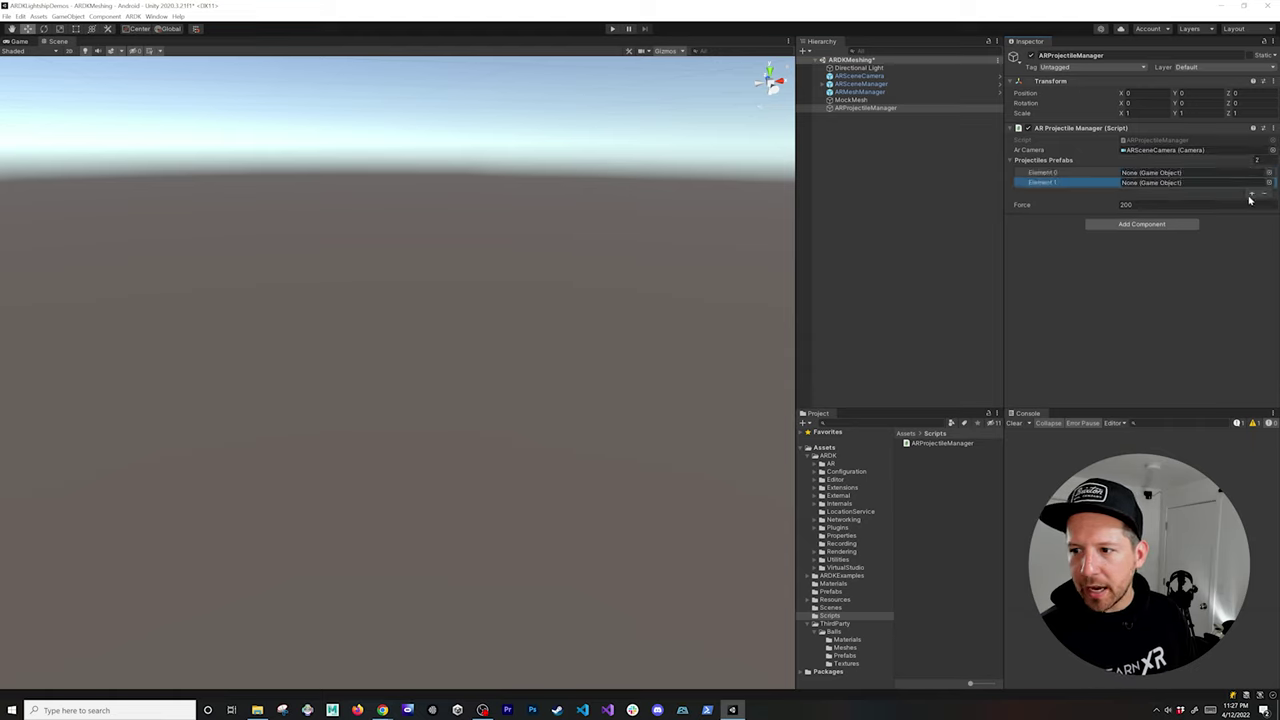
{"action": "left_click", "coordinate": [1251, 194]}
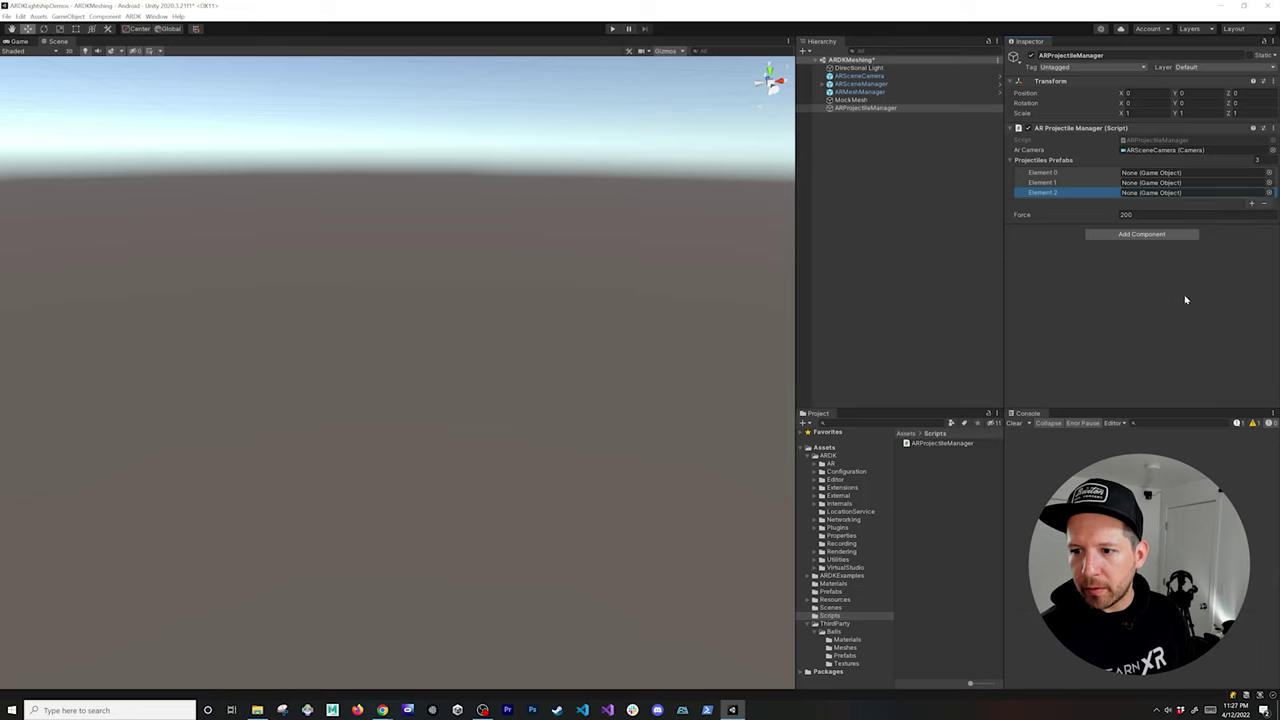
{"action": "left_click", "coordinate": [831, 591]}
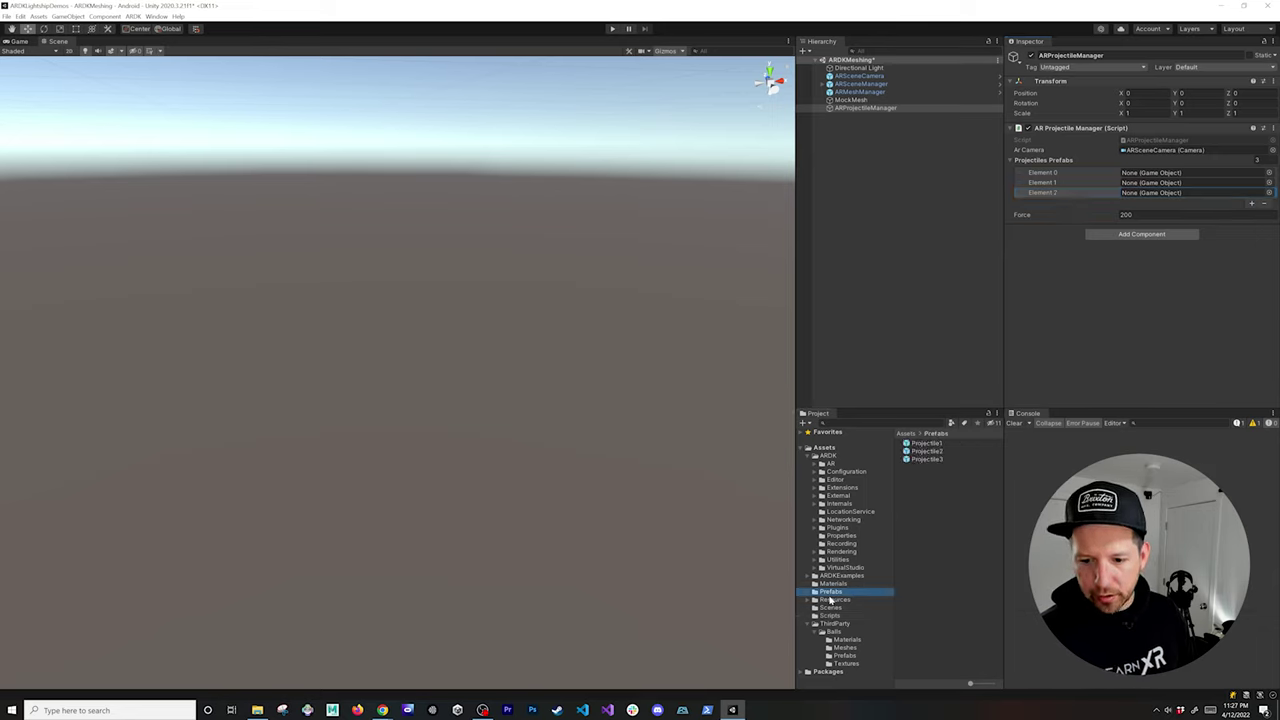
{"action": "left_click_drag", "start_coordinate": [915, 444], "coordinate": [1160, 174]}
{"action": "left_click", "coordinate": [930, 452]}
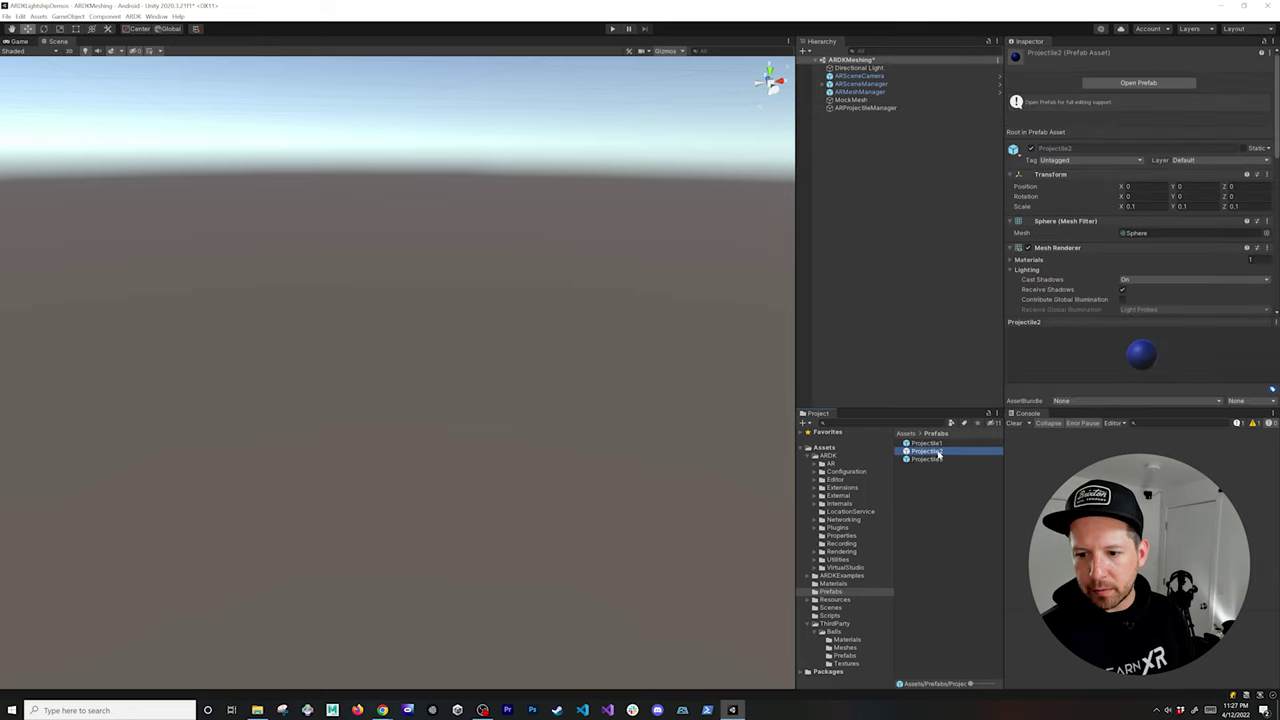
{"action": "left_click", "coordinate": [866, 107]}
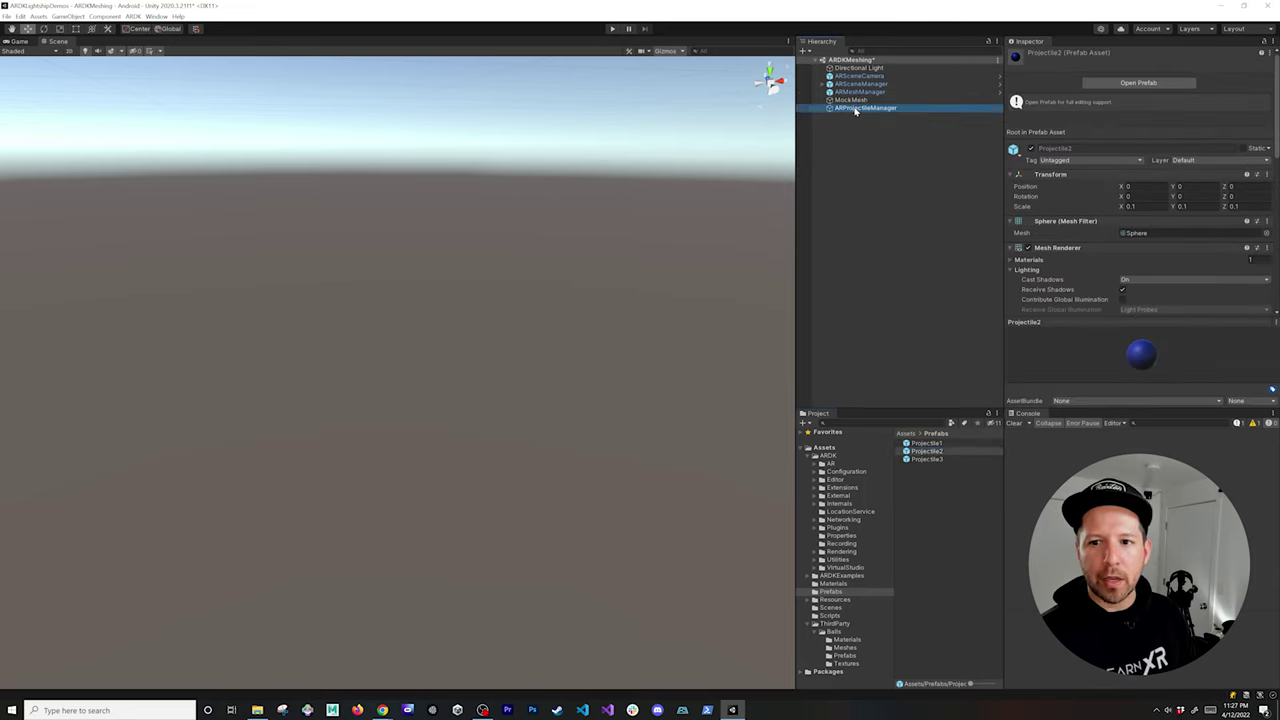
{"action": "left_click_drag", "start_coordinate": [930, 452], "coordinate": [1152, 184]}
{"action": "left_click_drag", "start_coordinate": [930, 459], "coordinate": [1140, 209]}
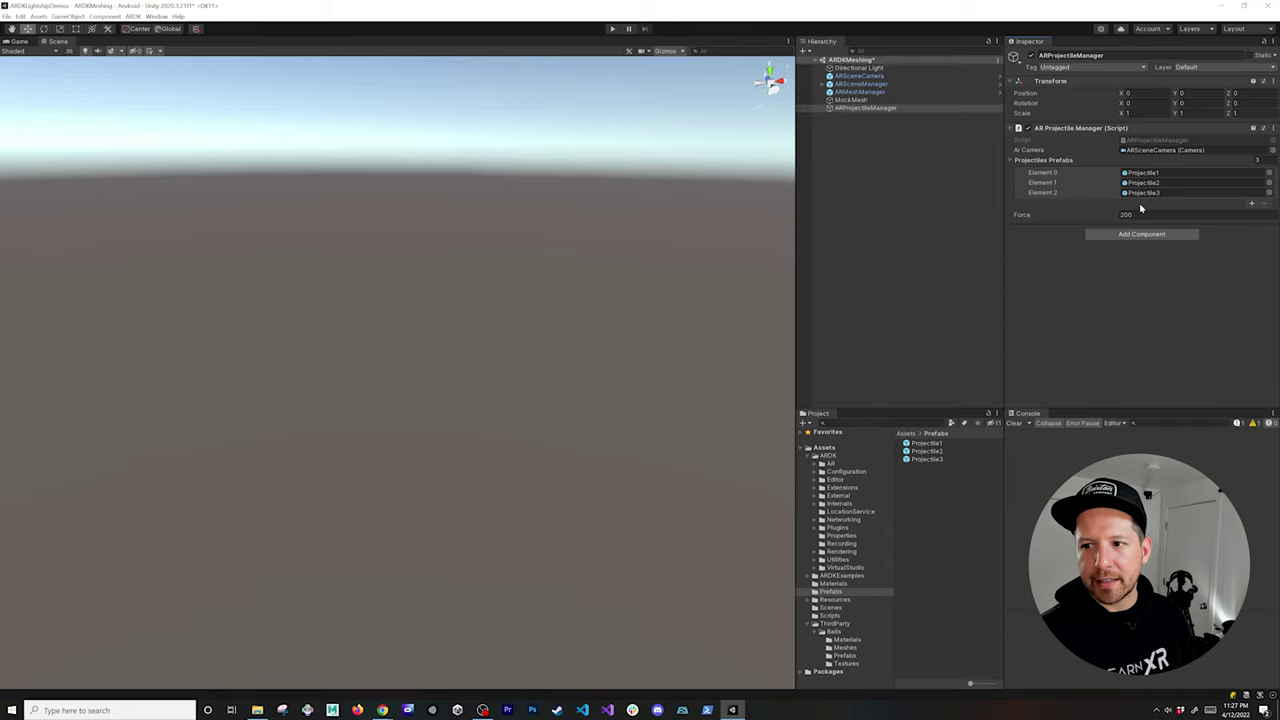
Save the scene and turn the ARProjectileManager object into a prefab in the Prefabs folder
{"action": "left_click", "coordinate": [898, 153]}
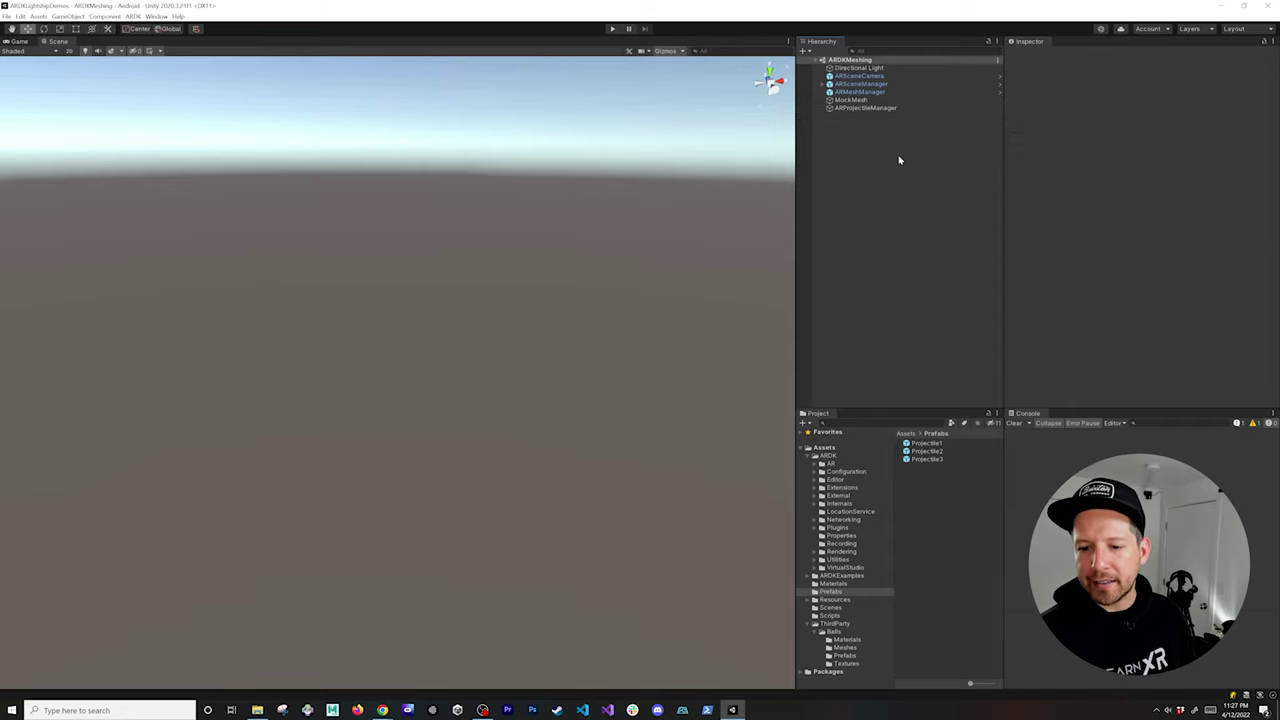
{"action": "left_click_drag", "start_coordinate": [886, 110], "coordinate": [950, 463]}
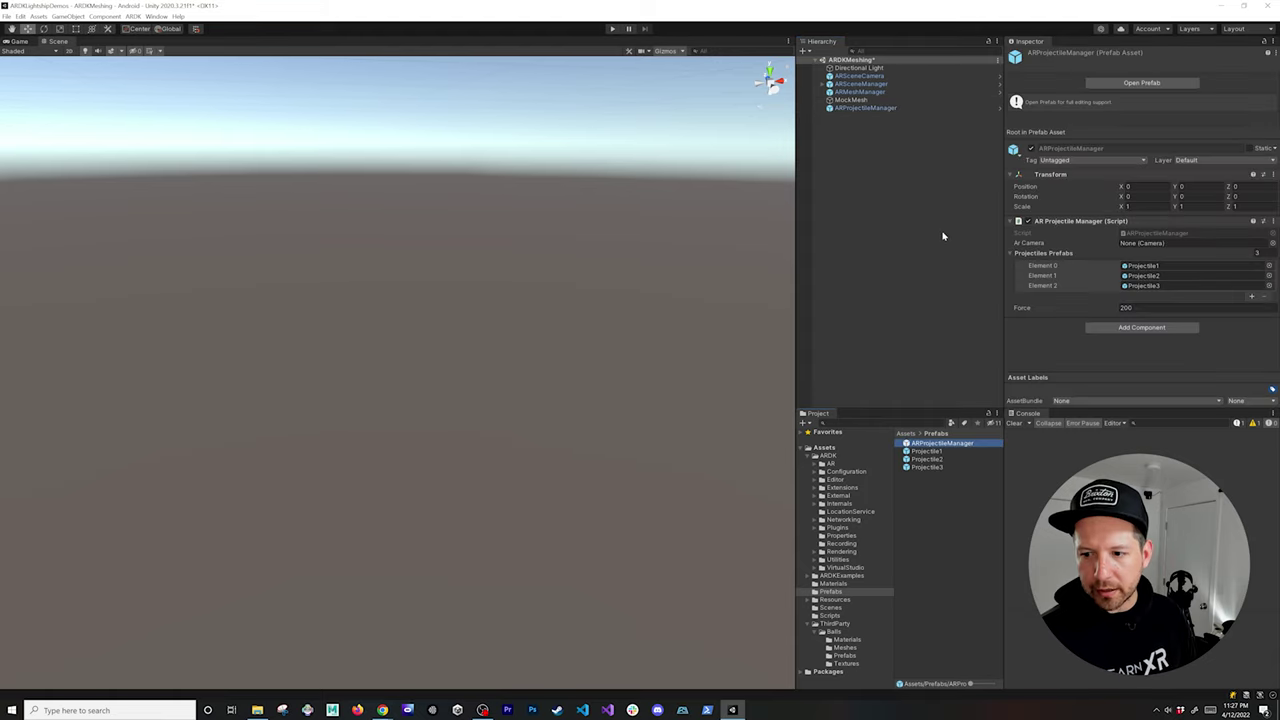
{"action": "left_click", "coordinate": [950, 168]}
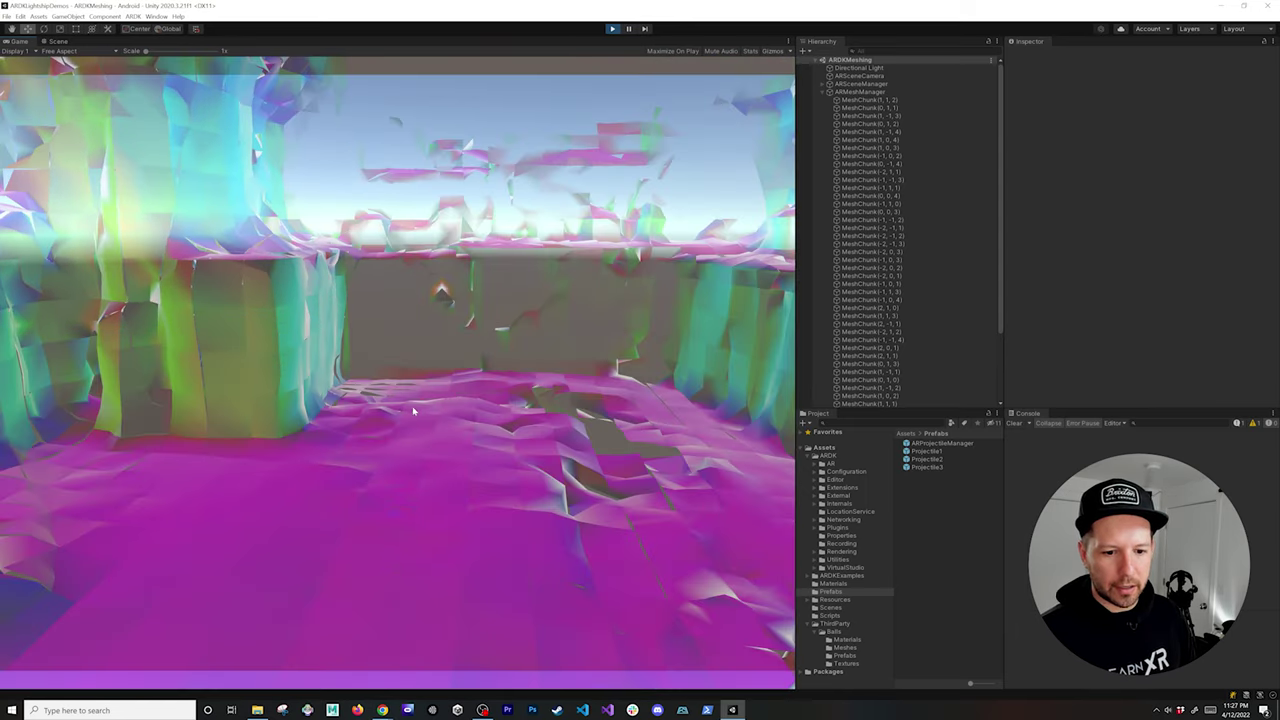
Launch several balls at the floor and walls in the running scene, and end the play test
{"action": "left_click", "coordinate": [413, 410]}
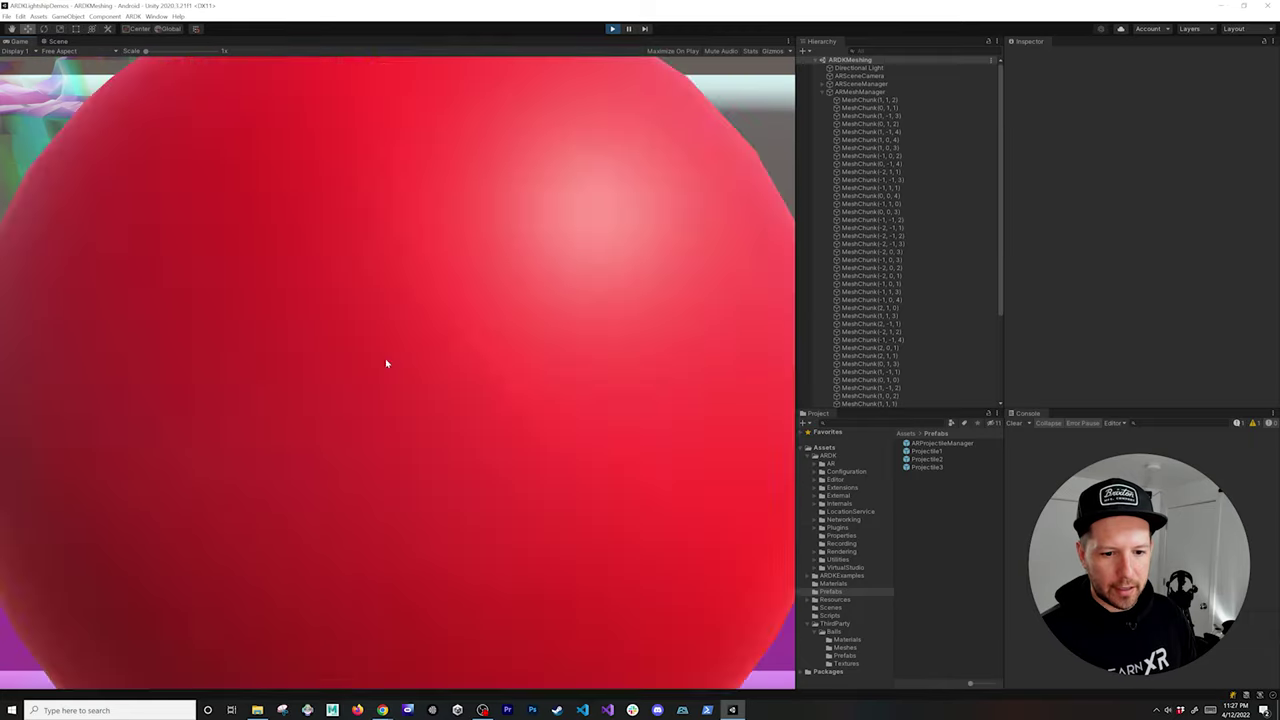
{"action": "left_click", "coordinate": [294, 291]}
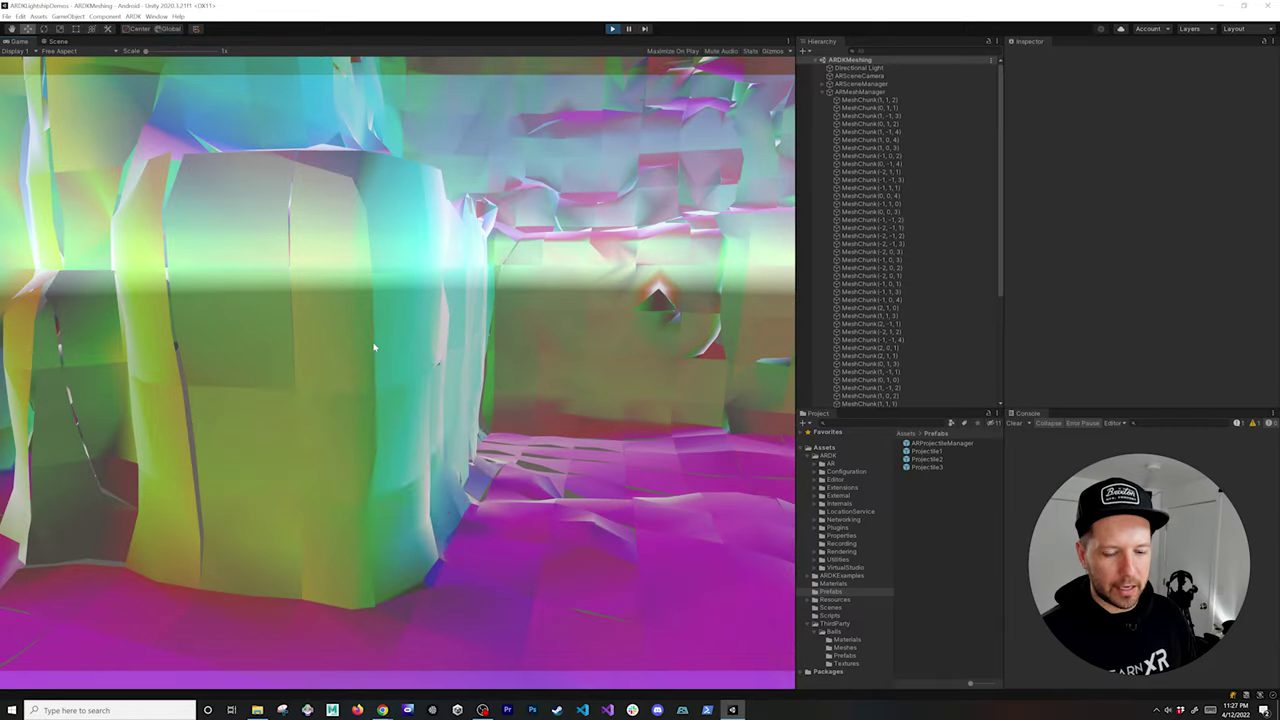
{"action": "left_click", "coordinate": [380, 350]}
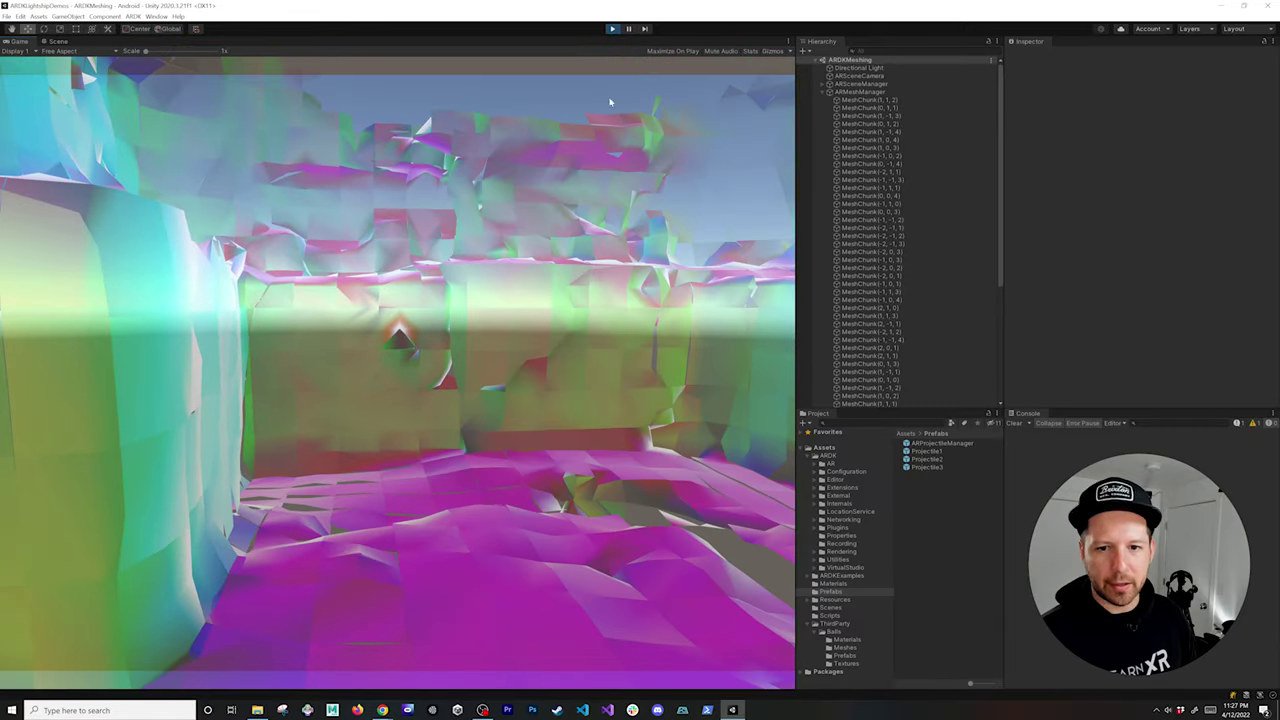
{"action": "left_click", "coordinate": [614, 30]}
Assign MeshColliderChunk as the Mesh Prefab of ARMeshManager and review that prefab's Mesh Collider component
{"action": "left_click", "coordinate": [879, 92]}
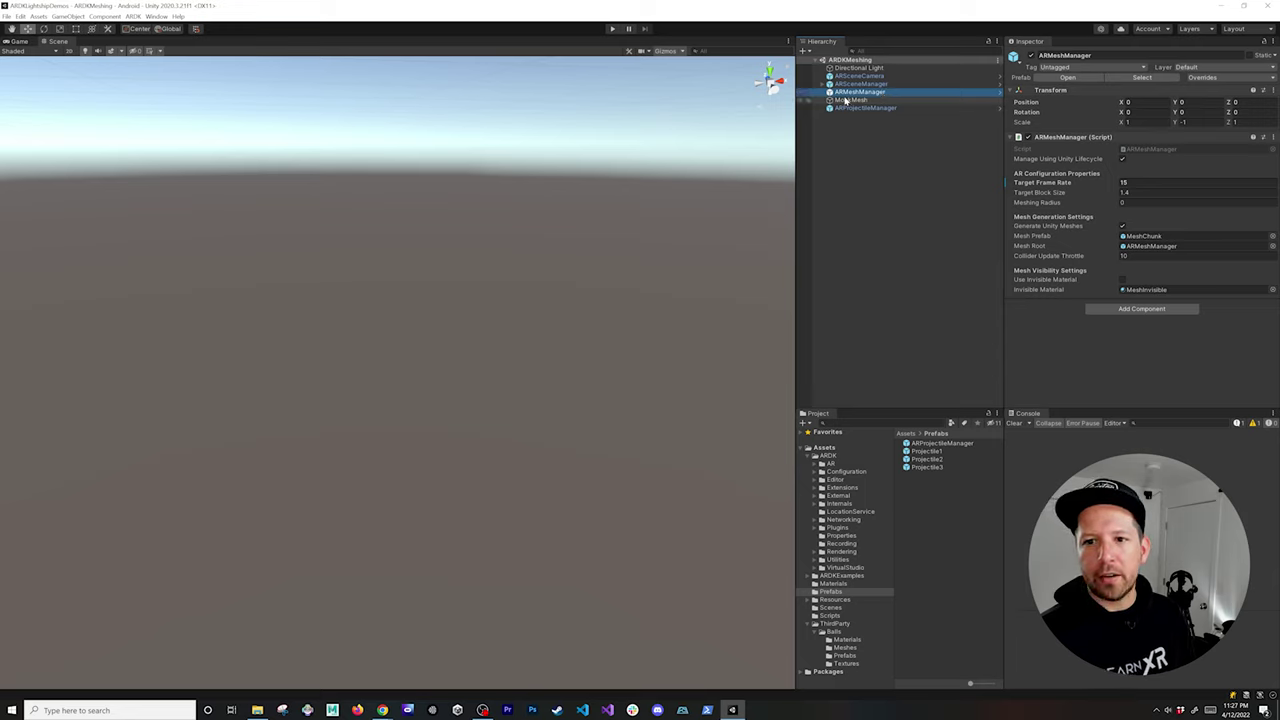
{"action": "left_click", "coordinate": [1145, 237]}
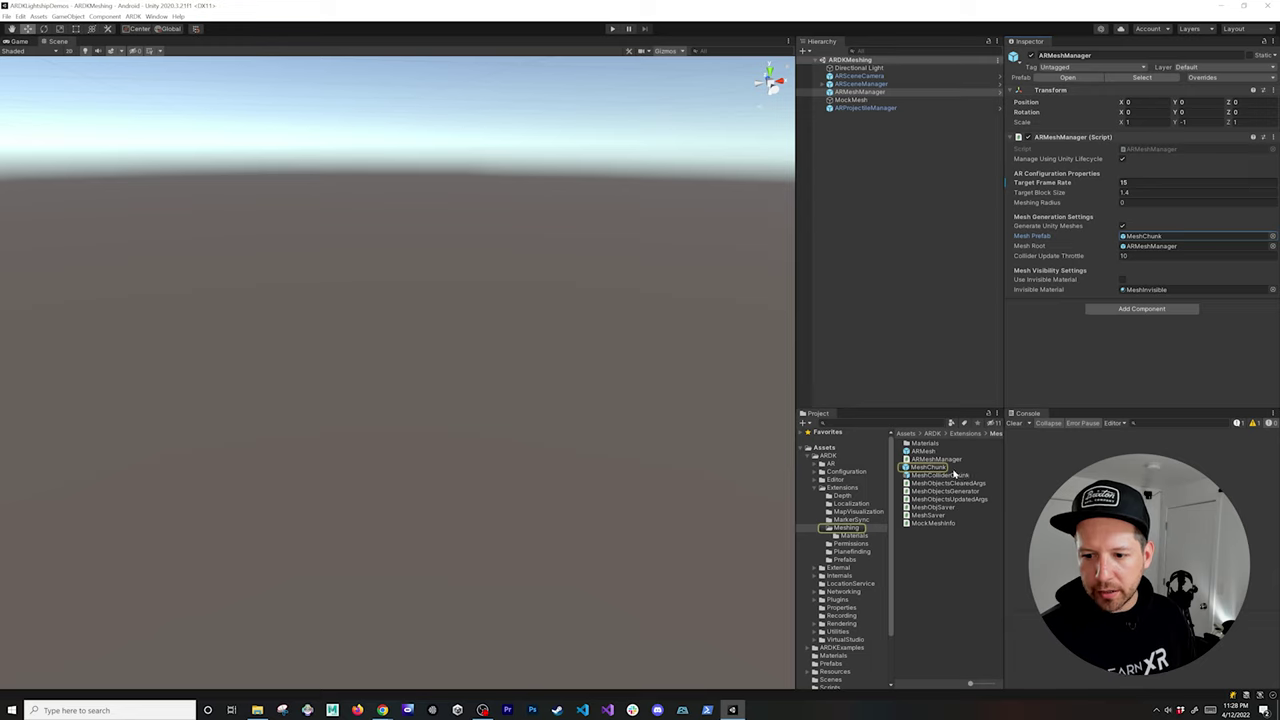
{"action": "left_click_drag", "start_coordinate": [946, 478], "coordinate": [1145, 242]}
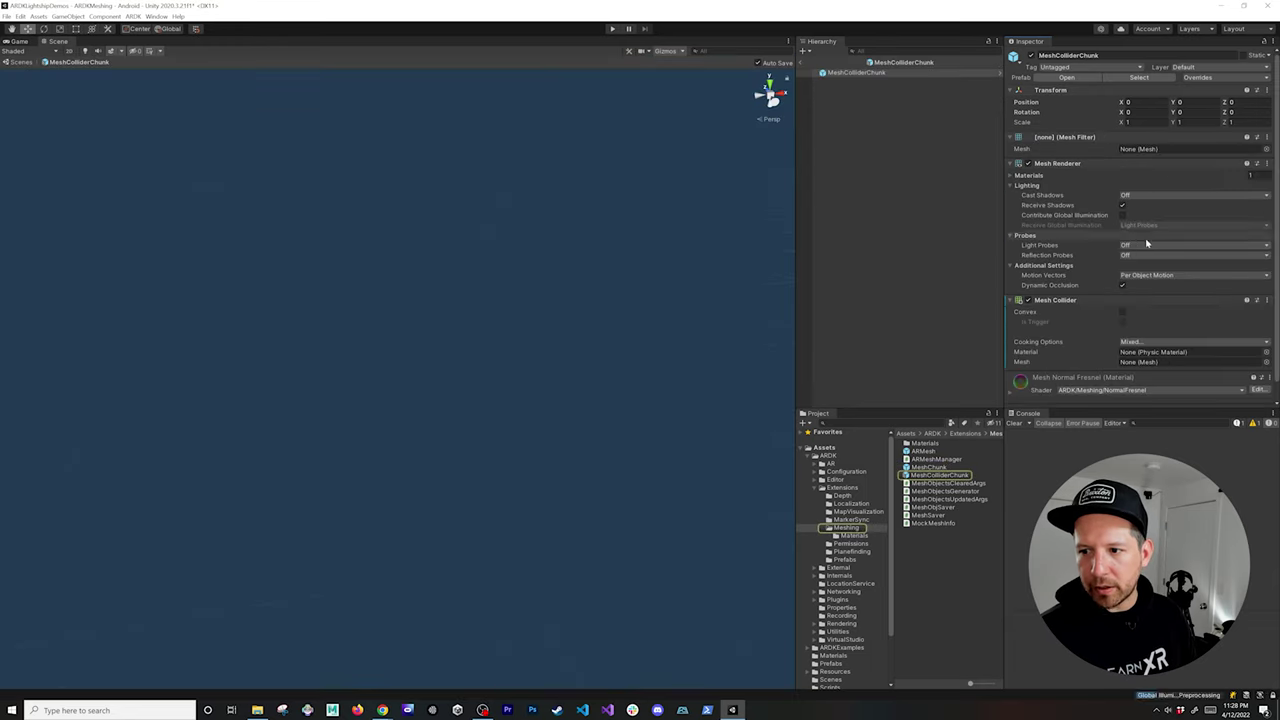
{"action": "double_click", "coordinate": [1148, 242]}
{"action": "scroll", "coordinate": [1137, 246], "scroll_direction": "down", "scroll_amount": 1}
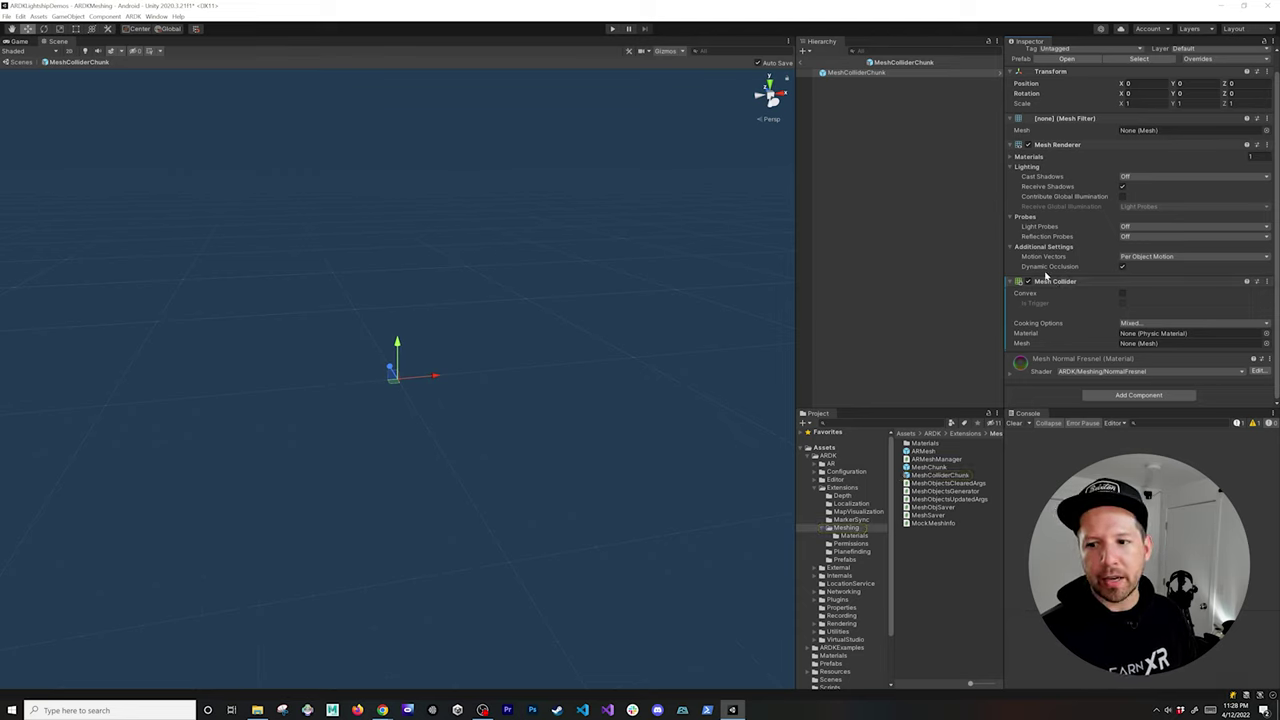
{"action": "left_click", "coordinate": [806, 63]}
Run the scene and launch balls in several directions to test their collisions with the generated mesh
{"action": "left_click", "coordinate": [612, 28]}
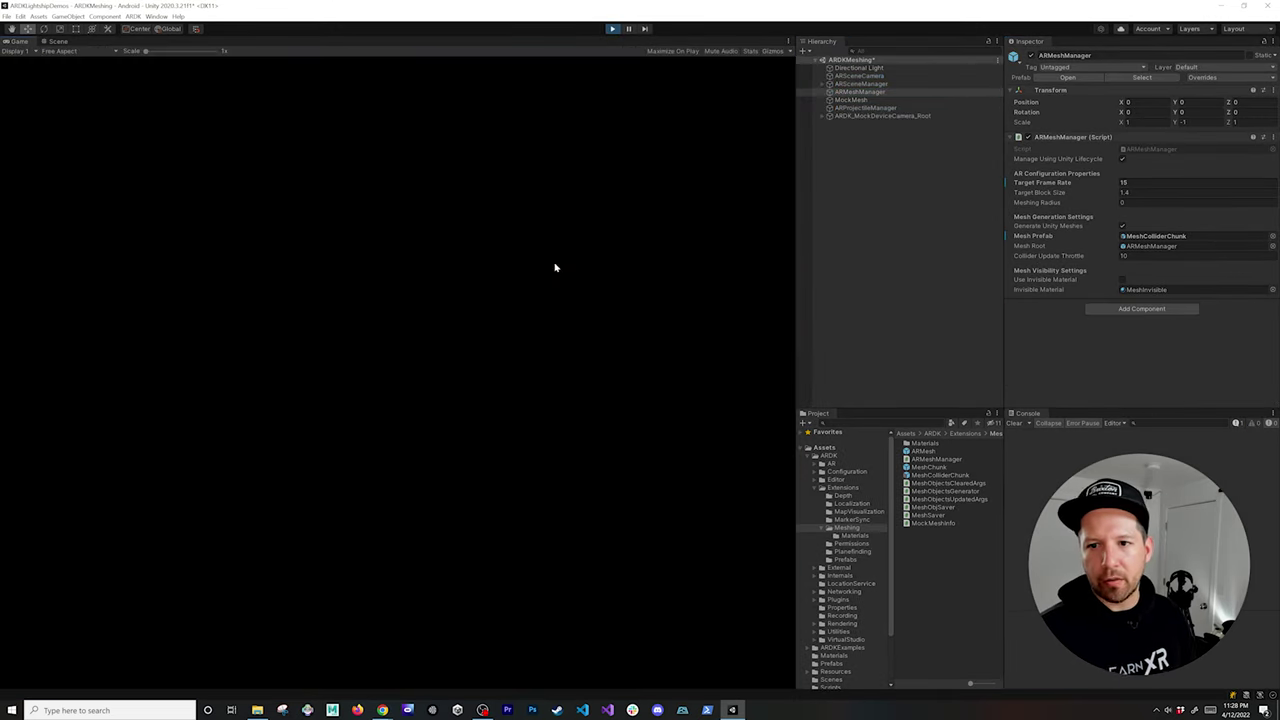
{"action": "key", "text": "w"}
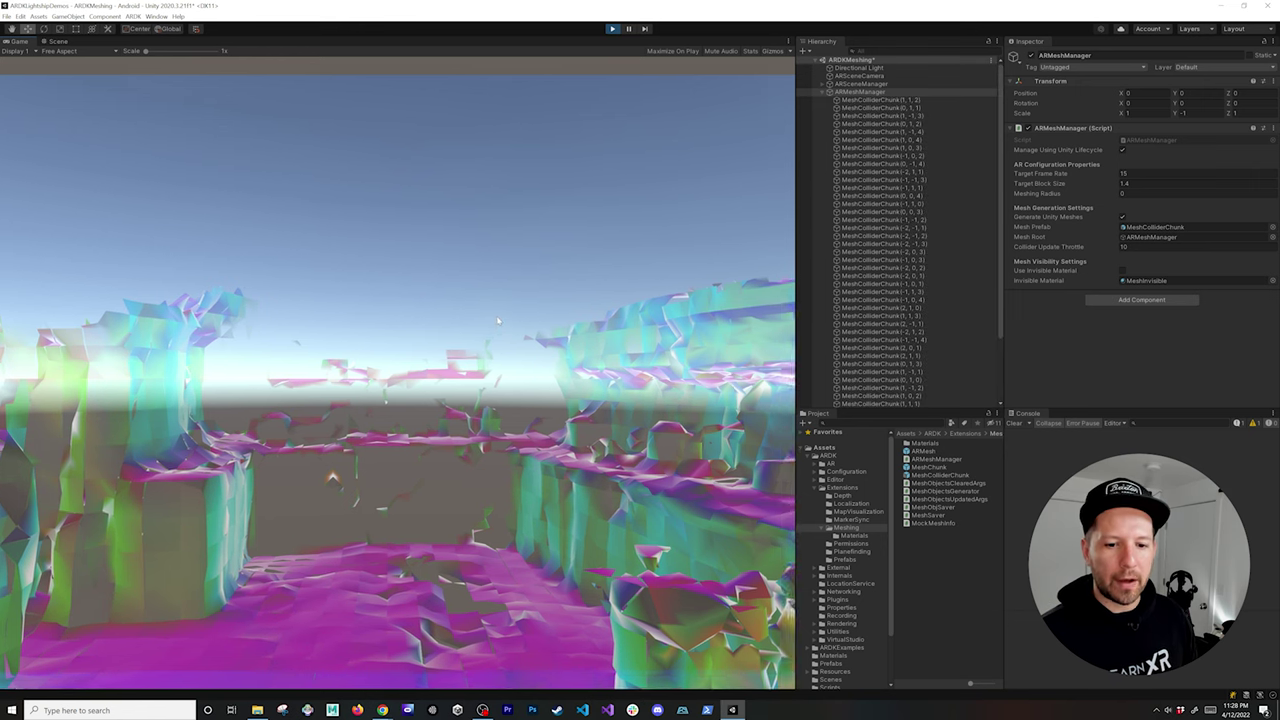
{"action": "left_click", "coordinate": [391, 457]}
{"action": "left_click", "coordinate": [391, 457]}
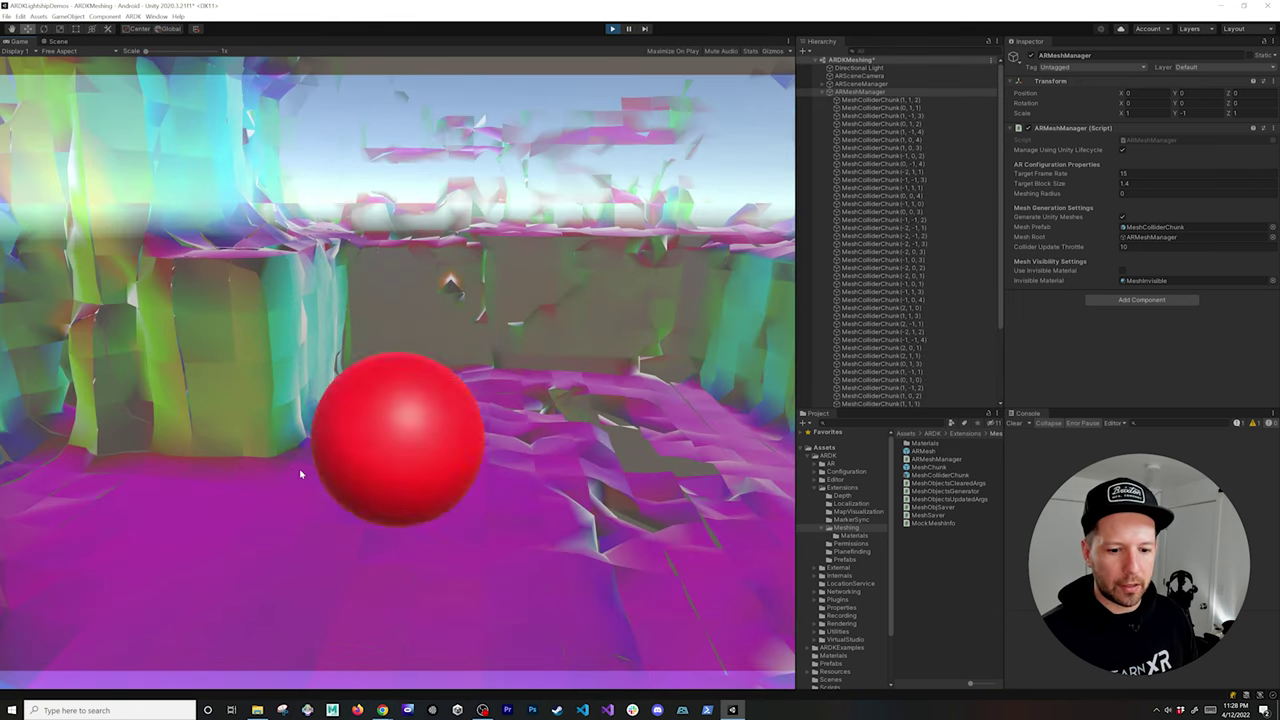
{"action": "left_click", "coordinate": [334, 471]}
{"action": "key", "text": "w"}
{"action": "left_click", "coordinate": [427, 378]}
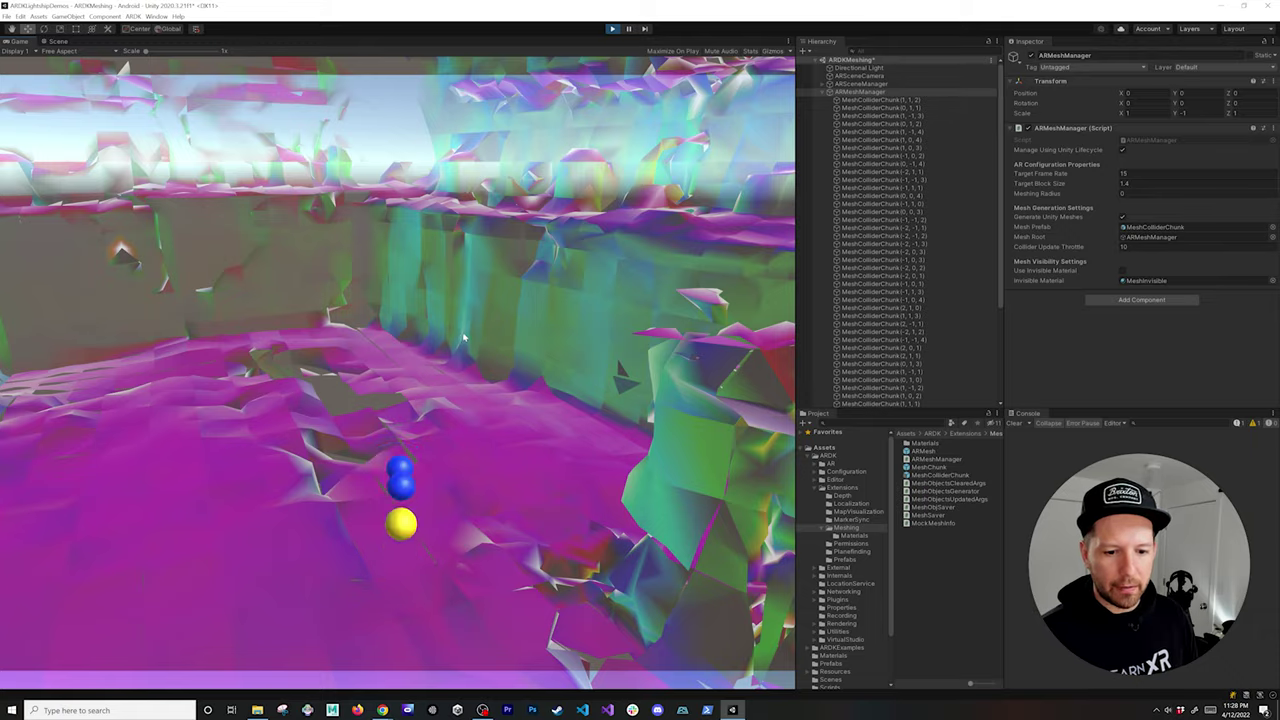
{"action": "left_click", "coordinate": [457, 337]}
{"action": "left_click", "coordinate": [258, 345]}
{"action": "left_click", "coordinate": [300, 340]}
{"action": "key", "text": "w"}
{"action": "left_click", "coordinate": [519, 308]}
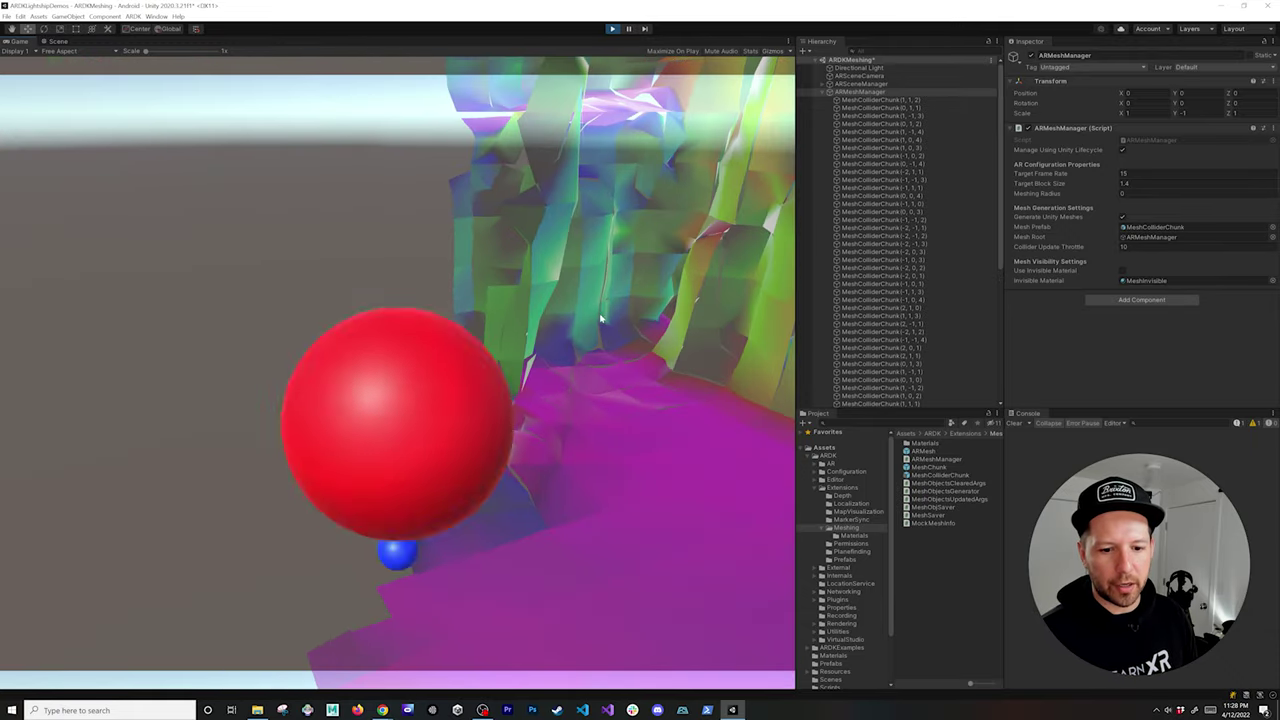
Launch a burst of balls onto the floor, and check a generated MeshColliderChunk's components before ending the play test
{"action": "key", "text": "w"}
{"action": "key", "text": "w"}
{"action": "left_click", "coordinate": [557, 316]}
{"action": "left_click", "coordinate": [557, 316]}
{"action": "left_click", "coordinate": [557, 316]}
{"action": "left_click", "coordinate": [557, 316]}
{"action": "left_click", "coordinate": [557, 316]}
{"action": "left_click", "coordinate": [557, 316]}
{"action": "left_click", "coordinate": [557, 316]}
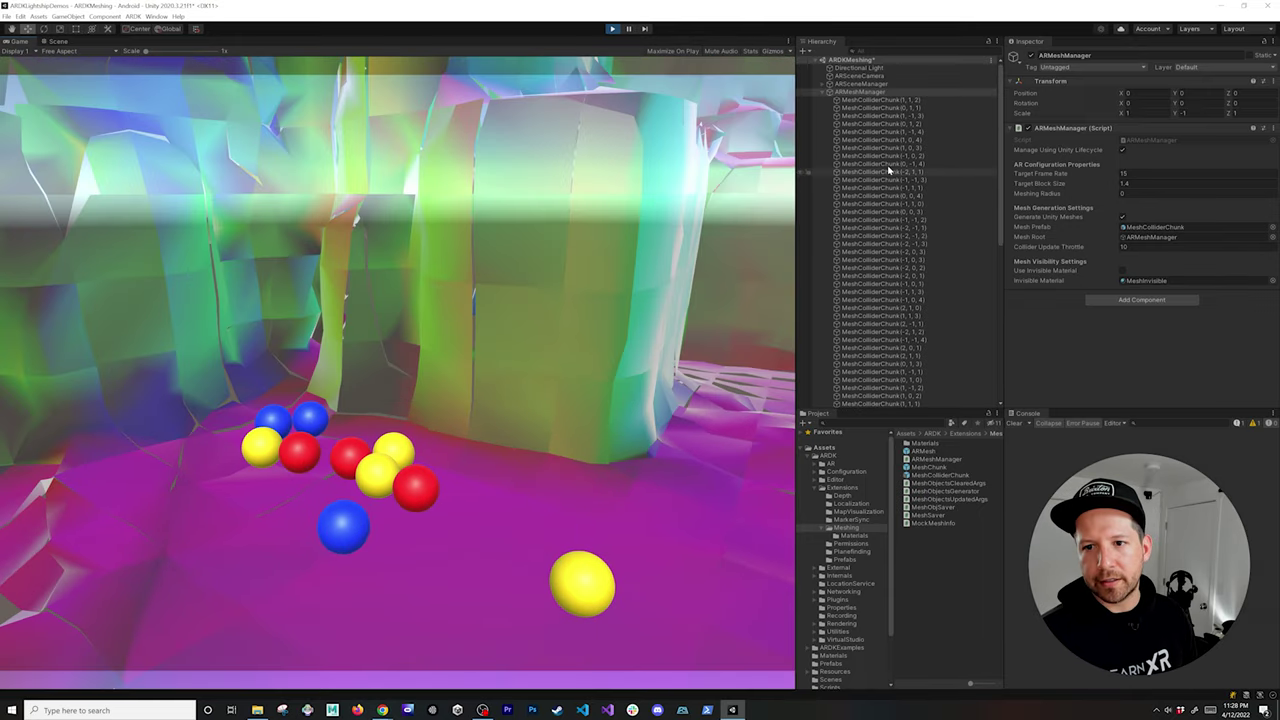
{"action": "left_click", "coordinate": [902, 204]}
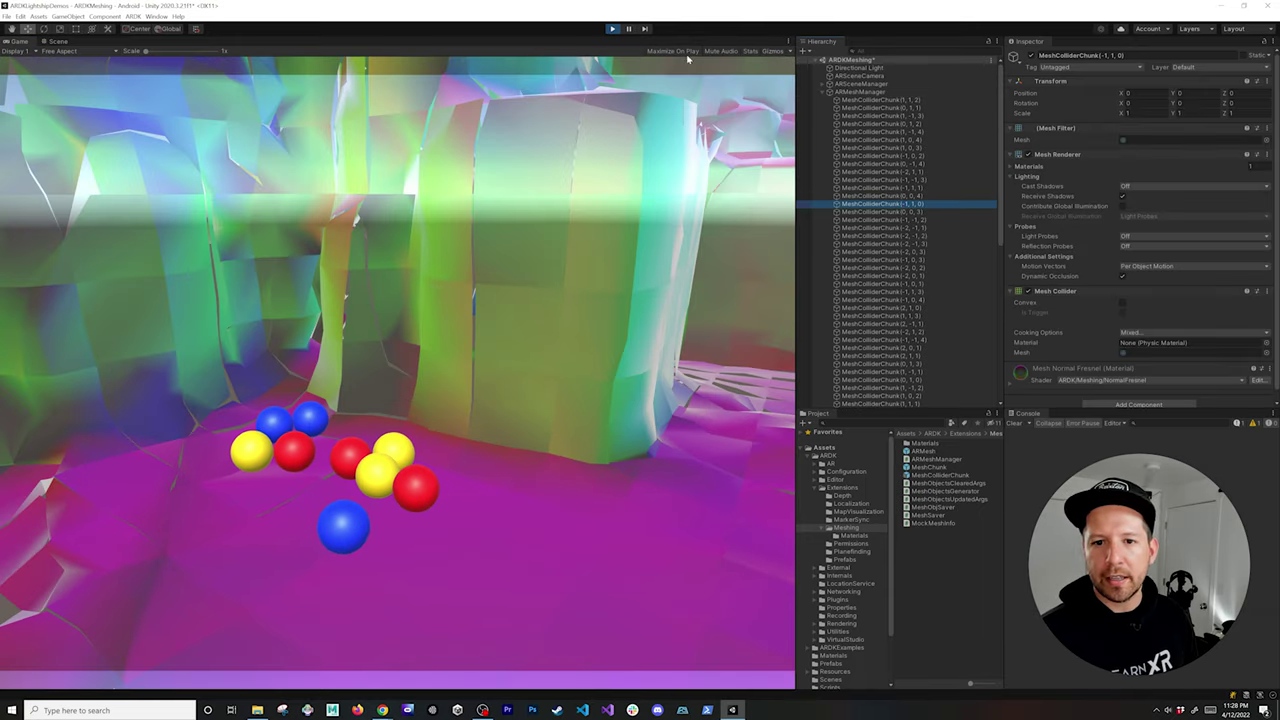
{"action": "left_click", "coordinate": [612, 28]}
Extend ARProjectileManager's Projectiles Prefabs to four elements and assign Baseball, Basketball, Beachball and Beachball_2 from the ThirdParty Balls prefabs
{"action": "left_click", "coordinate": [862, 108]}
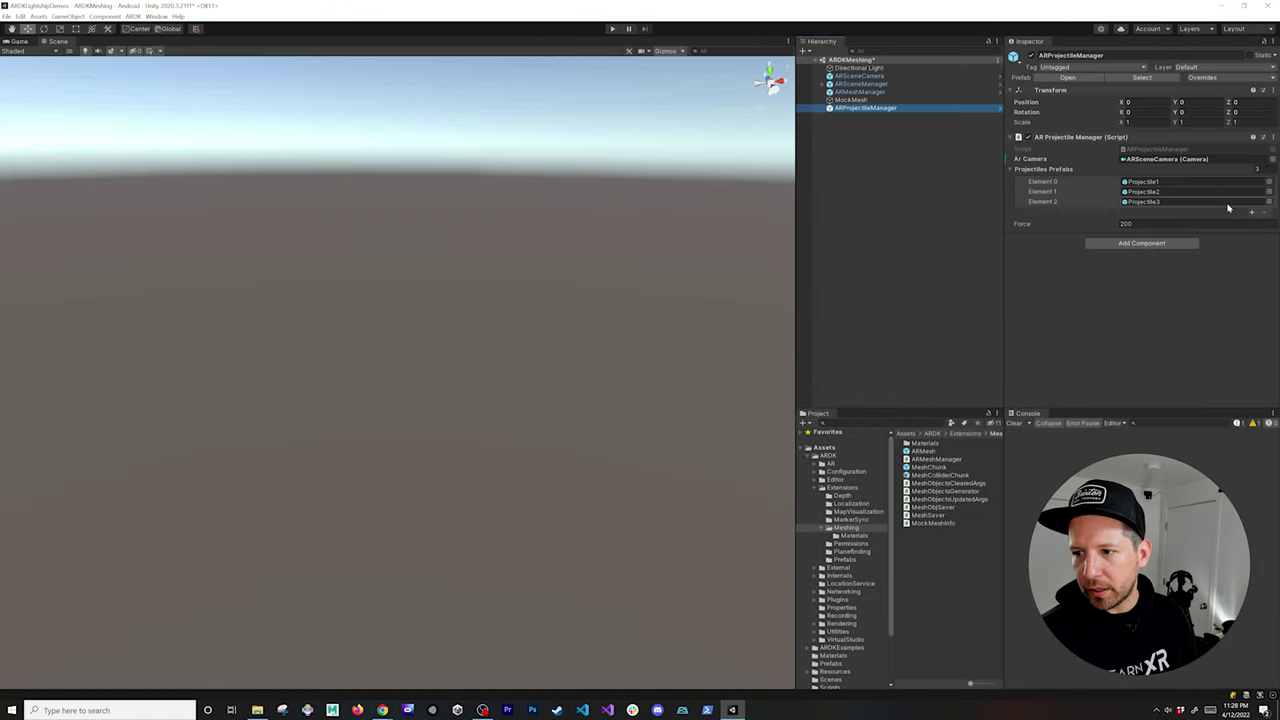
{"action": "double_click", "coordinate": [1242, 204]}
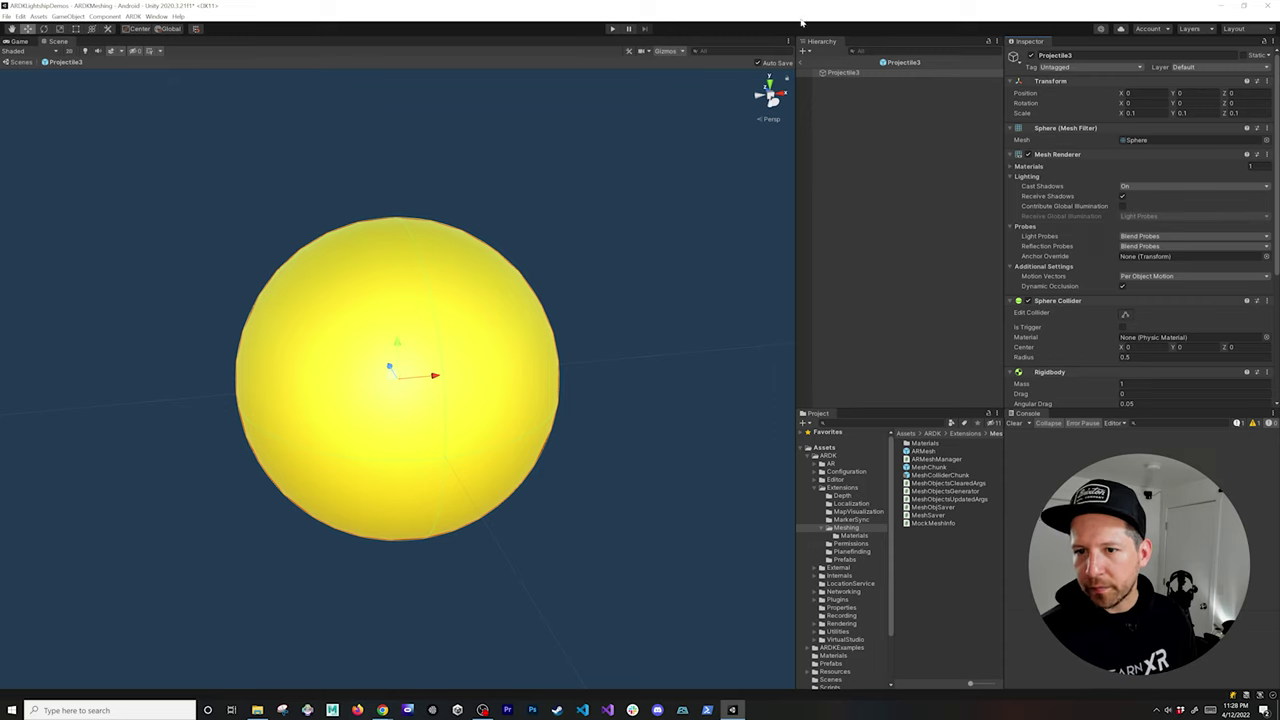
{"action": "left_click", "coordinate": [822, 62]}
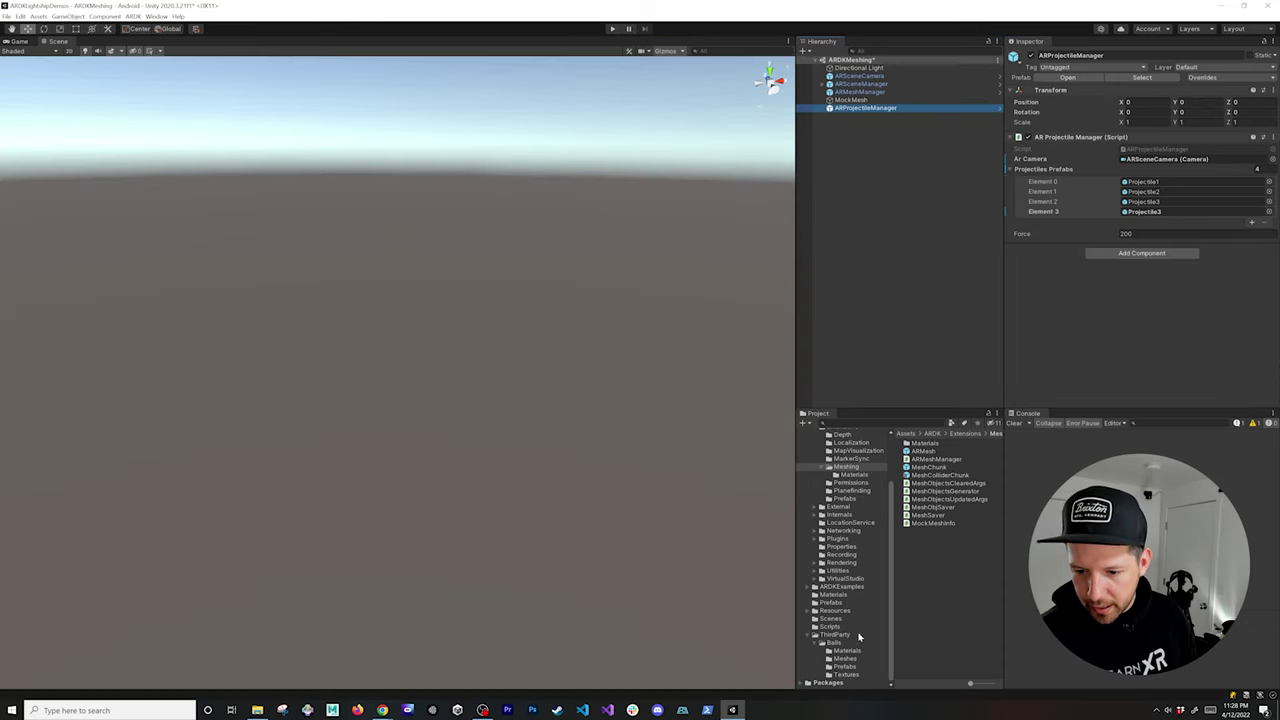
{"action": "left_click", "coordinate": [843, 666]}
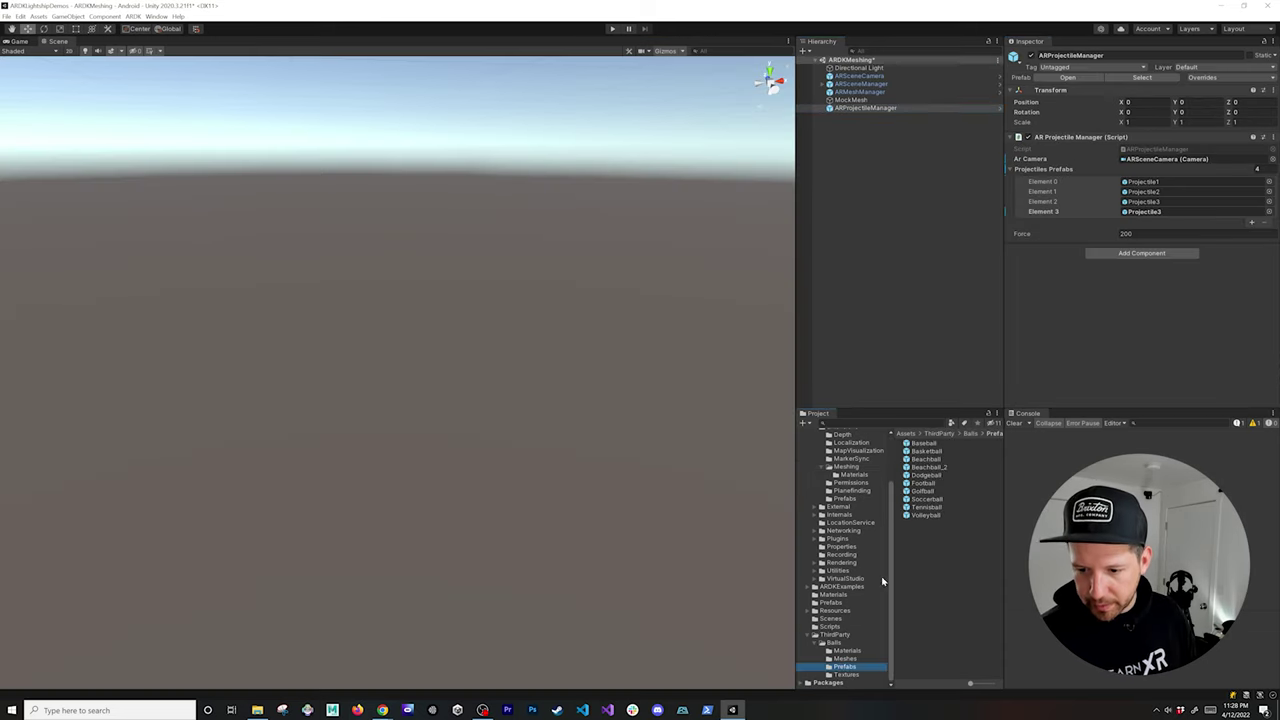
{"action": "left_click_drag", "start_coordinate": [924, 447], "coordinate": [1133, 186]}
{"action": "left_click_drag", "start_coordinate": [924, 455], "coordinate": [1146, 192]}
{"action": "left_click_drag", "start_coordinate": [937, 461], "coordinate": [1146, 203]}
{"action": "left_click_drag", "start_coordinate": [937, 467], "coordinate": [1182, 222]}
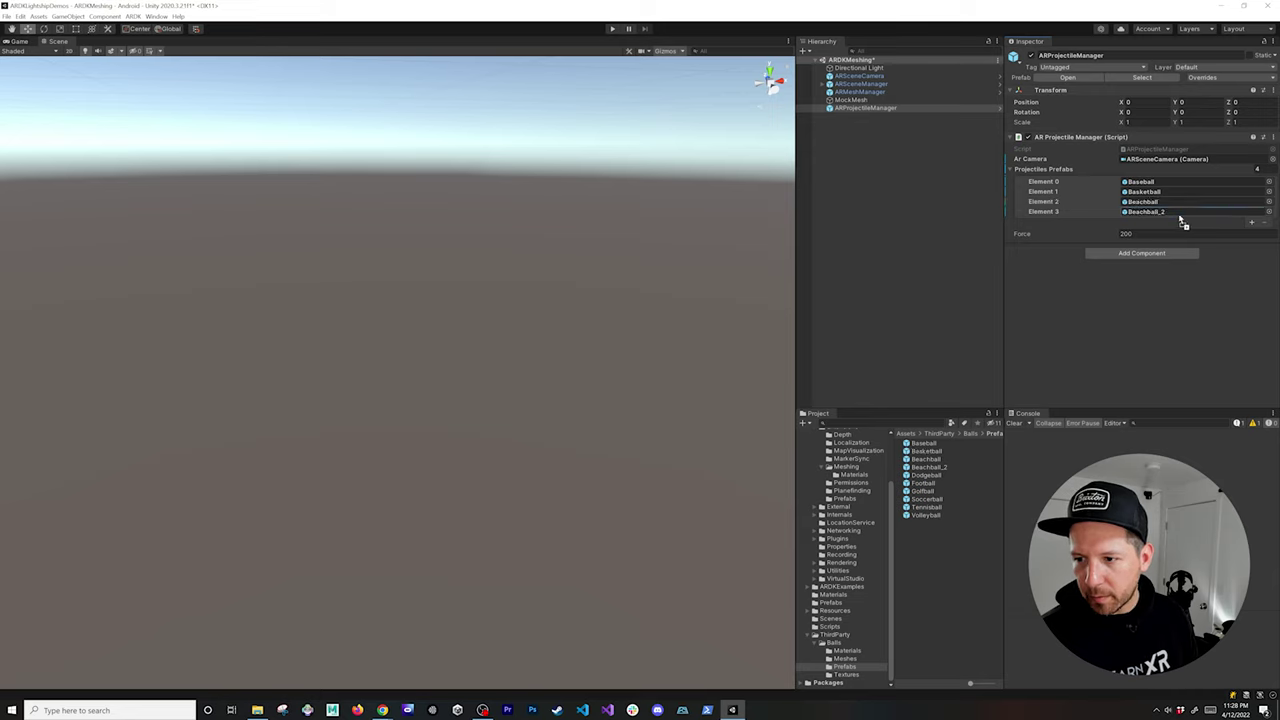
Add two more elements to Projectiles Prefabs and assign Soccerball and Volleyball to them
{"action": "left_click", "coordinate": [1251, 222]}
{"action": "left_click", "coordinate": [1251, 233]}
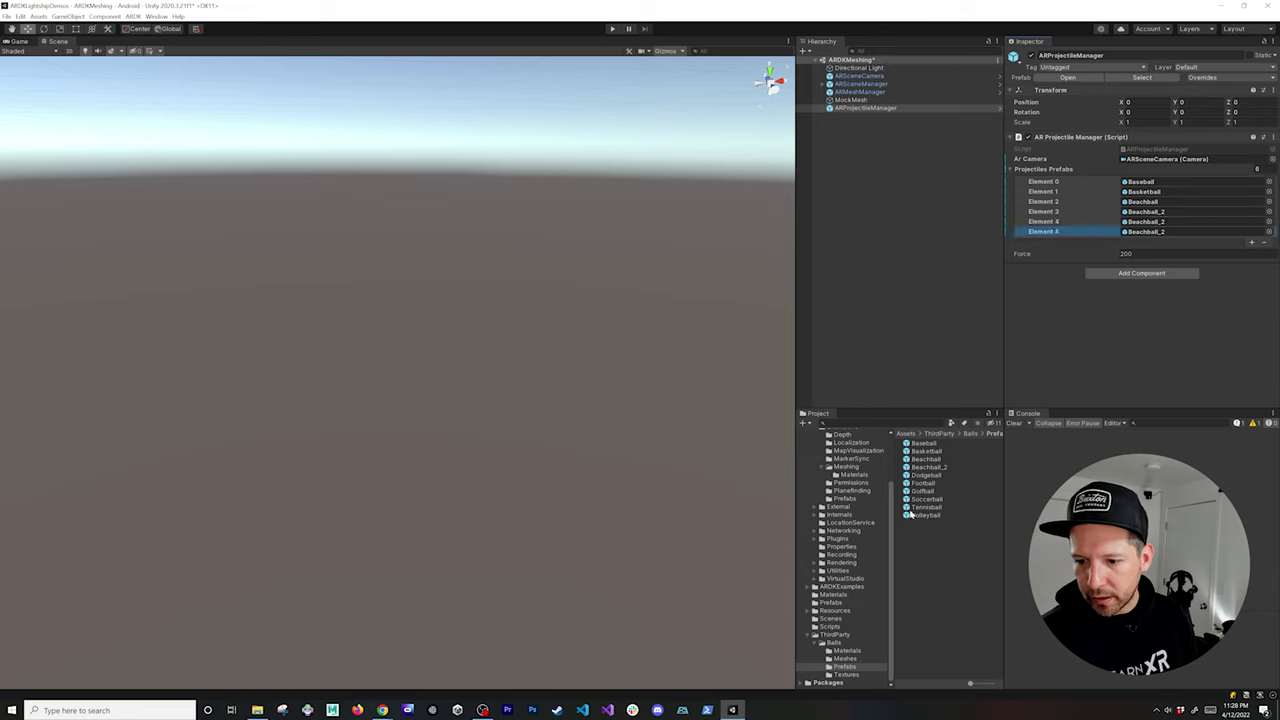
{"action": "left_click_drag", "start_coordinate": [1111, 302], "coordinate": [1156, 222]}
{"action": "left_click_drag", "start_coordinate": [922, 516], "coordinate": [1155, 233]}
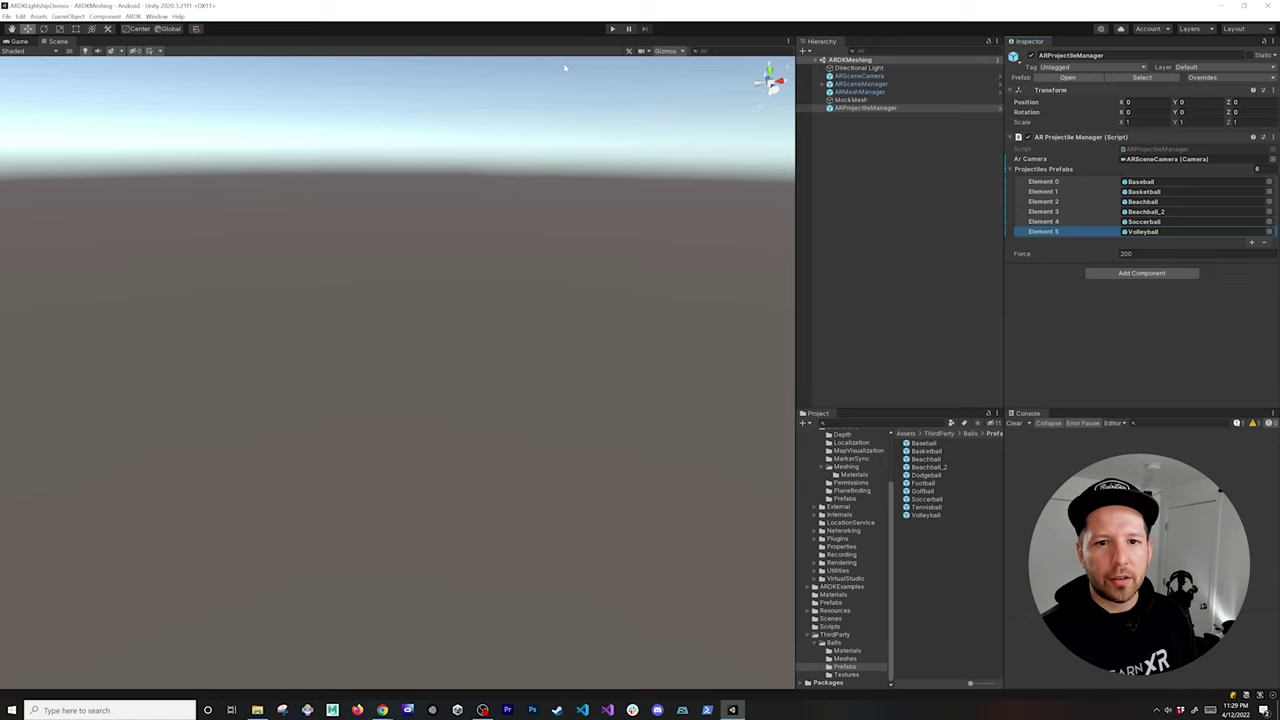
Run the scene and launch many random sports balls around the meshed room to test the new projectile prefabs
{"action": "left_click", "coordinate": [612, 29]}
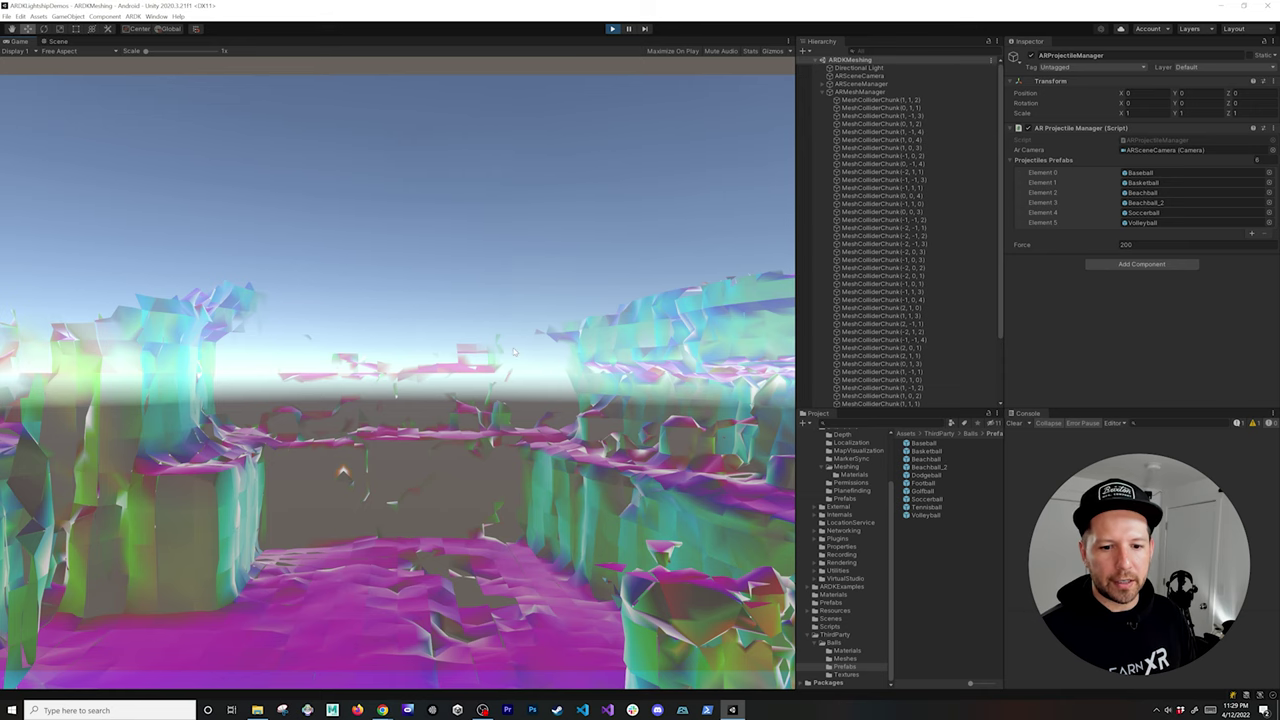
{"action": "key", "text": "w"}
{"action": "right_click_drag", "start_coordinate": [514, 352], "coordinate": [493, 449]}
{"action": "left_click", "coordinate": [494, 444]}
{"action": "left_click", "coordinate": [508, 400]}
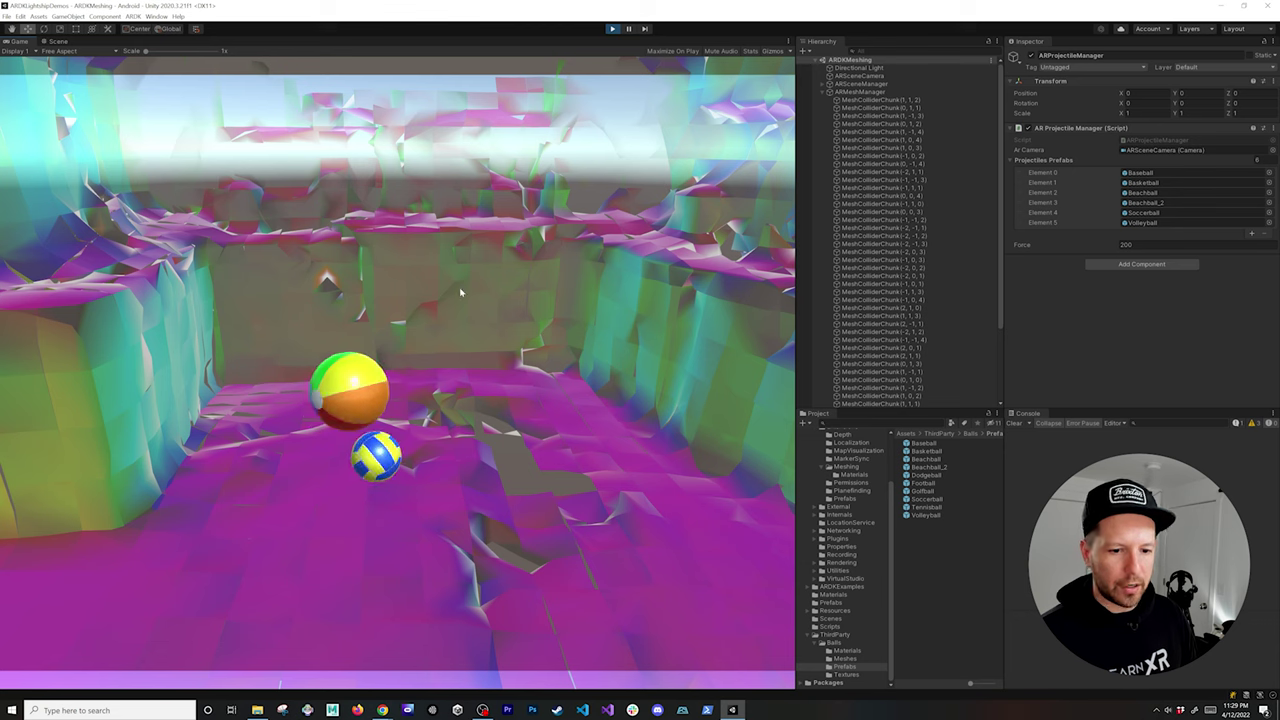
{"action": "right_click_drag", "start_coordinate": [508, 400], "coordinate": [255, 271]}
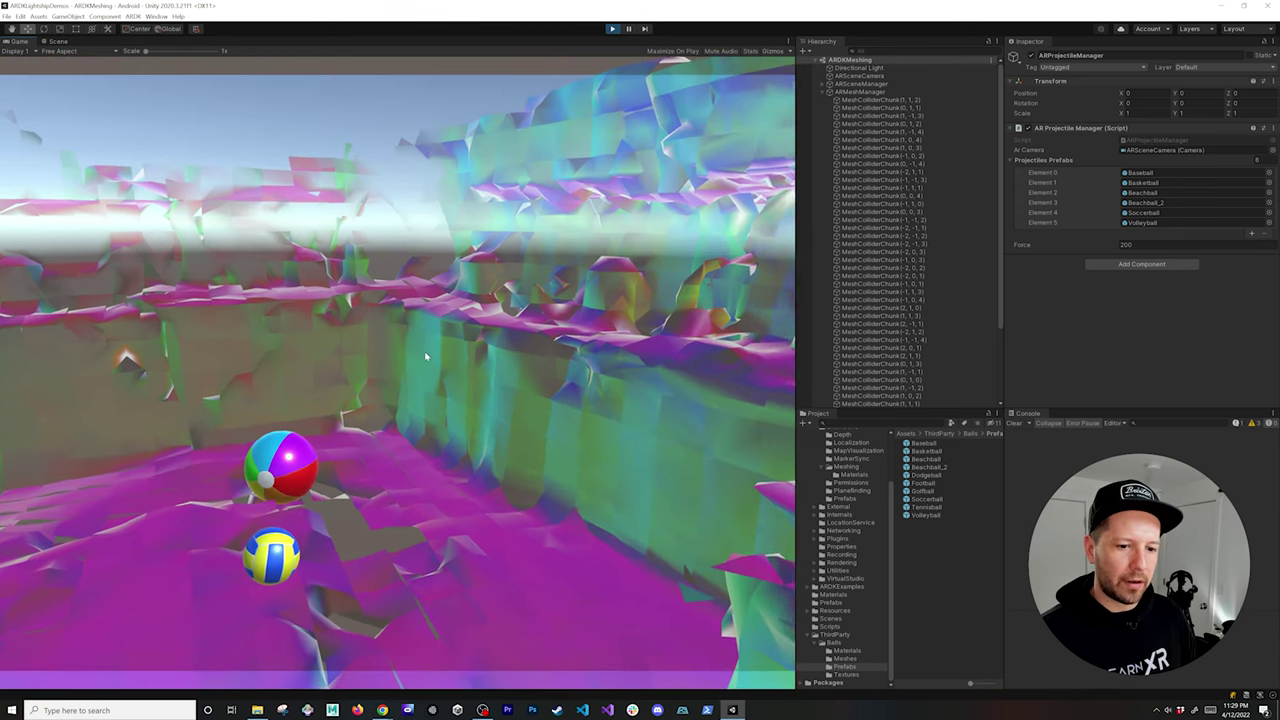
{"action": "left_click", "coordinate": [255, 271]}
{"action": "left_click", "coordinate": [255, 271]}
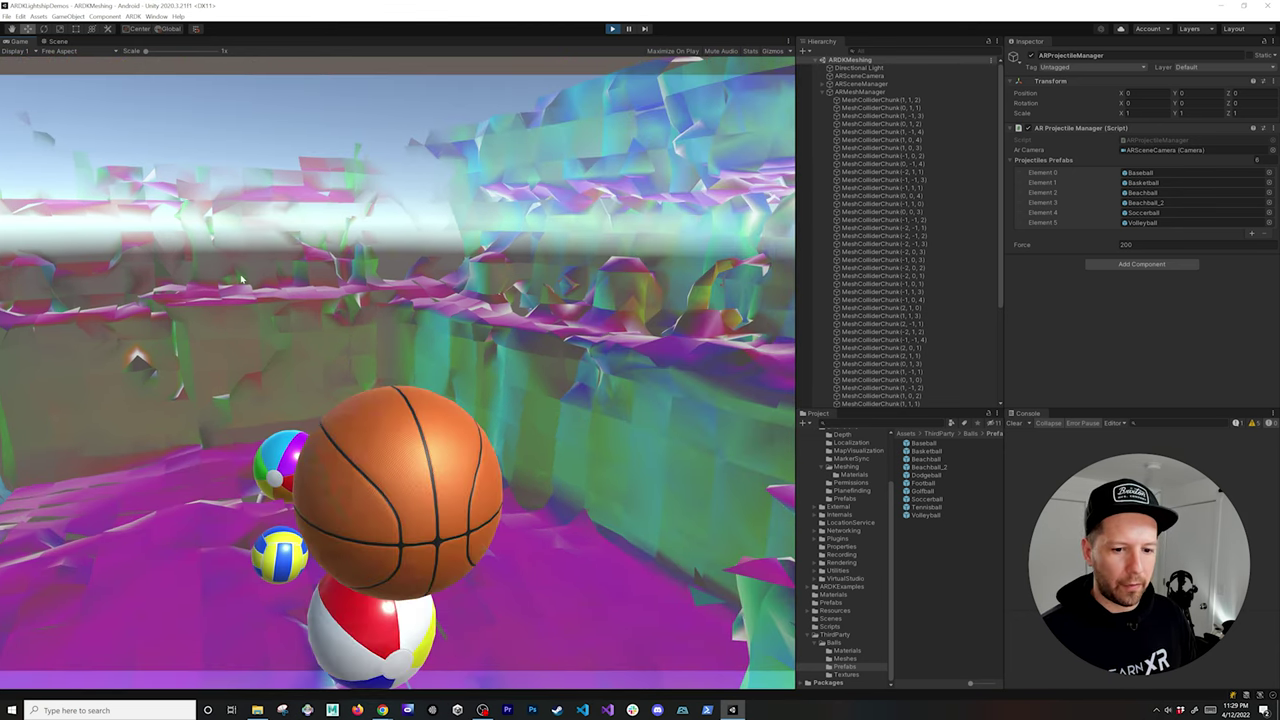
{"action": "left_click", "coordinate": [255, 271]}
{"action": "right_click_drag", "start_coordinate": [255, 271], "coordinate": [267, 316]}
{"action": "left_click", "coordinate": [267, 316]}
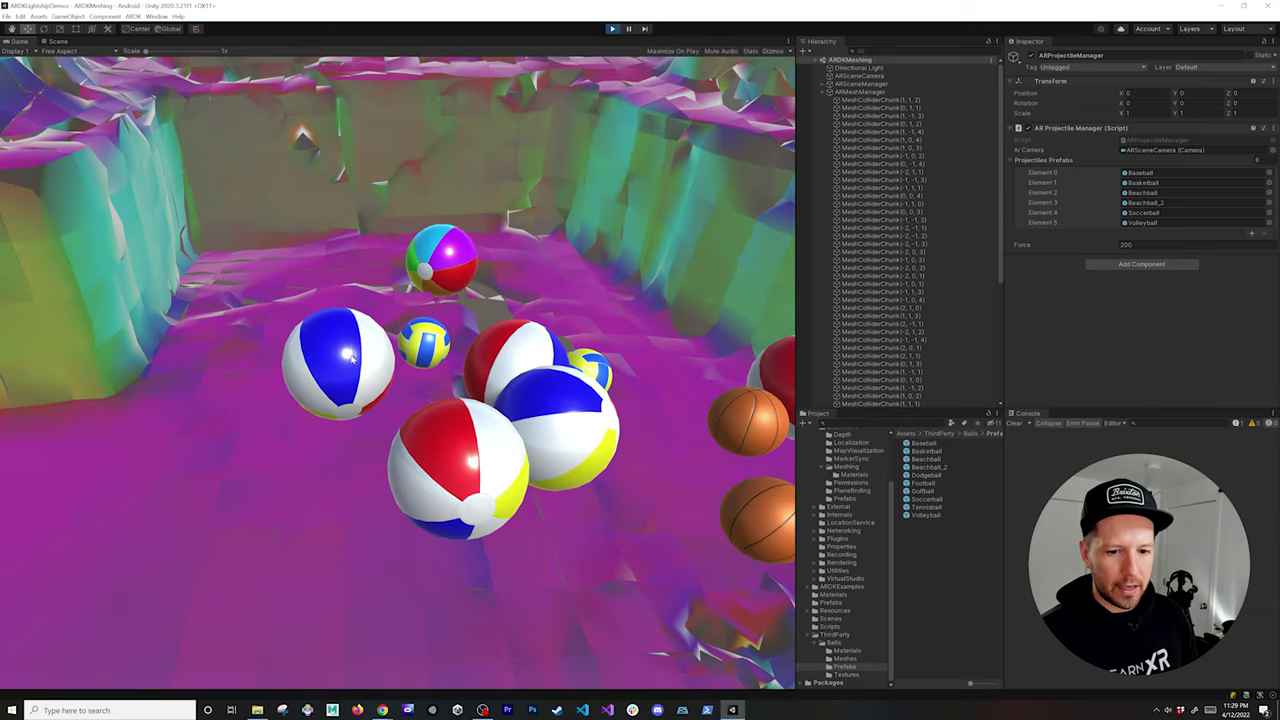
{"action": "right_click_drag", "start_coordinate": [267, 316], "coordinate": [399, 213]}
{"action": "left_click", "coordinate": [340, 258]}
{"action": "left_click", "coordinate": [340, 258]}
{"action": "left_click", "coordinate": [331, 240]}
{"action": "left_click", "coordinate": [399, 213]}
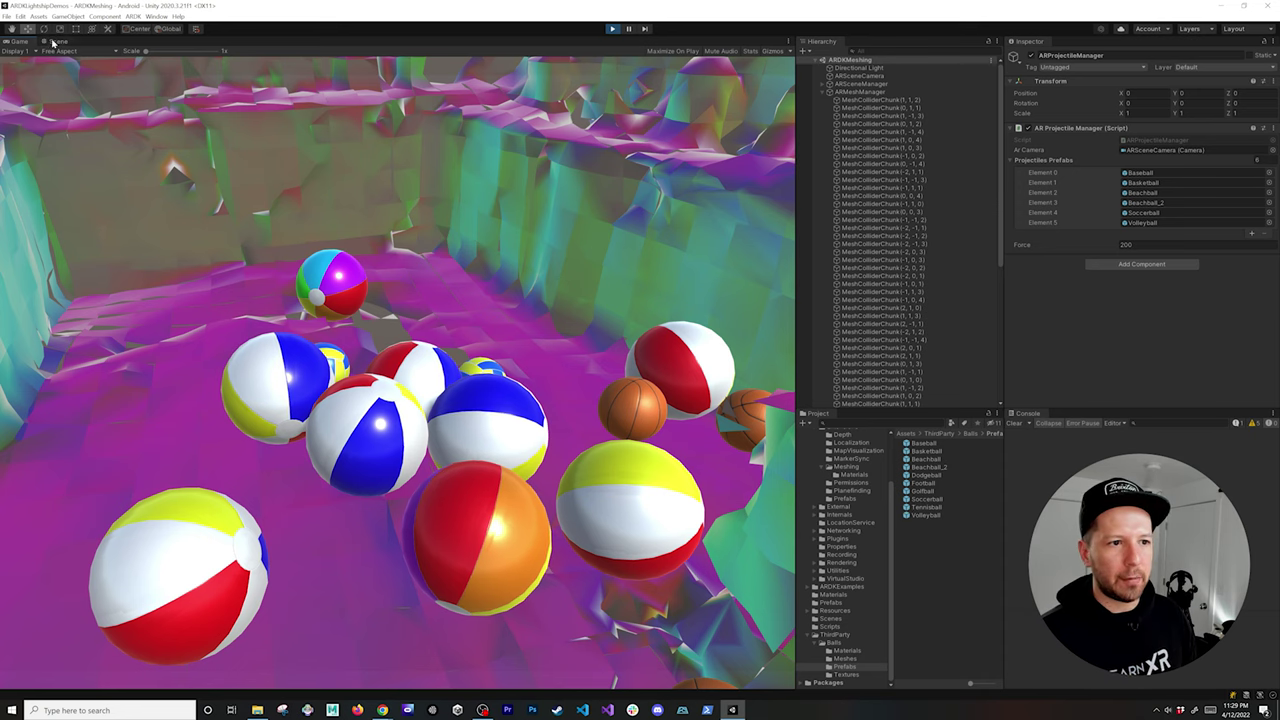
Examine the launched balls and a selected beach ball's components up close in the Scene view, and end the play test
{"action": "left_click", "coordinate": [57, 41]}
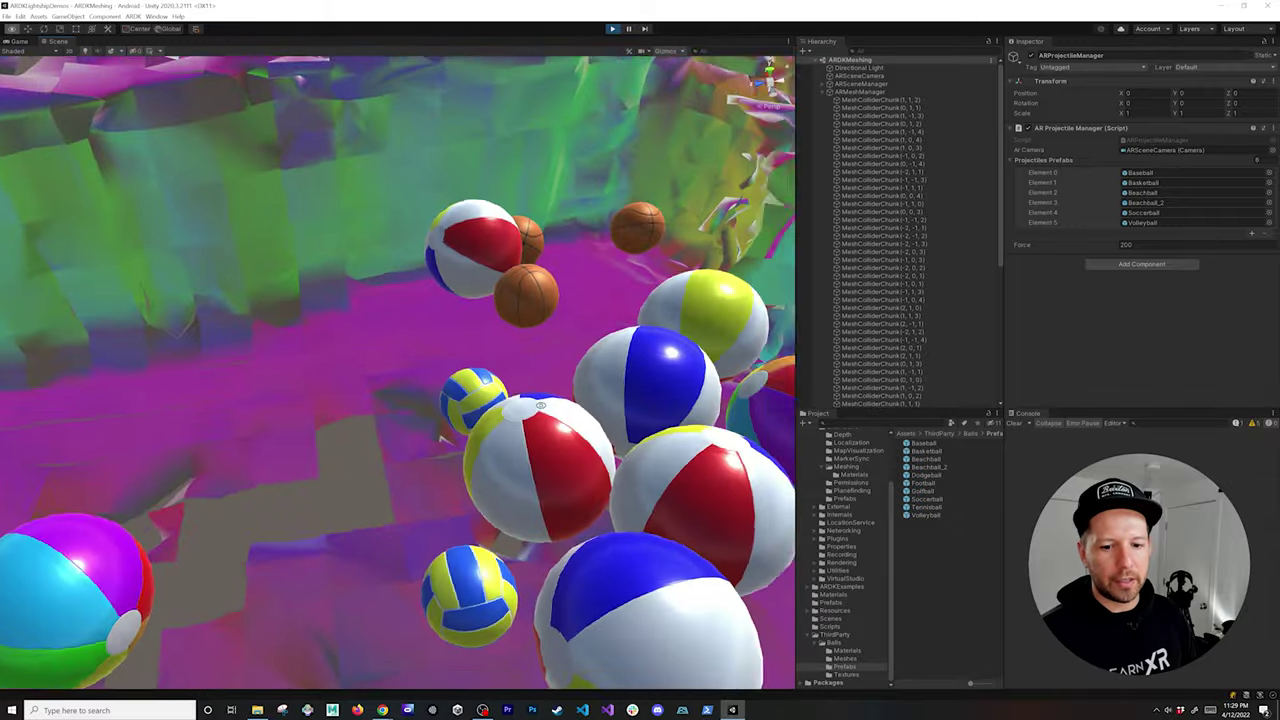
{"action": "right_click_drag", "start_coordinate": [537, 405], "coordinate": [263, 548]}
{"action": "scroll", "coordinate": [263, 548], "scroll_direction": "up", "scroll_amount": 5}
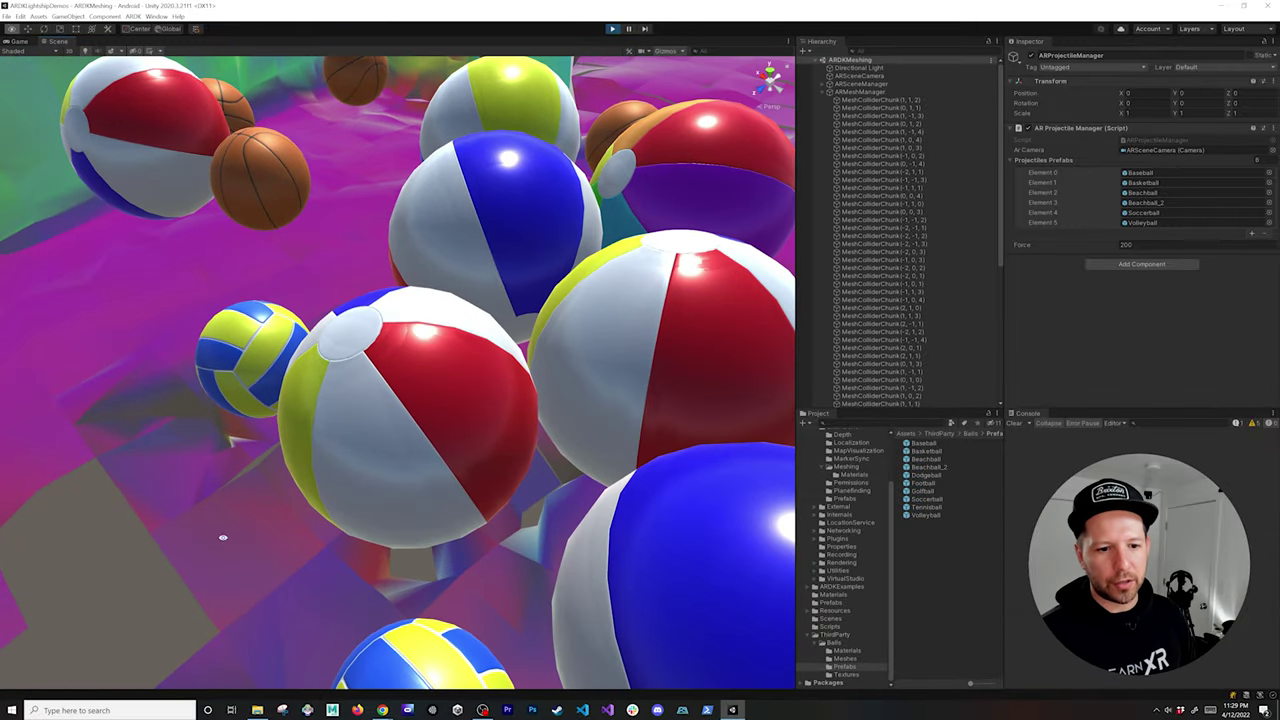
{"action": "left_click", "coordinate": [468, 348]}
{"action": "mouse_move", "coordinate": [468, 348]}
{"action": "left_mouse_down", "text": "alt"}
{"action": "mouse_move", "coordinate": [551, 295]}
{"action": "mouse_move", "coordinate": [651, 297]}
{"action": "mouse_move", "coordinate": [600, 329]}
{"action": "left_mouse_up", "text": "alt"}
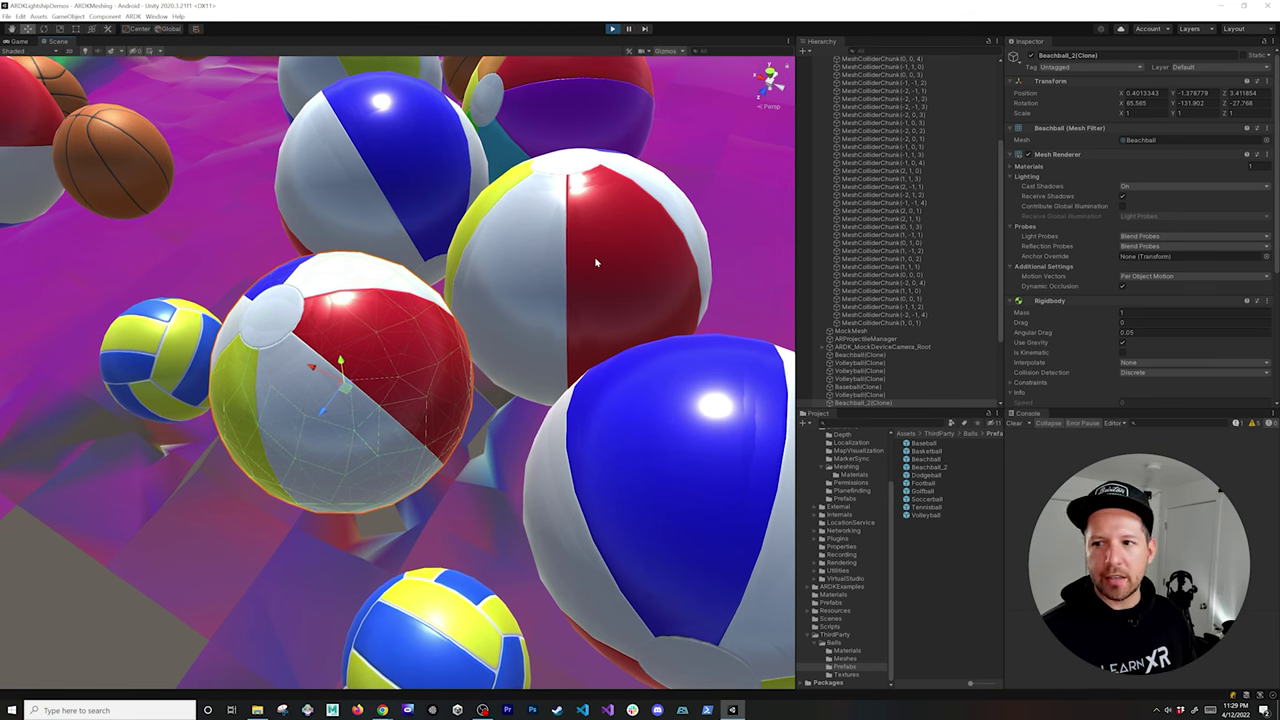
{"action": "scroll", "coordinate": [594, 262], "scroll_direction": "down", "scroll_amount": 10}
{"action": "scroll", "coordinate": [516, 297], "scroll_direction": "up", "scroll_amount": 10}
{"action": "left_click_drag", "start_coordinate": [516, 297], "coordinate": [487, 281], "text": "alt"}
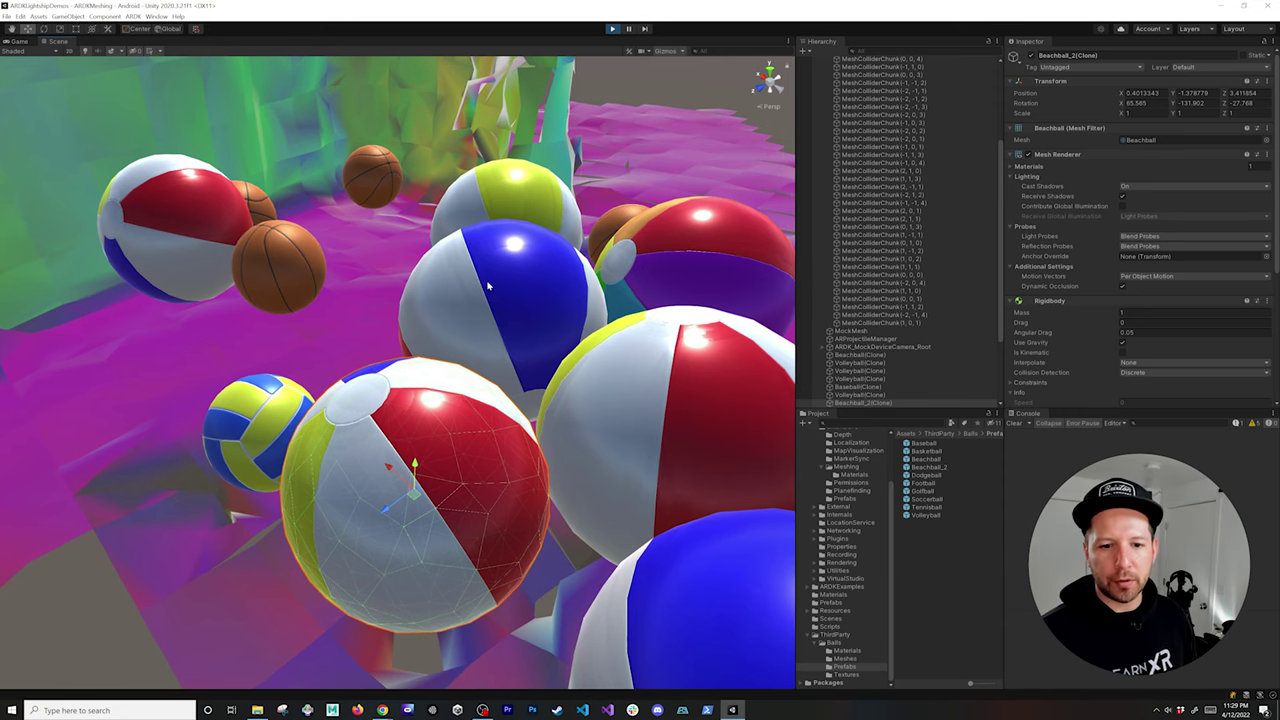
{"action": "scroll", "coordinate": [902, 145], "scroll_direction": "up", "scroll_amount": 5}
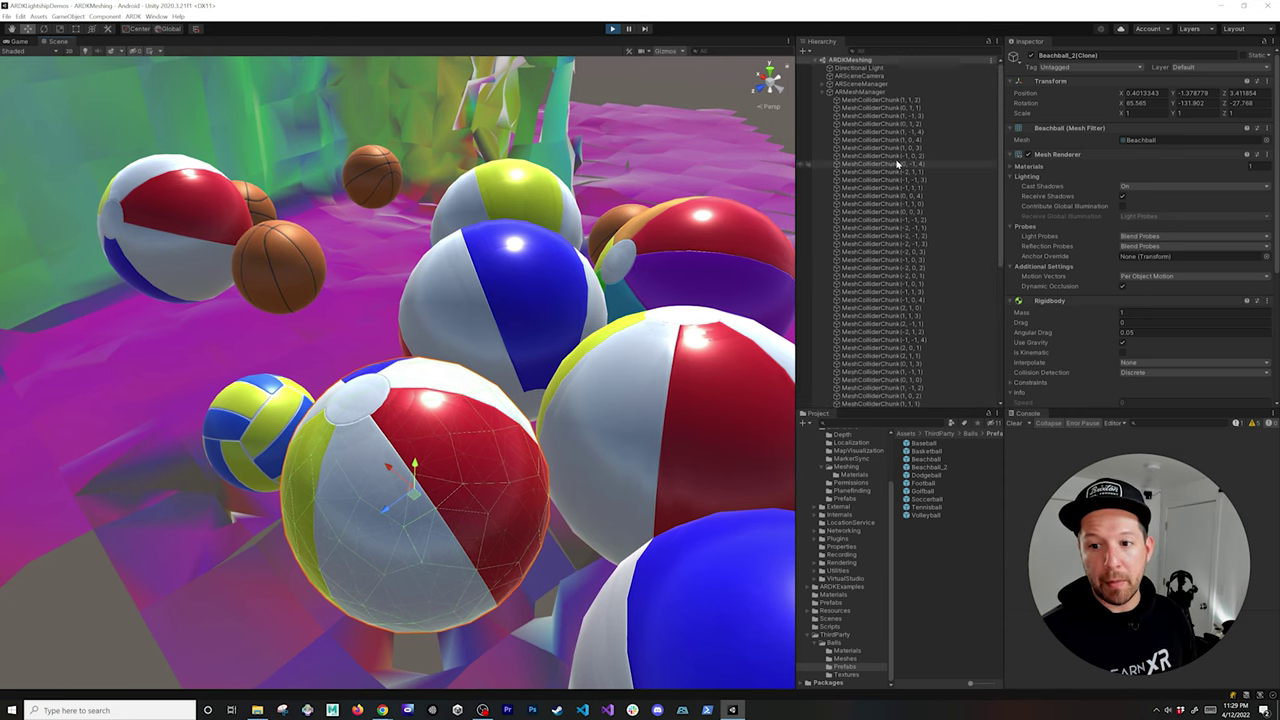
{"action": "left_click", "coordinate": [613, 29]}
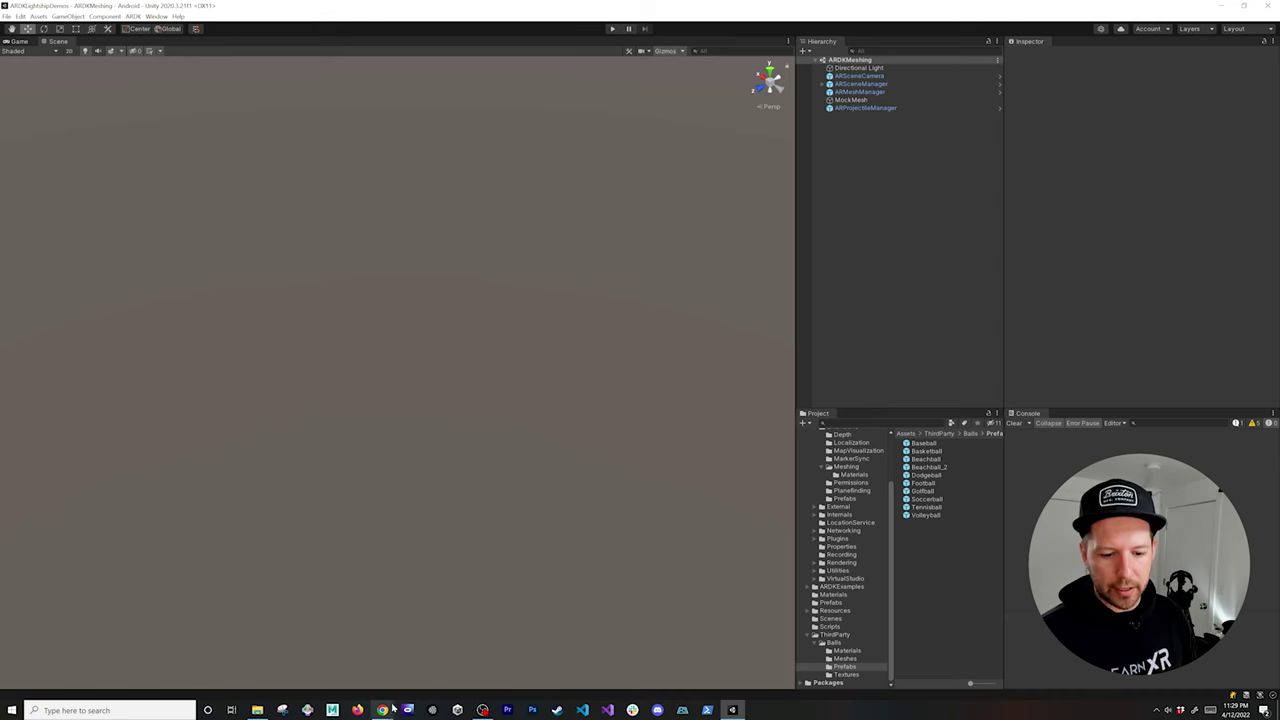
Switch to Chrome, browse the GitHub profile's overview, and open the ARDKLightshipDemos repository
{"action": "mouse_move", "coordinate": [384, 708]}
{"action": "left_click", "coordinate": [395, 662]}
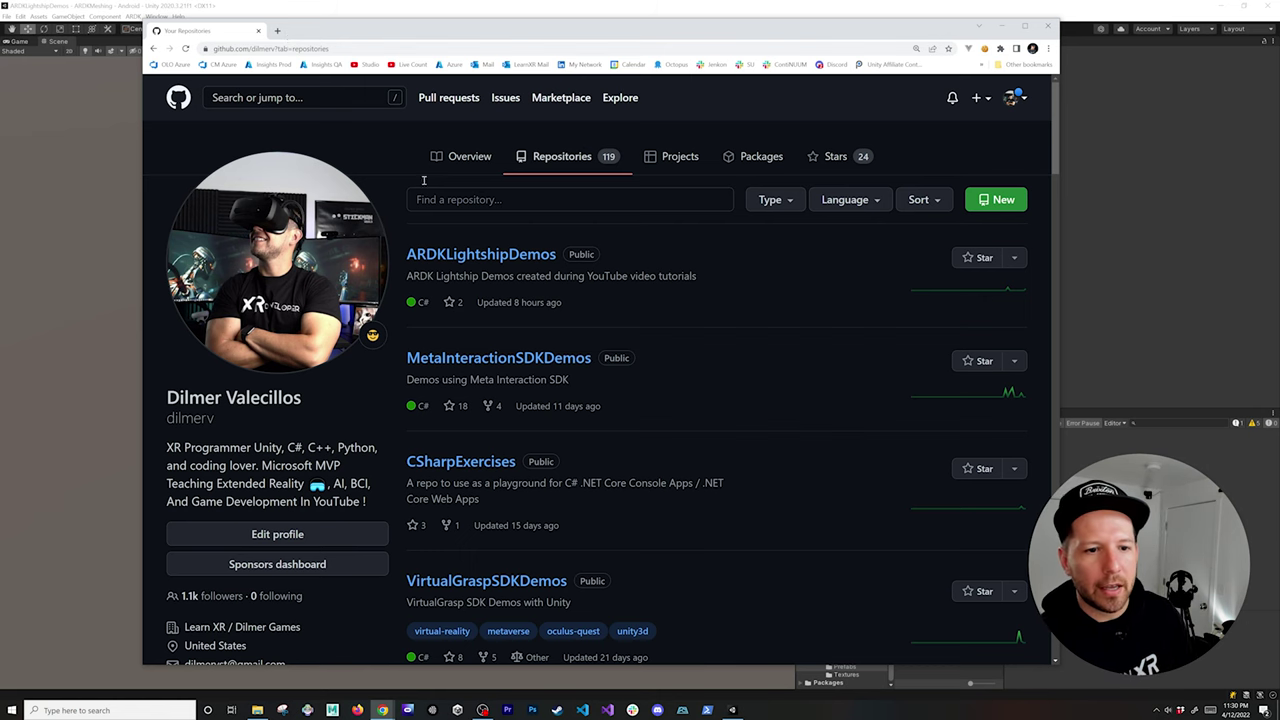
{"action": "left_click", "coordinate": [479, 158]}
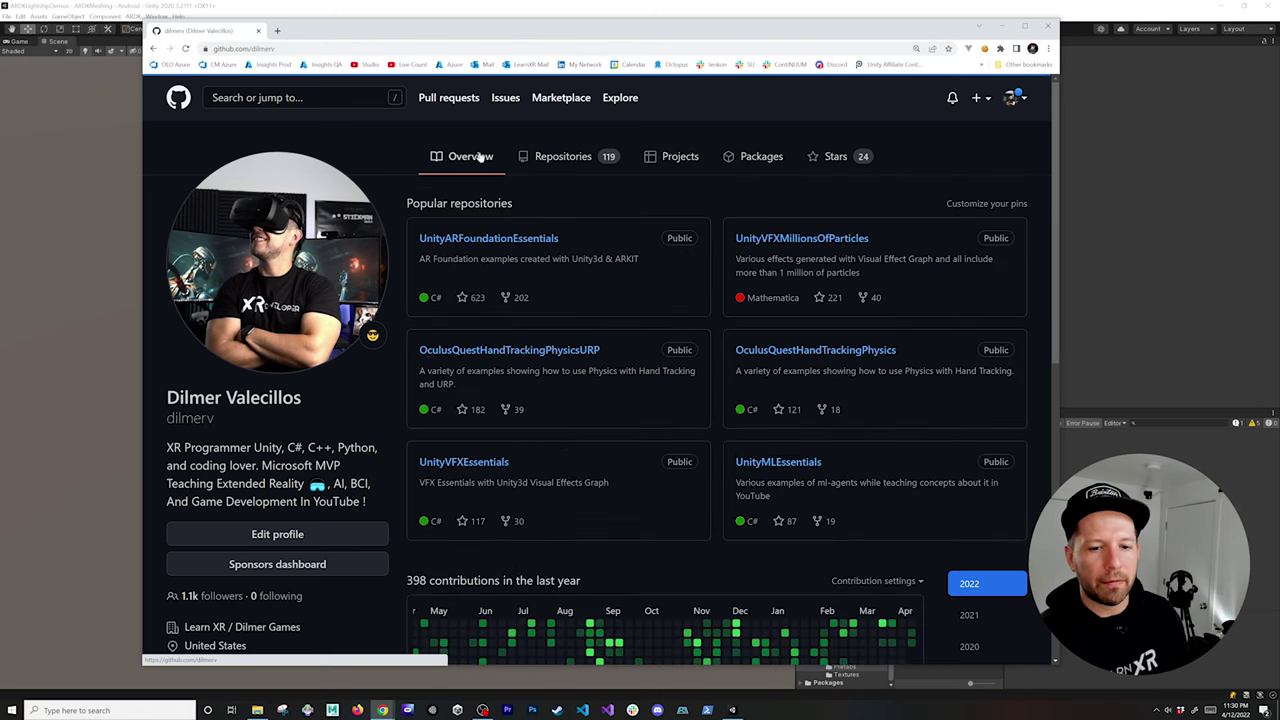
{"action": "scroll", "coordinate": [708, 319], "scroll_direction": "down", "scroll_amount": 3}
{"action": "scroll", "coordinate": [708, 319], "scroll_direction": "up", "scroll_amount": 3}
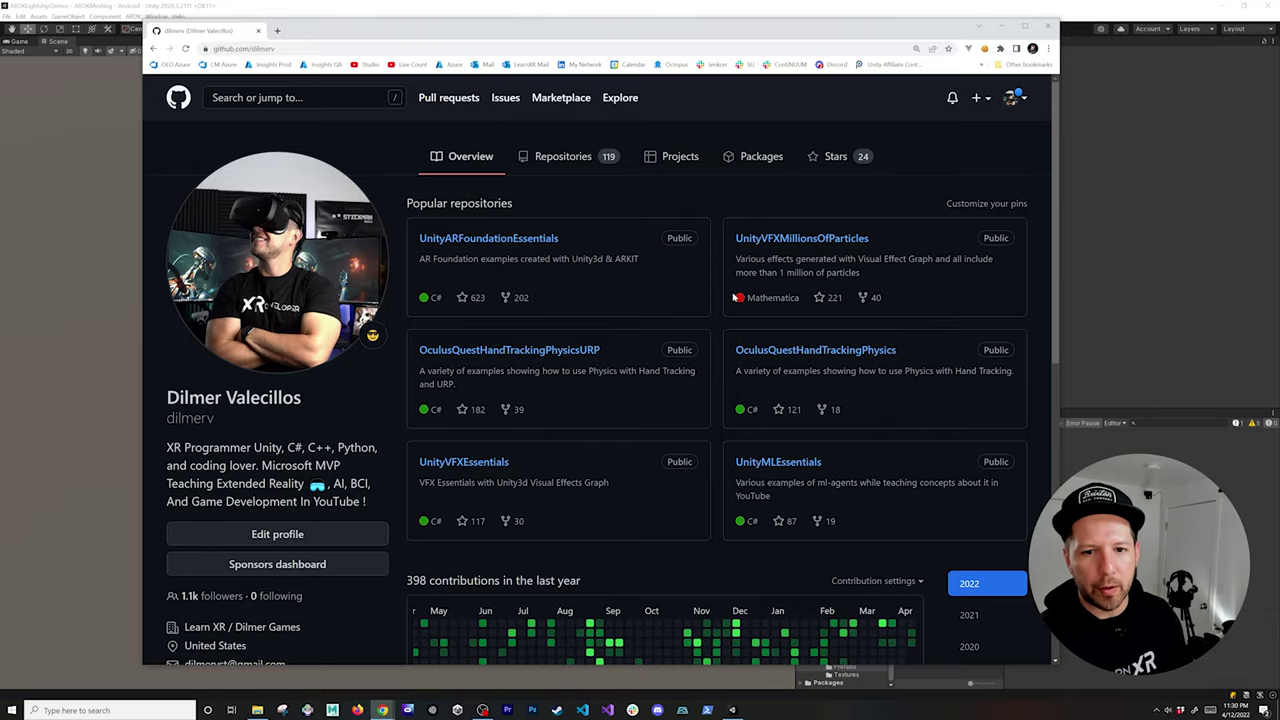
{"action": "left_click", "coordinate": [573, 168]}
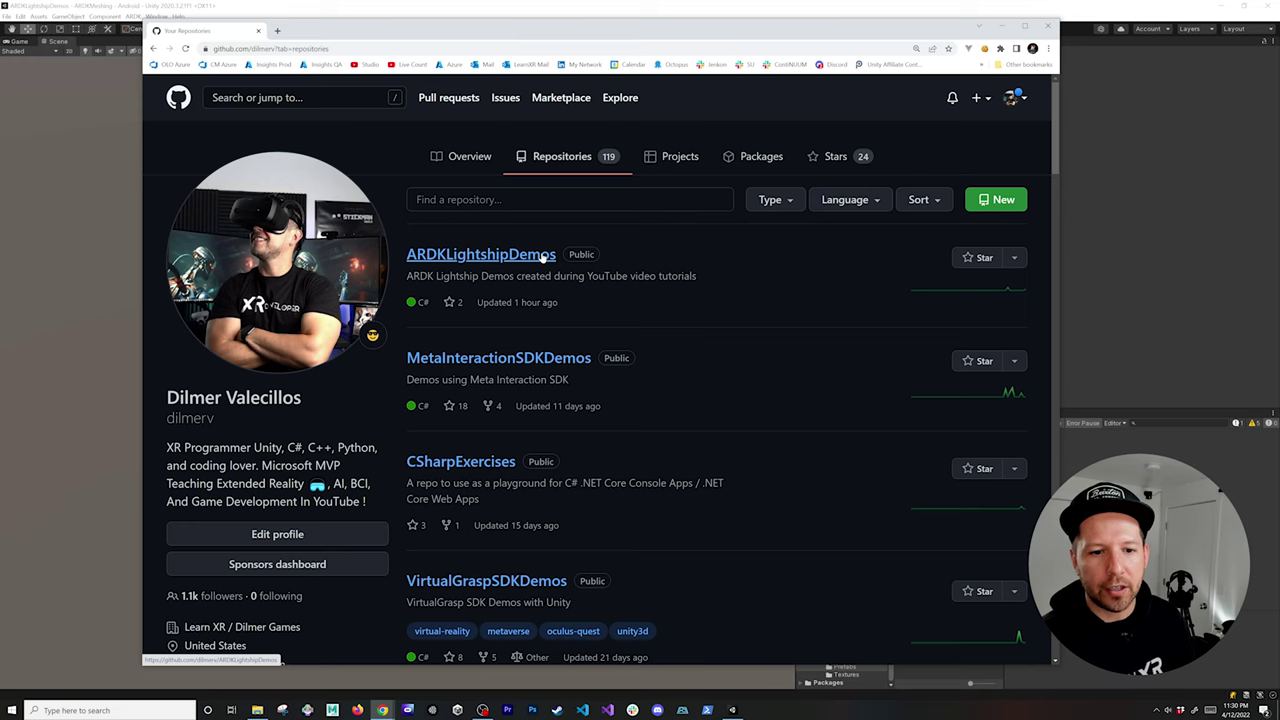
{"action": "left_click", "coordinate": [549, 256]}
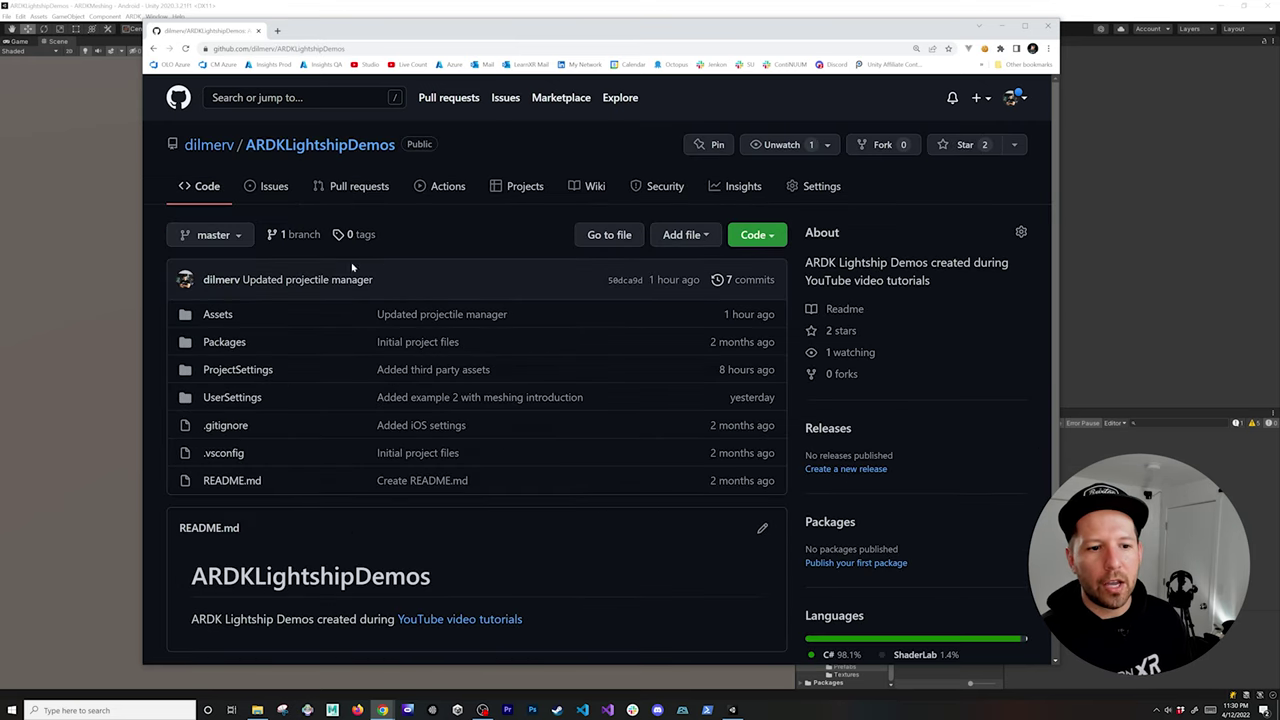